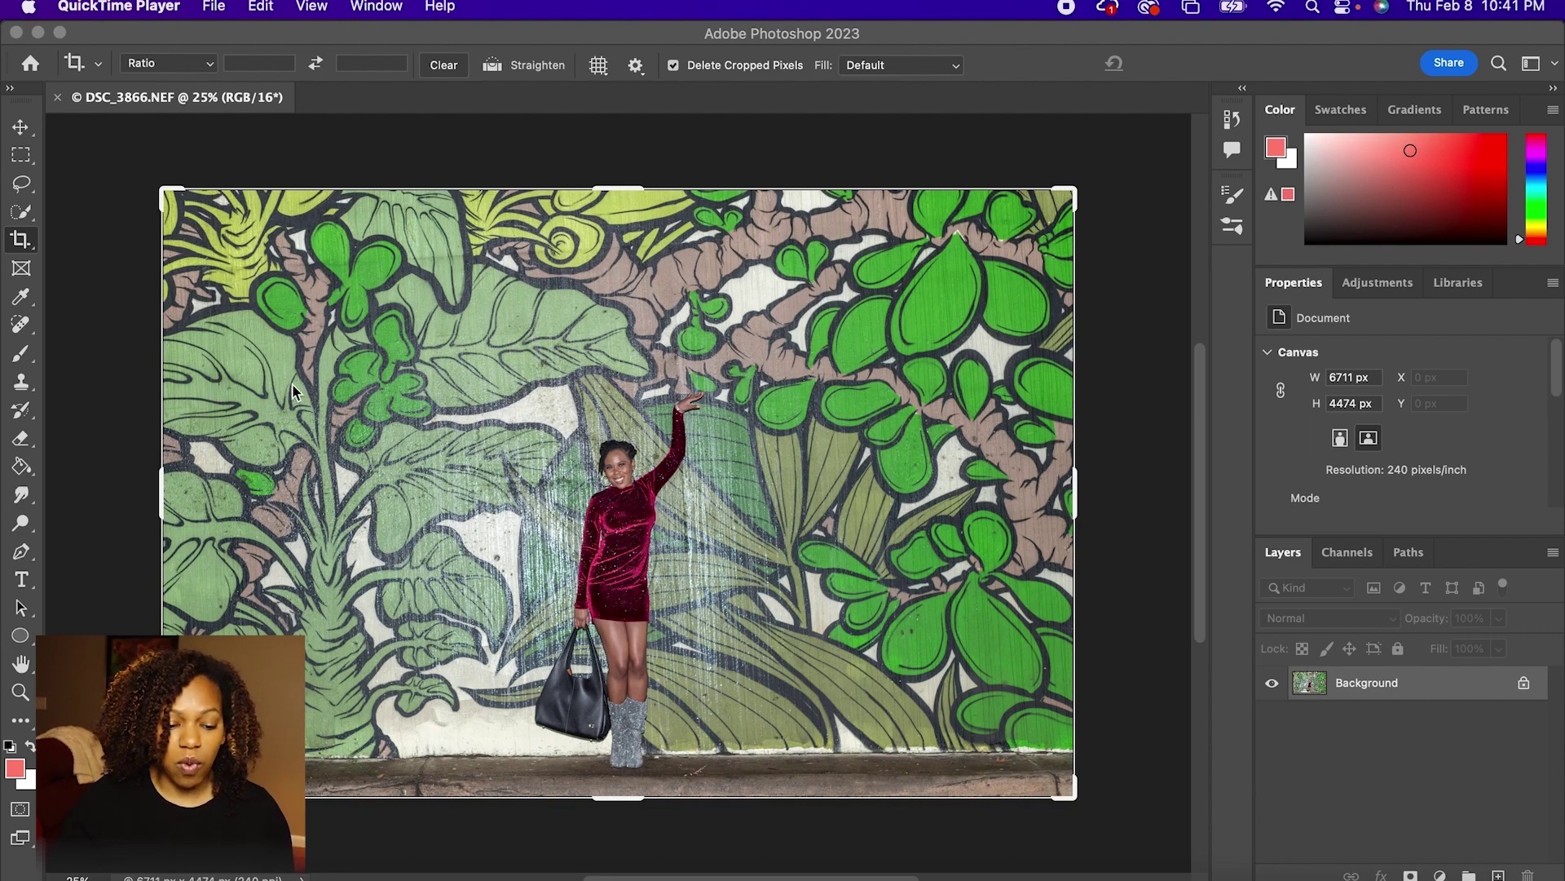
Duplicate the Background layer within the same document as Background copy
right_click(1347, 683)
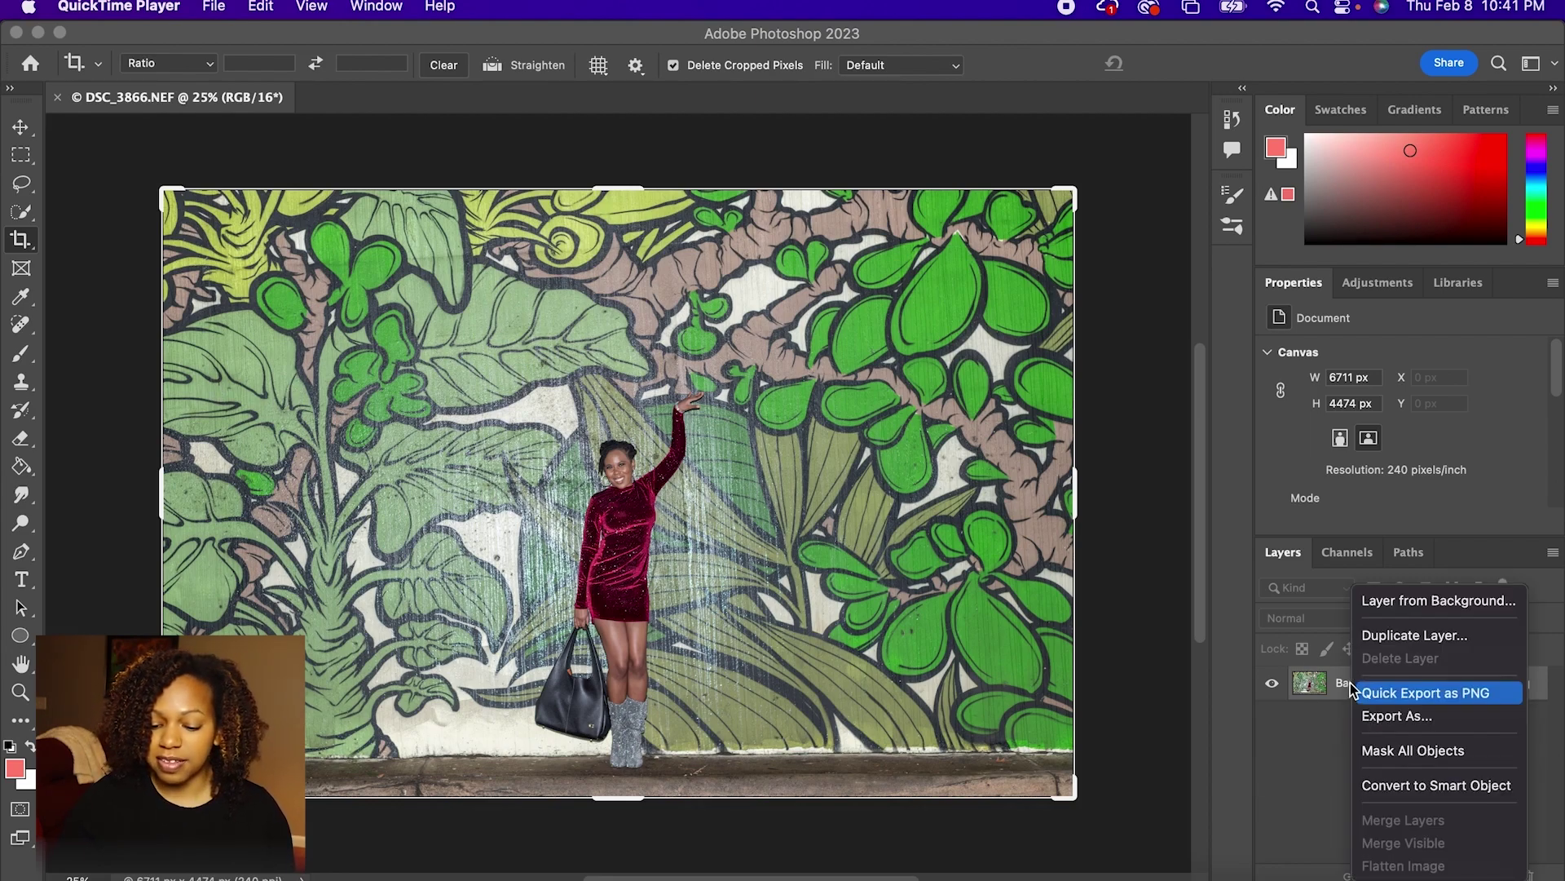
click(1393, 636)
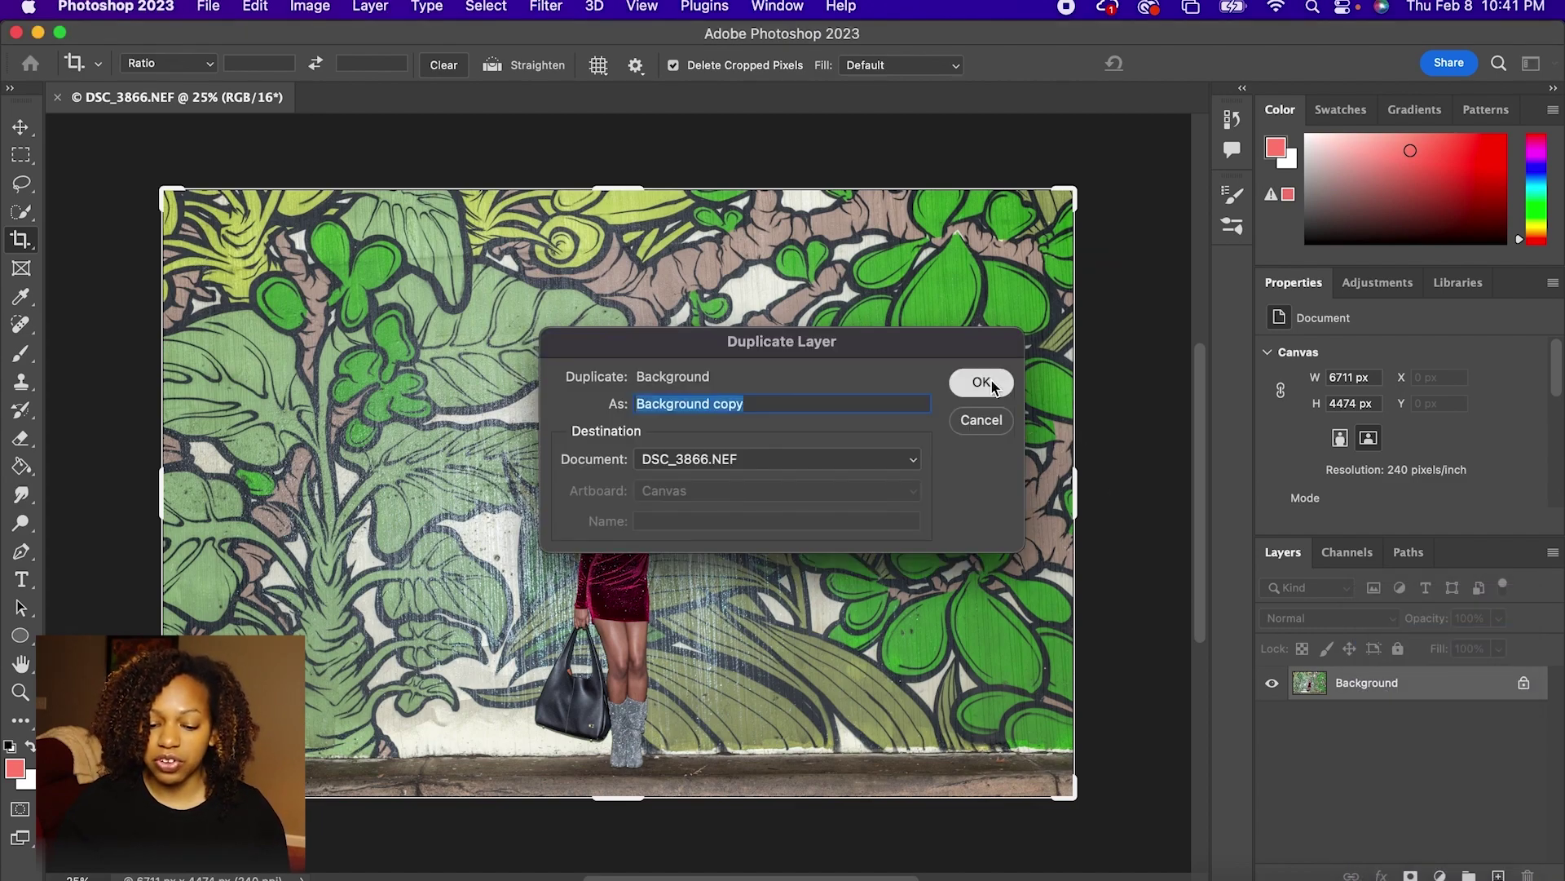
click(982, 382)
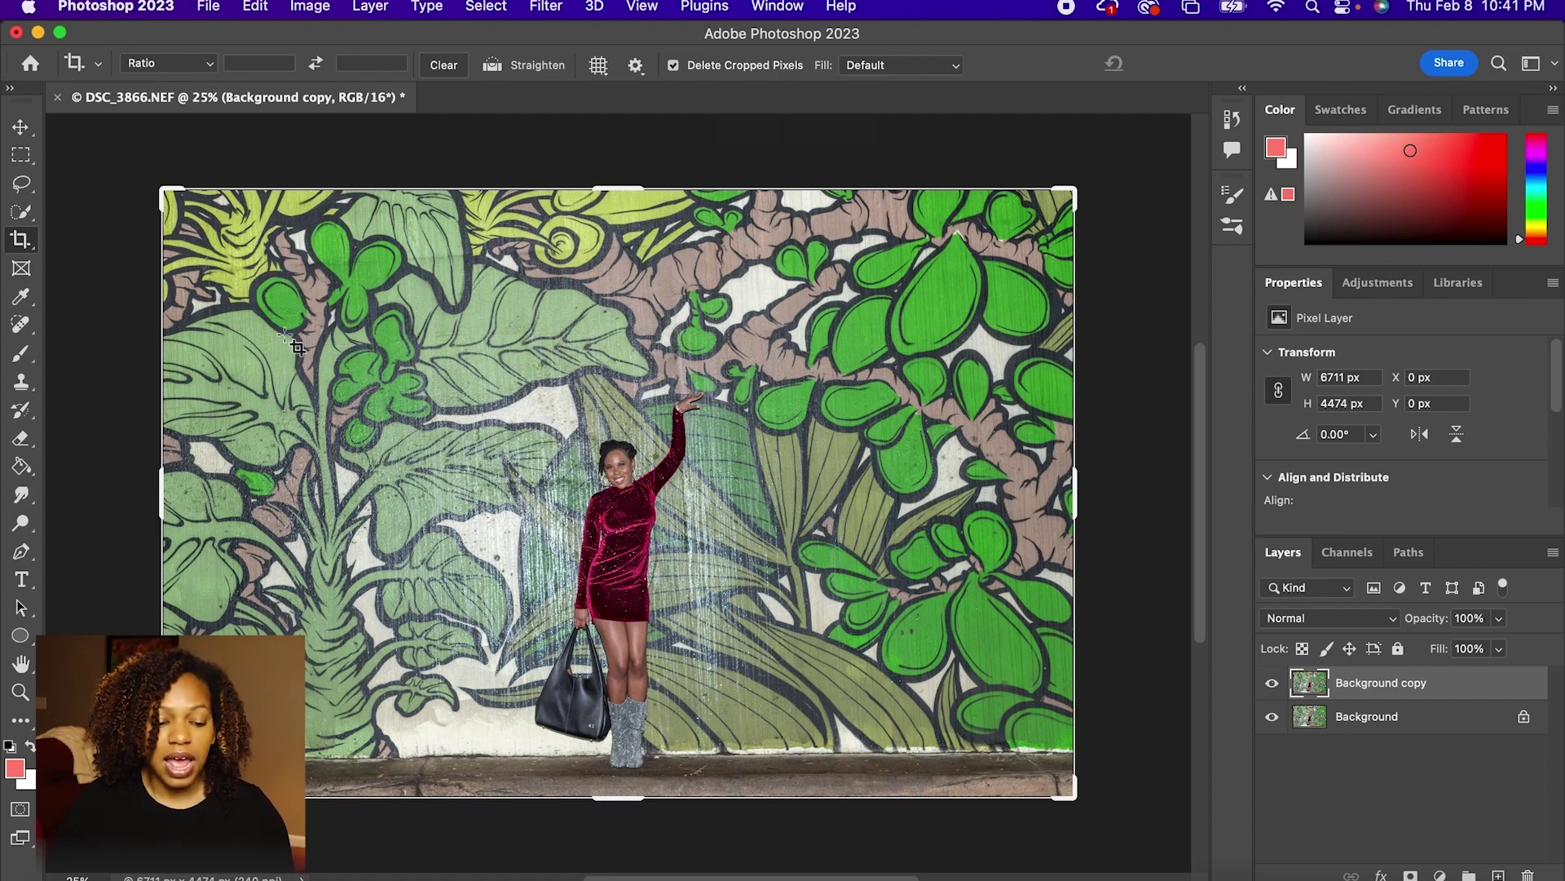
Select the woman on the Background copy layer with the Quick Selection tool's Select Subject command
click(21, 214)
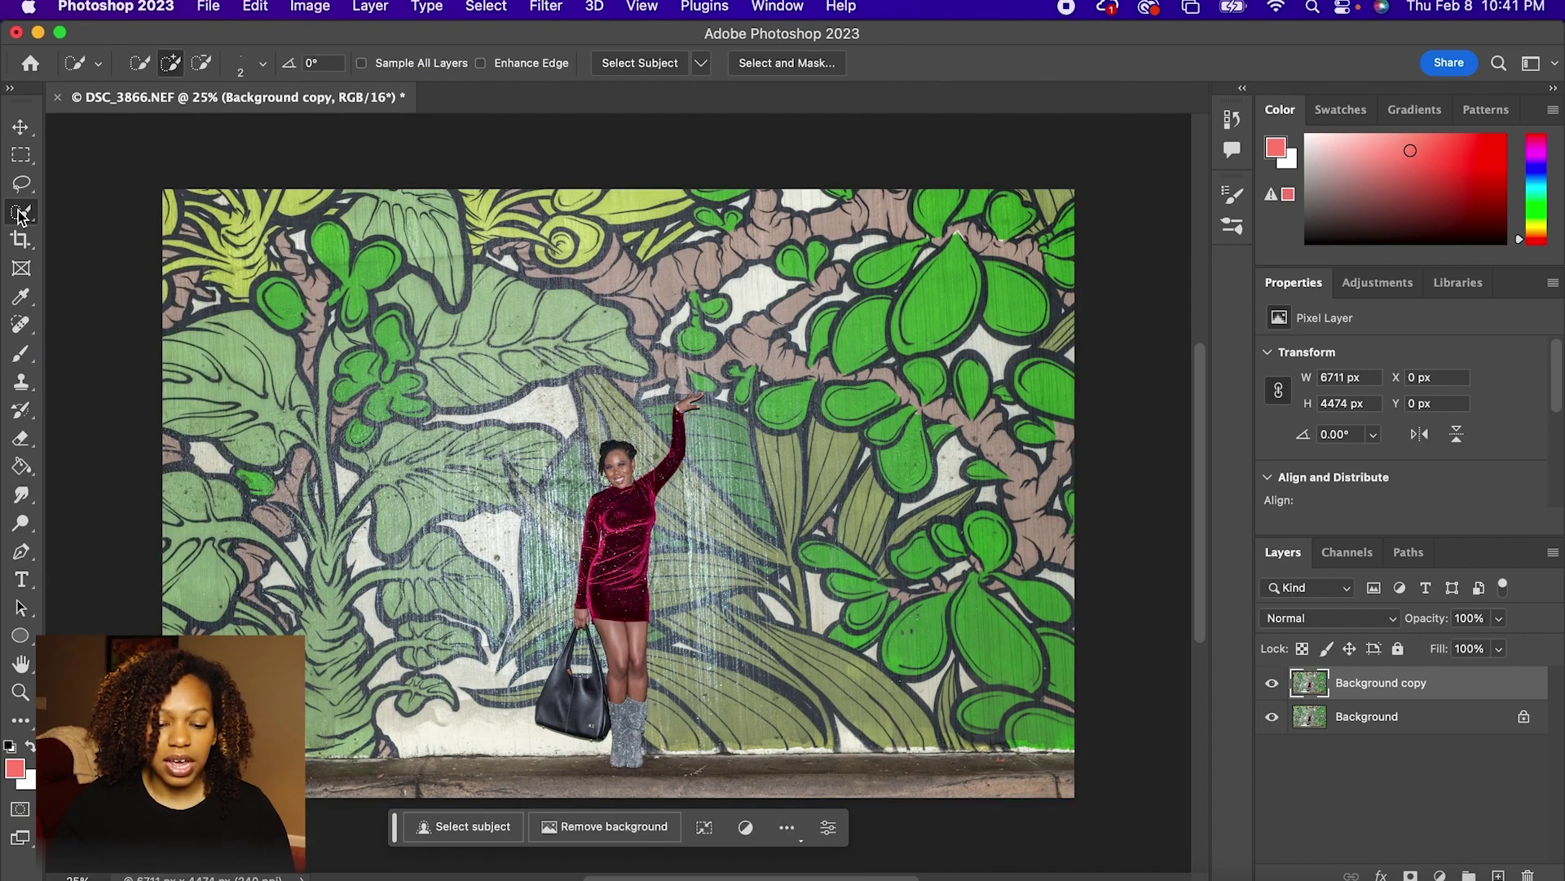
click(644, 67)
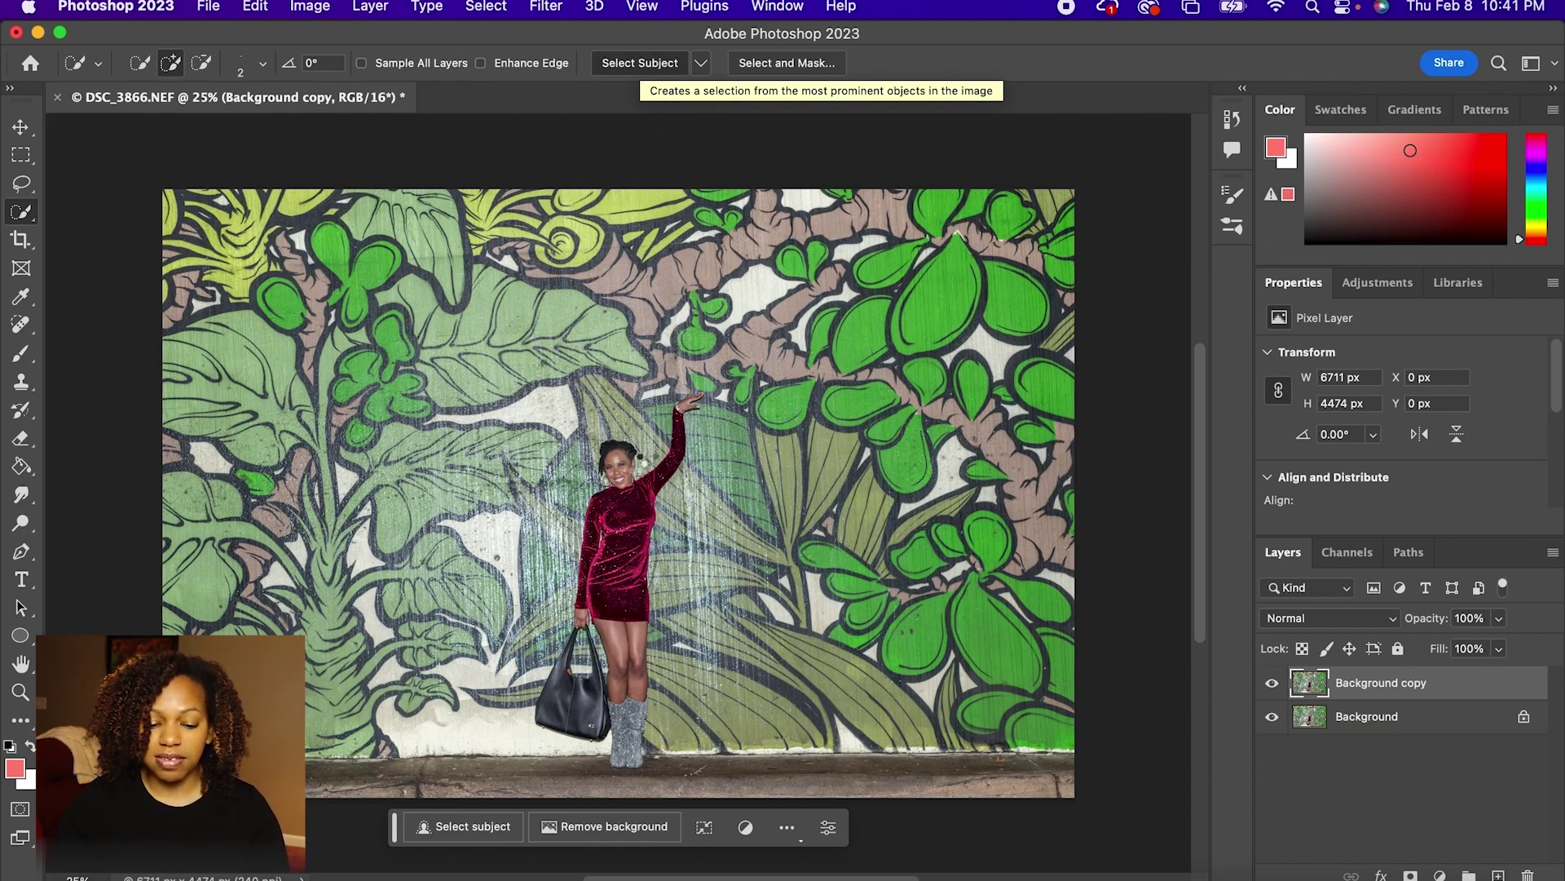
Add the hoop earring beside the hair to the selection with the Quick Selection brush at 7 px
key(super+plus)
key(super+plus)
key(super+plus)
key(super+plus)
key(super+plus)
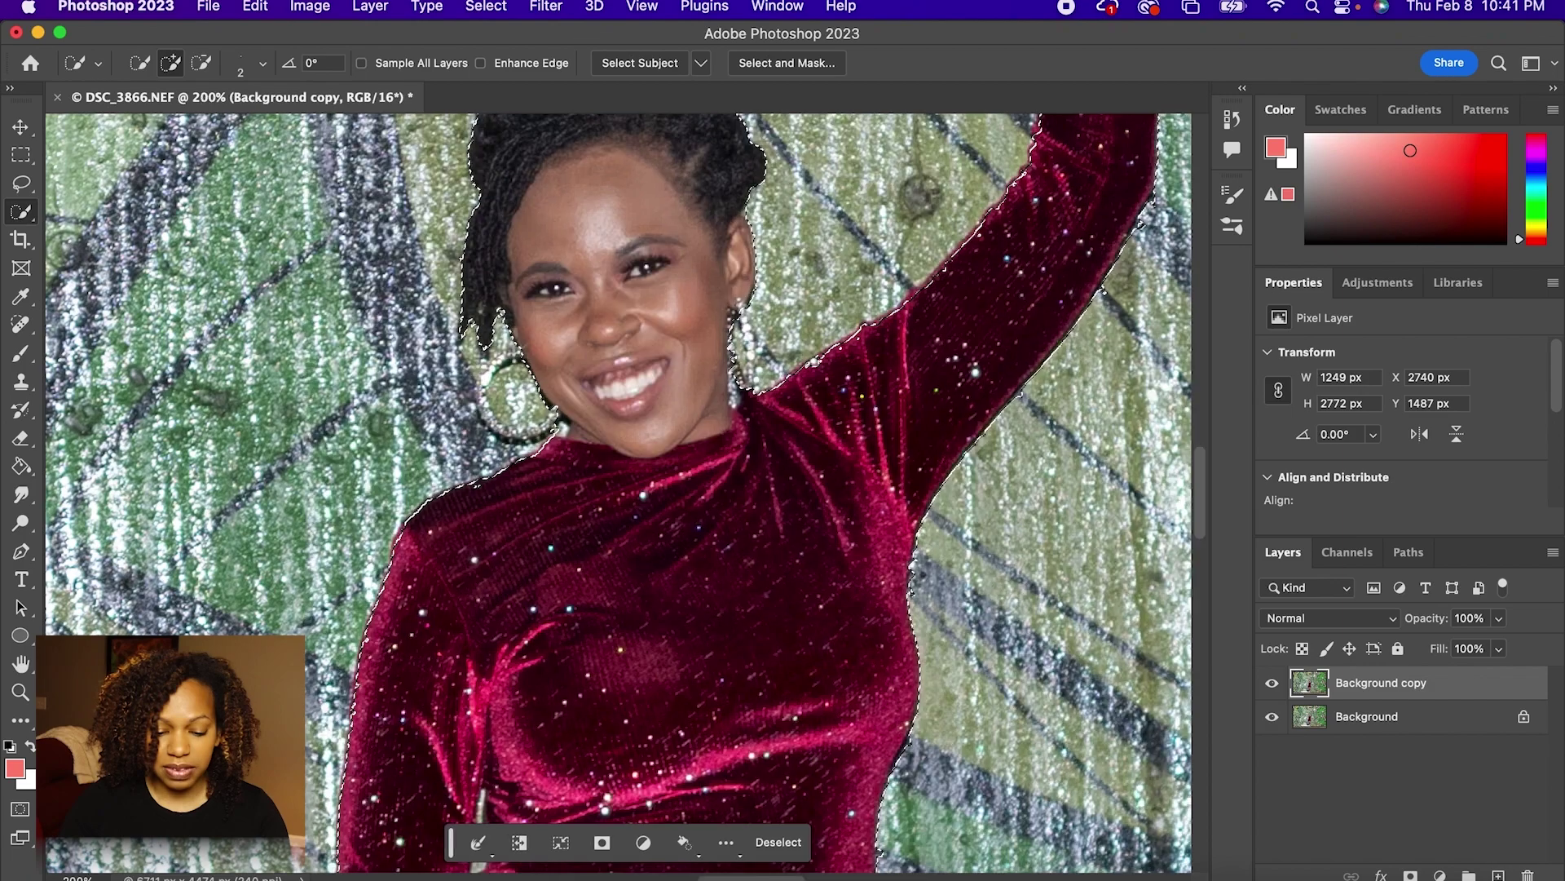
scroll(619, 489, up, 3)
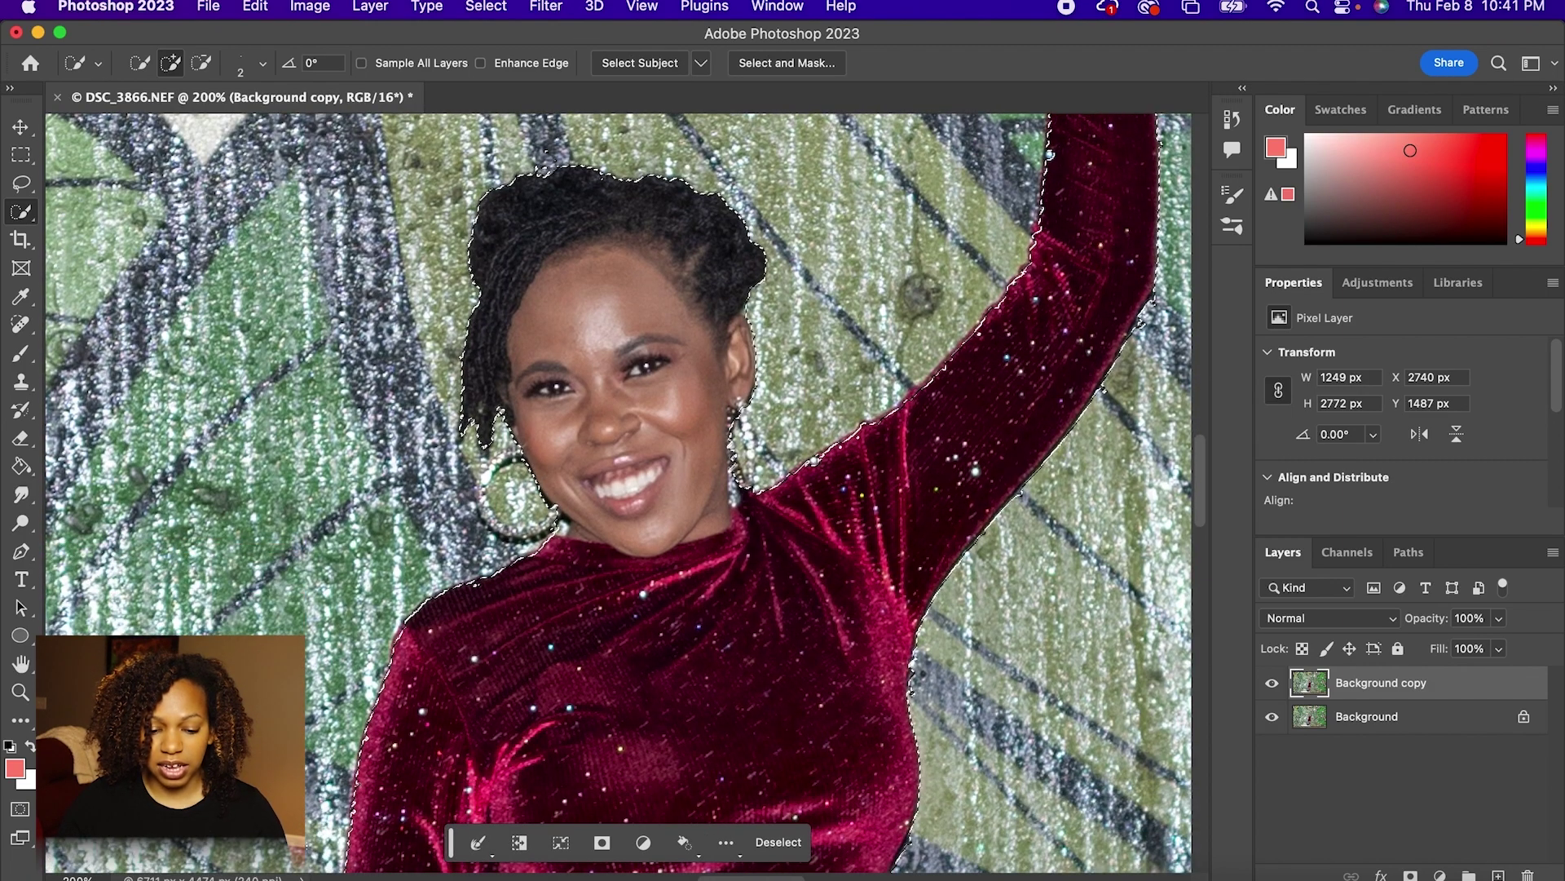
scroll(600, 597, down, 1)
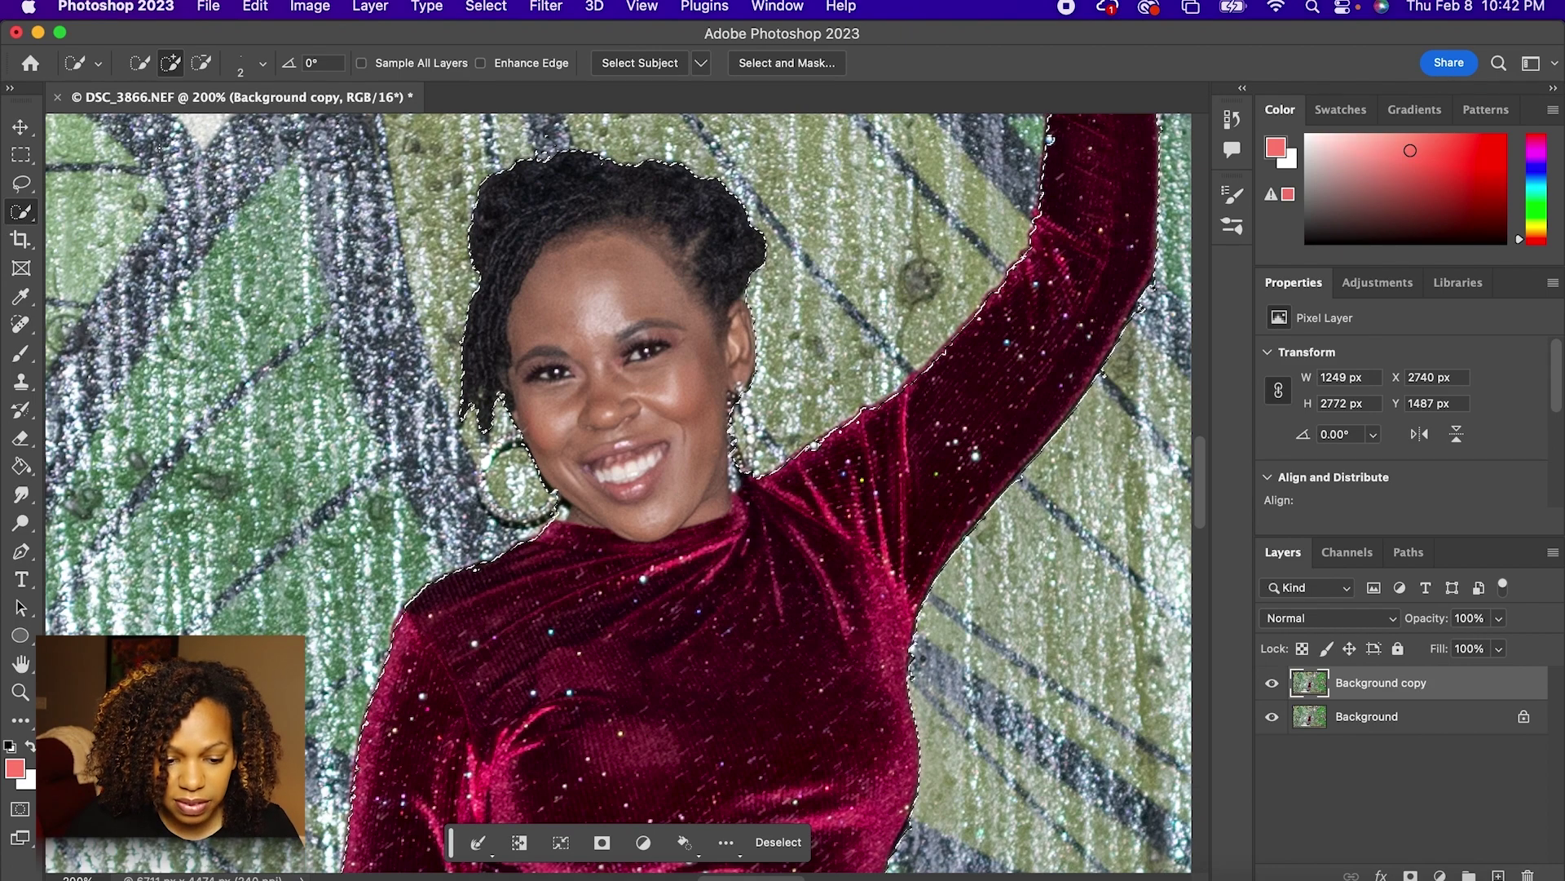
click(263, 65)
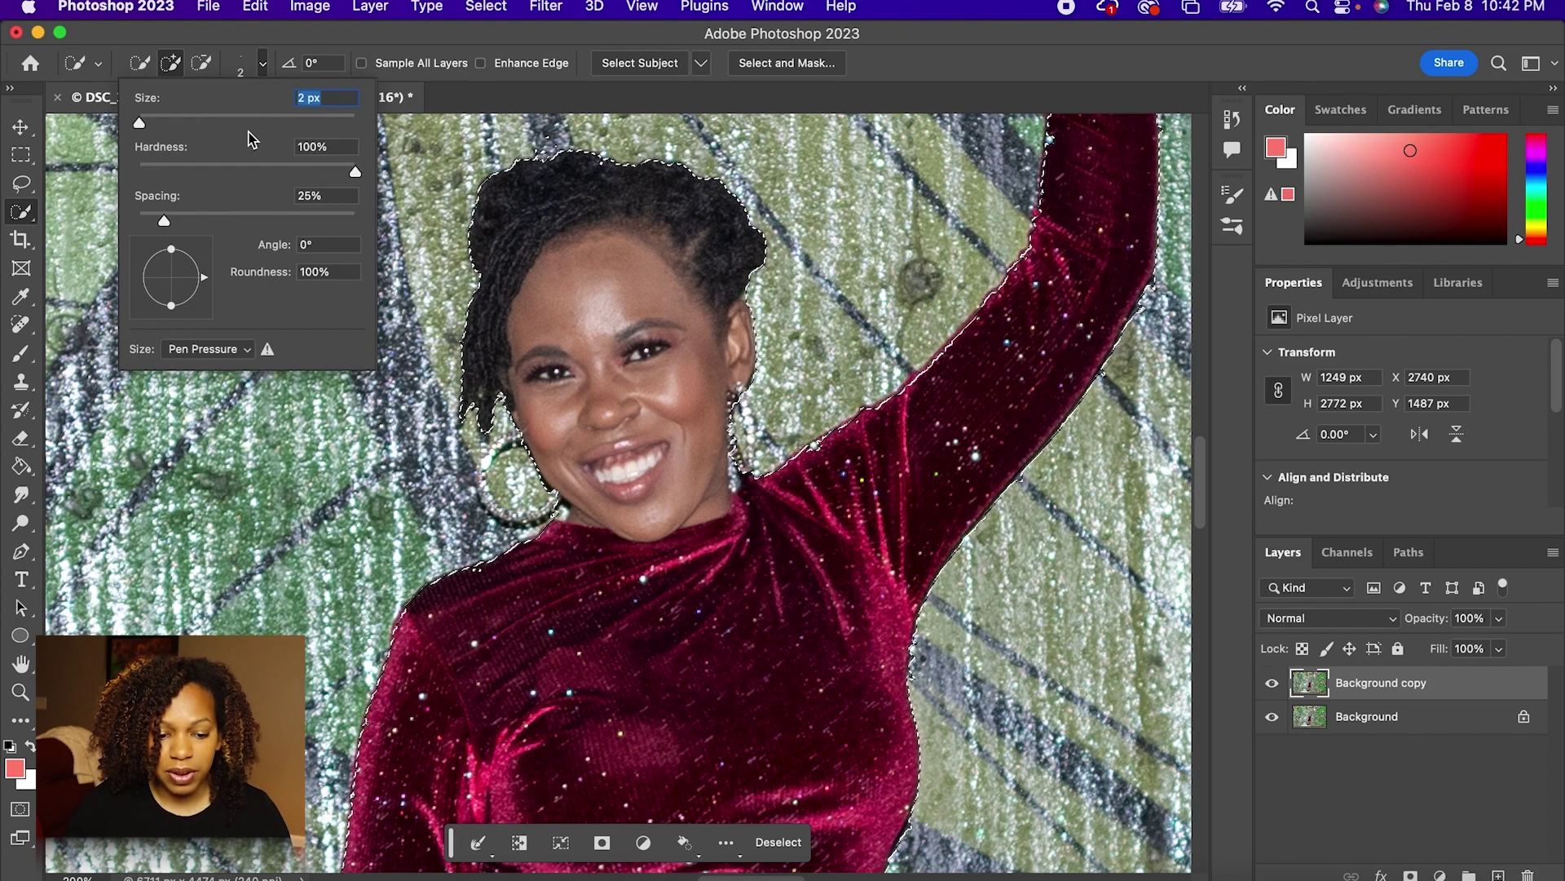
drag(143, 120, 150, 125)
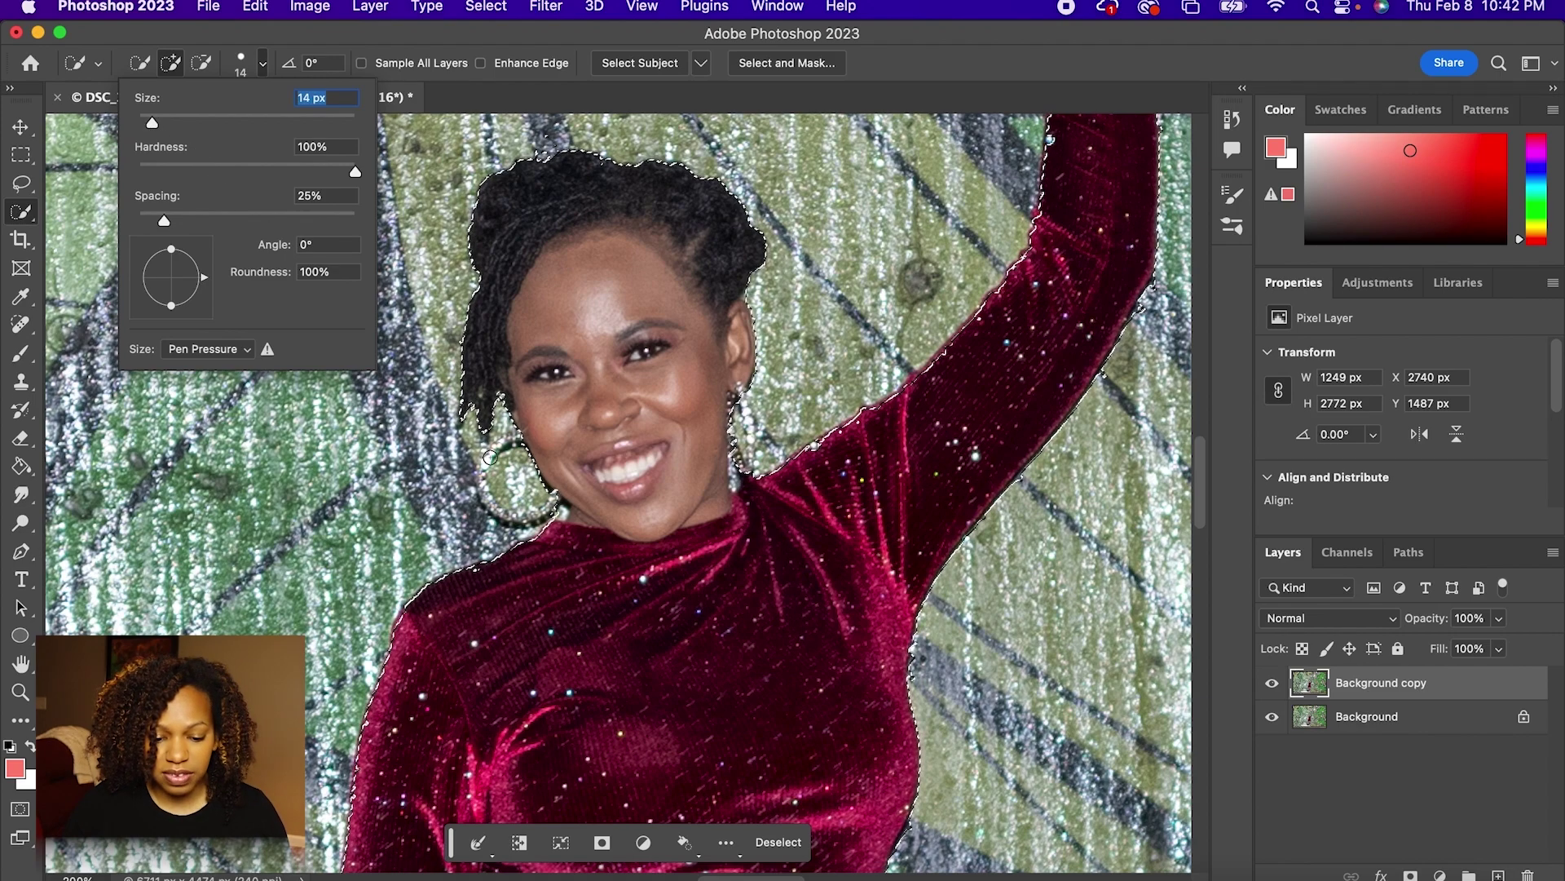
drag(152, 124, 149, 124)
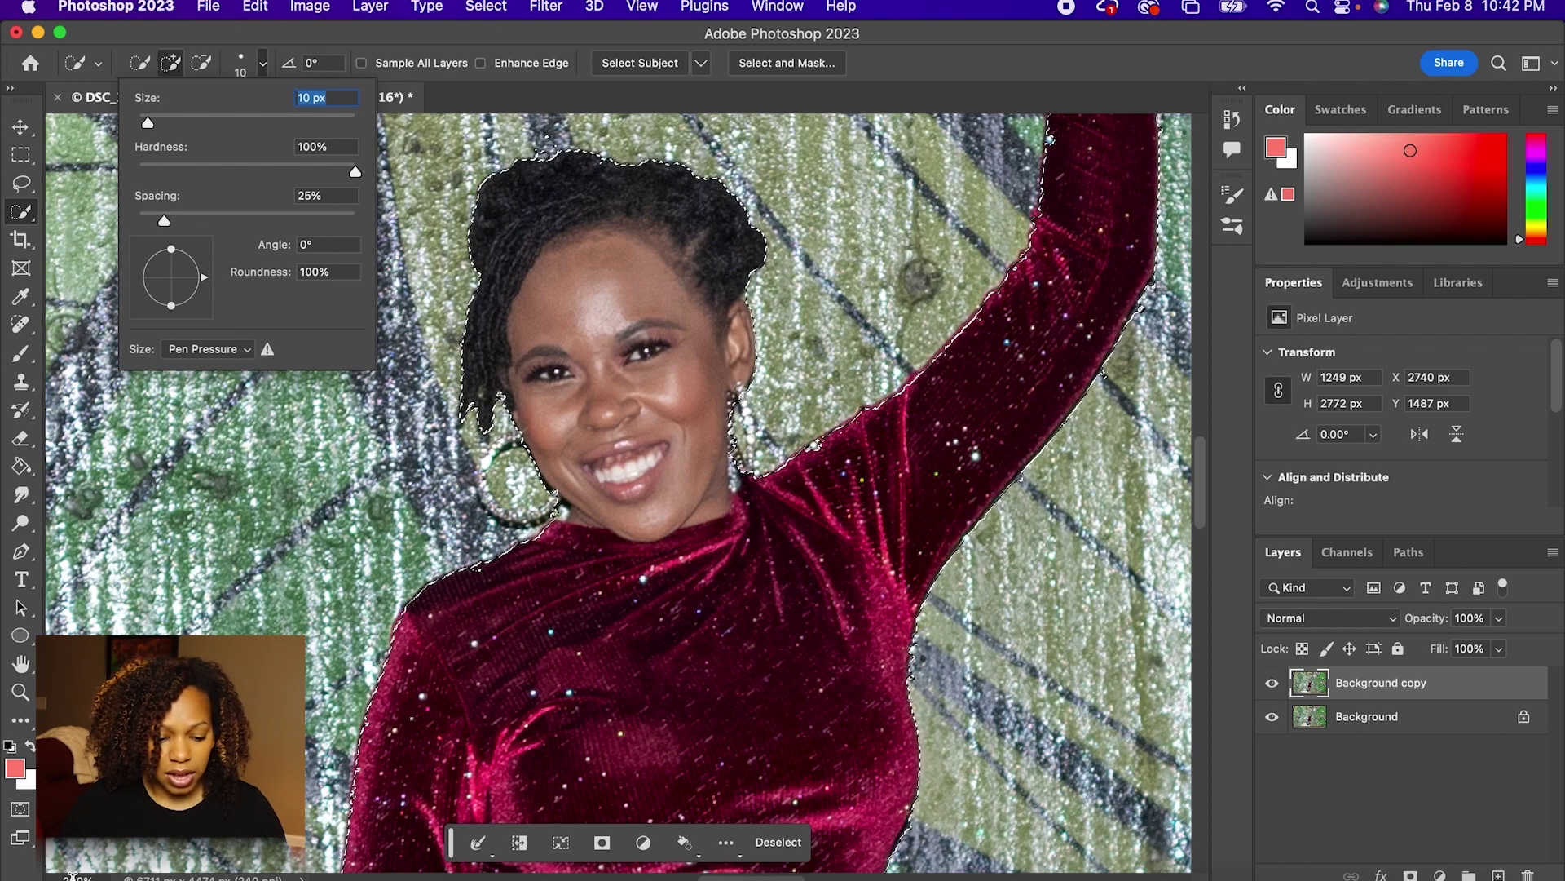
click(75, 875)
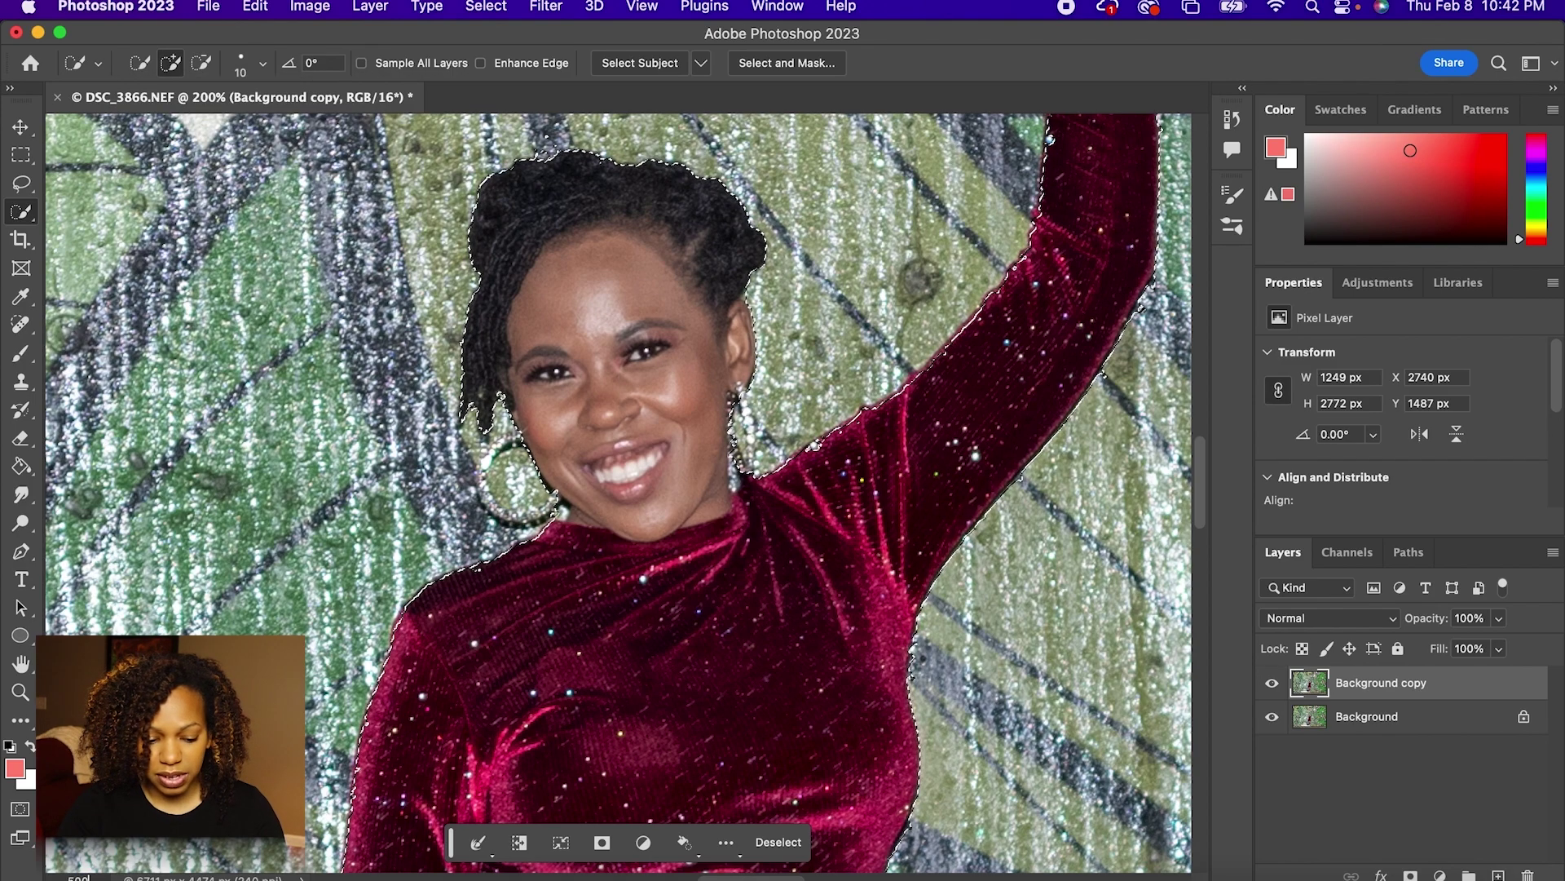
text(500)
key(Return)
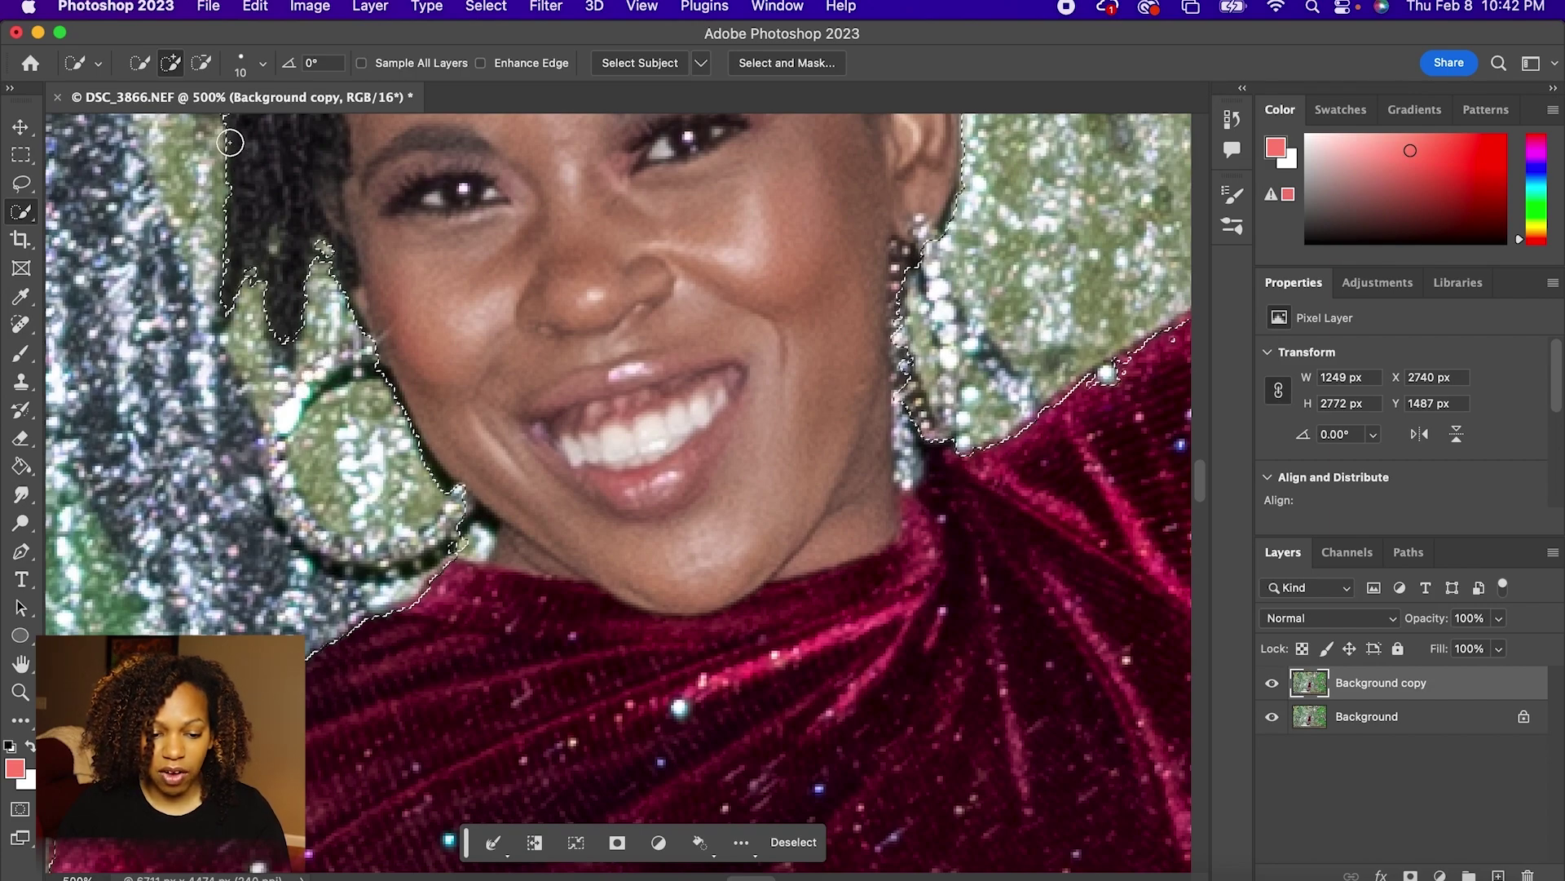
click(264, 66)
drag(147, 123, 146, 124)
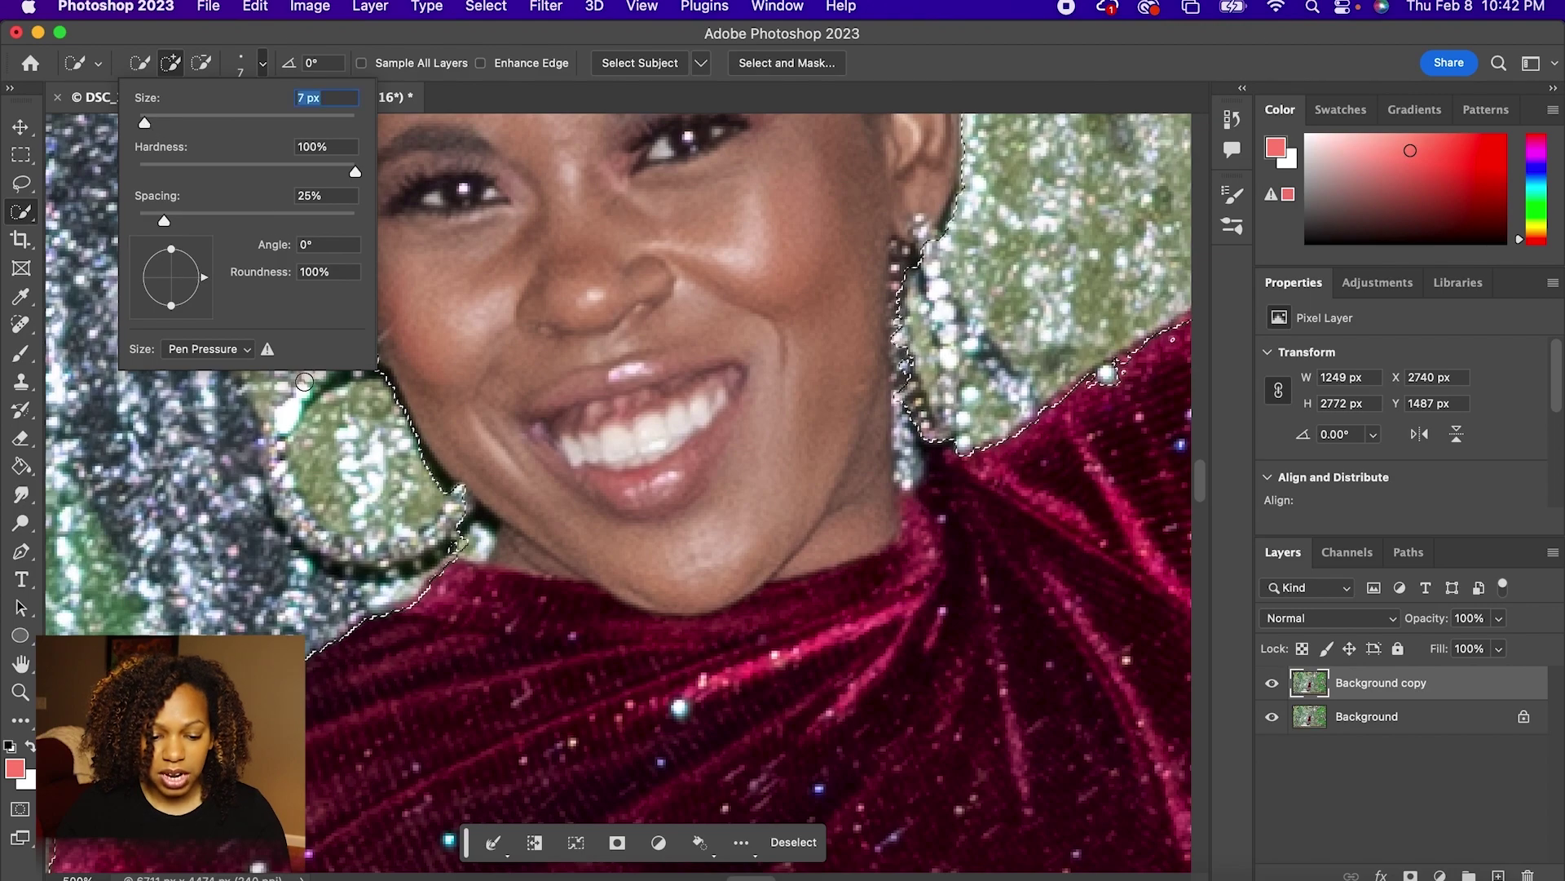
drag(304, 384, 343, 361)
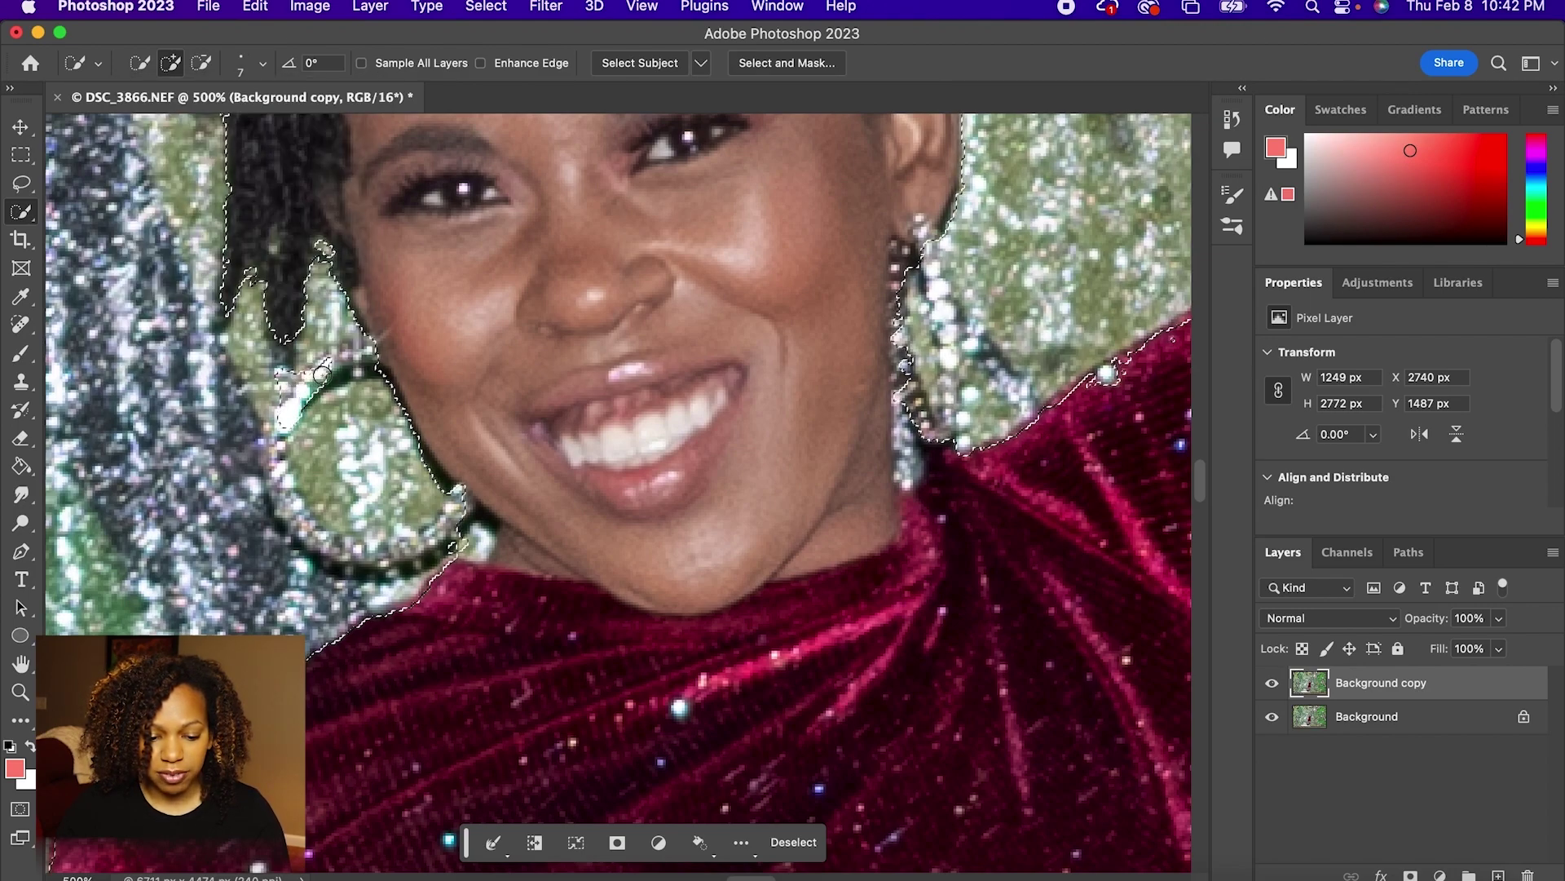
mouse_move(343, 360)
mouse_down()
mouse_move(278, 445)
mouse_move(316, 549)
mouse_move(250, 490)
mouse_move(250, 465)
mouse_up()
Refine the selection around the hoop earring, subtracting the background near the hair and inside the hoop
key(alt)
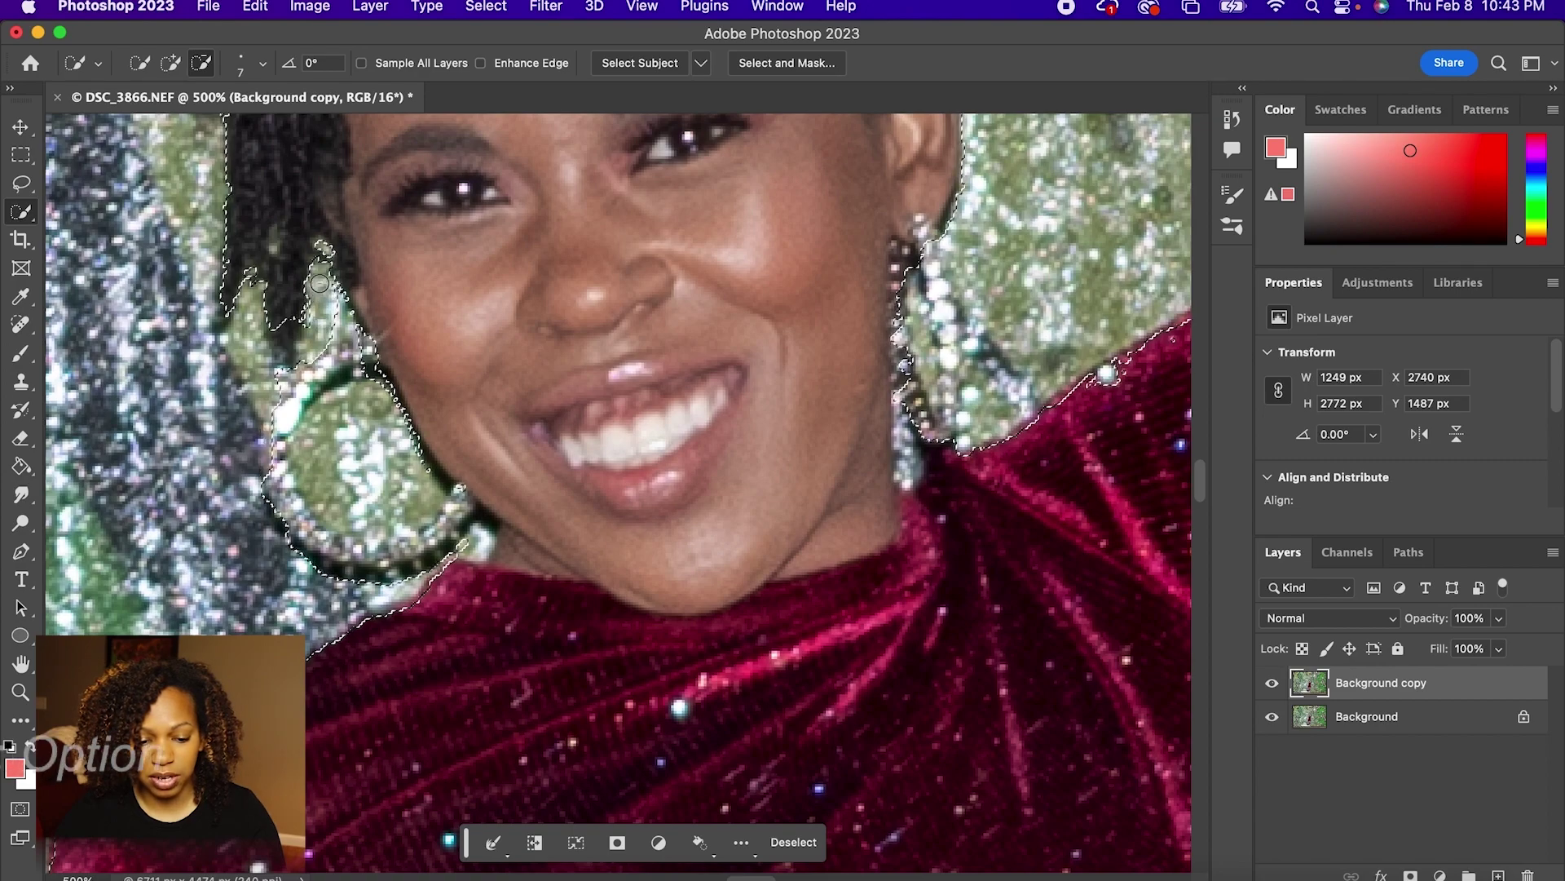
drag(323, 295, 339, 326)
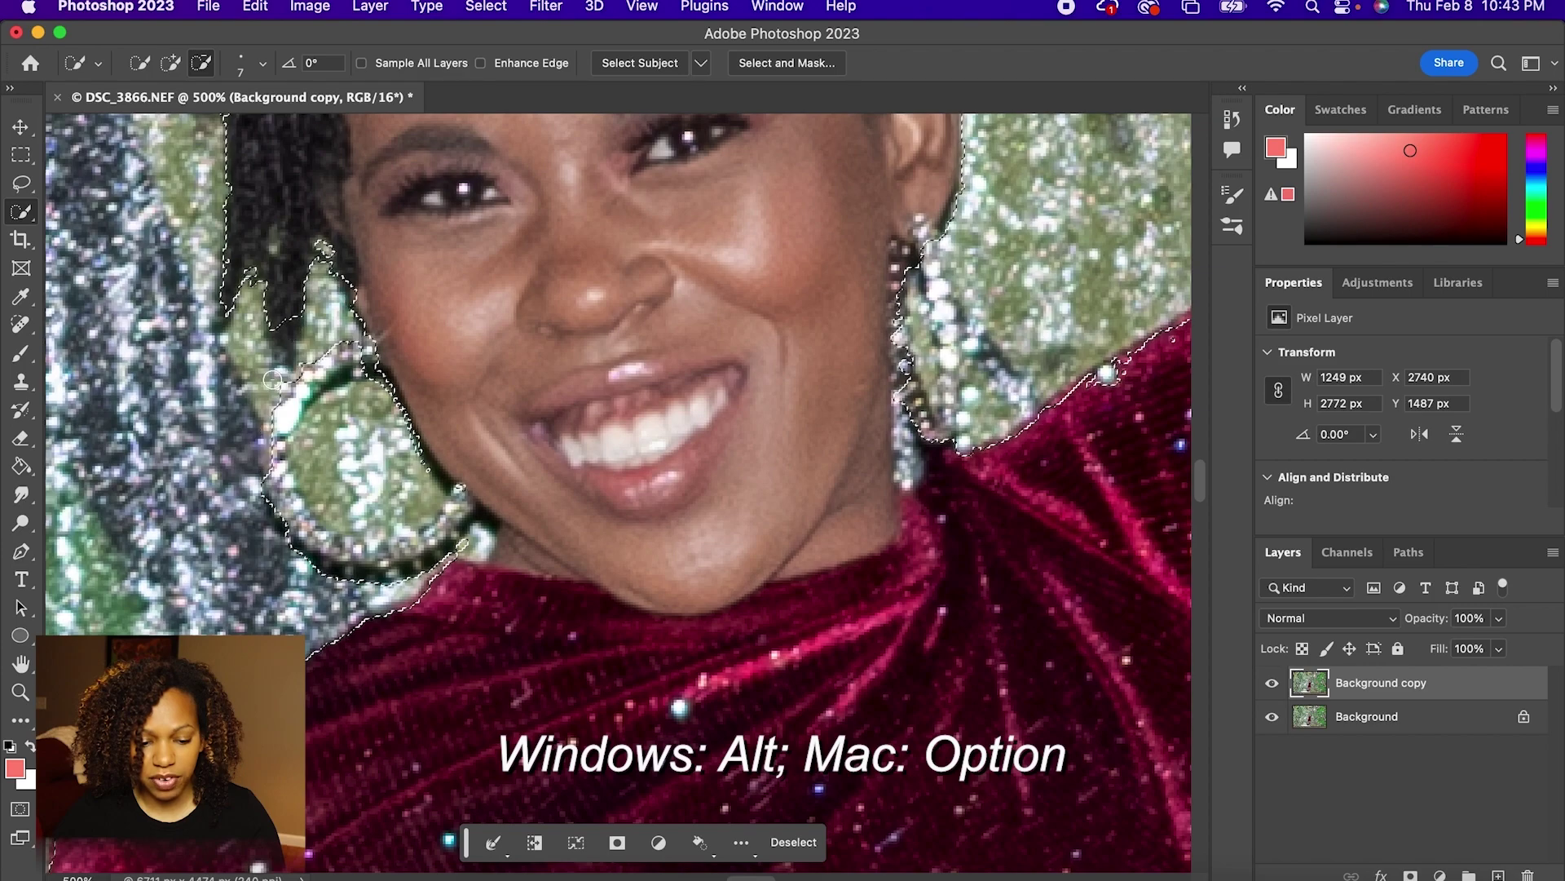
drag(310, 543, 353, 587)
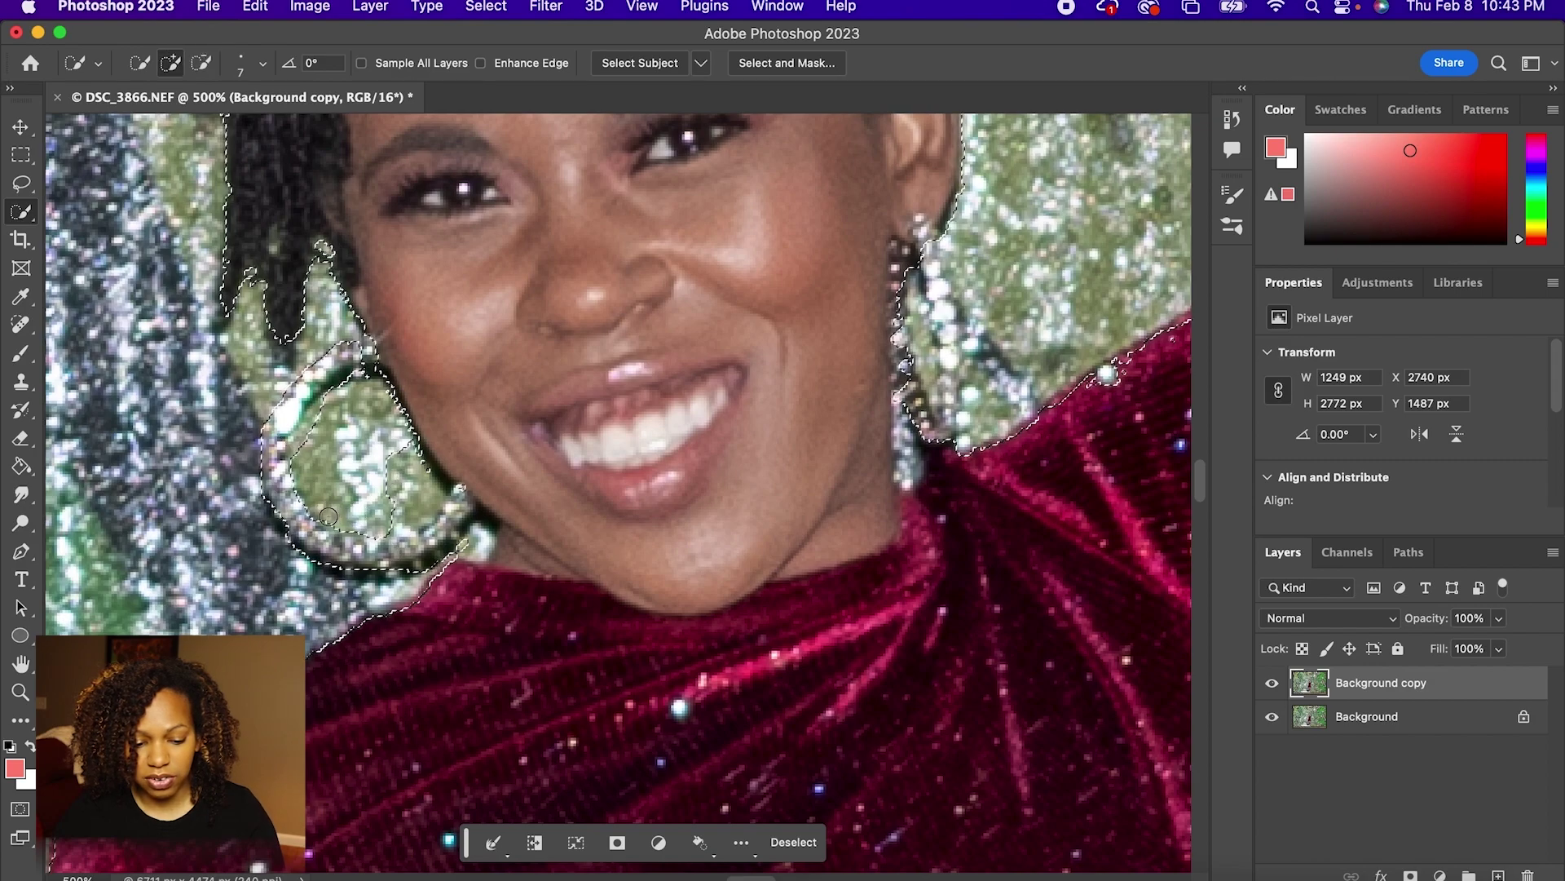
mouse_move(328, 516)
mouse_down()
mouse_move(398, 517)
mouse_move(266, 495)
mouse_up()
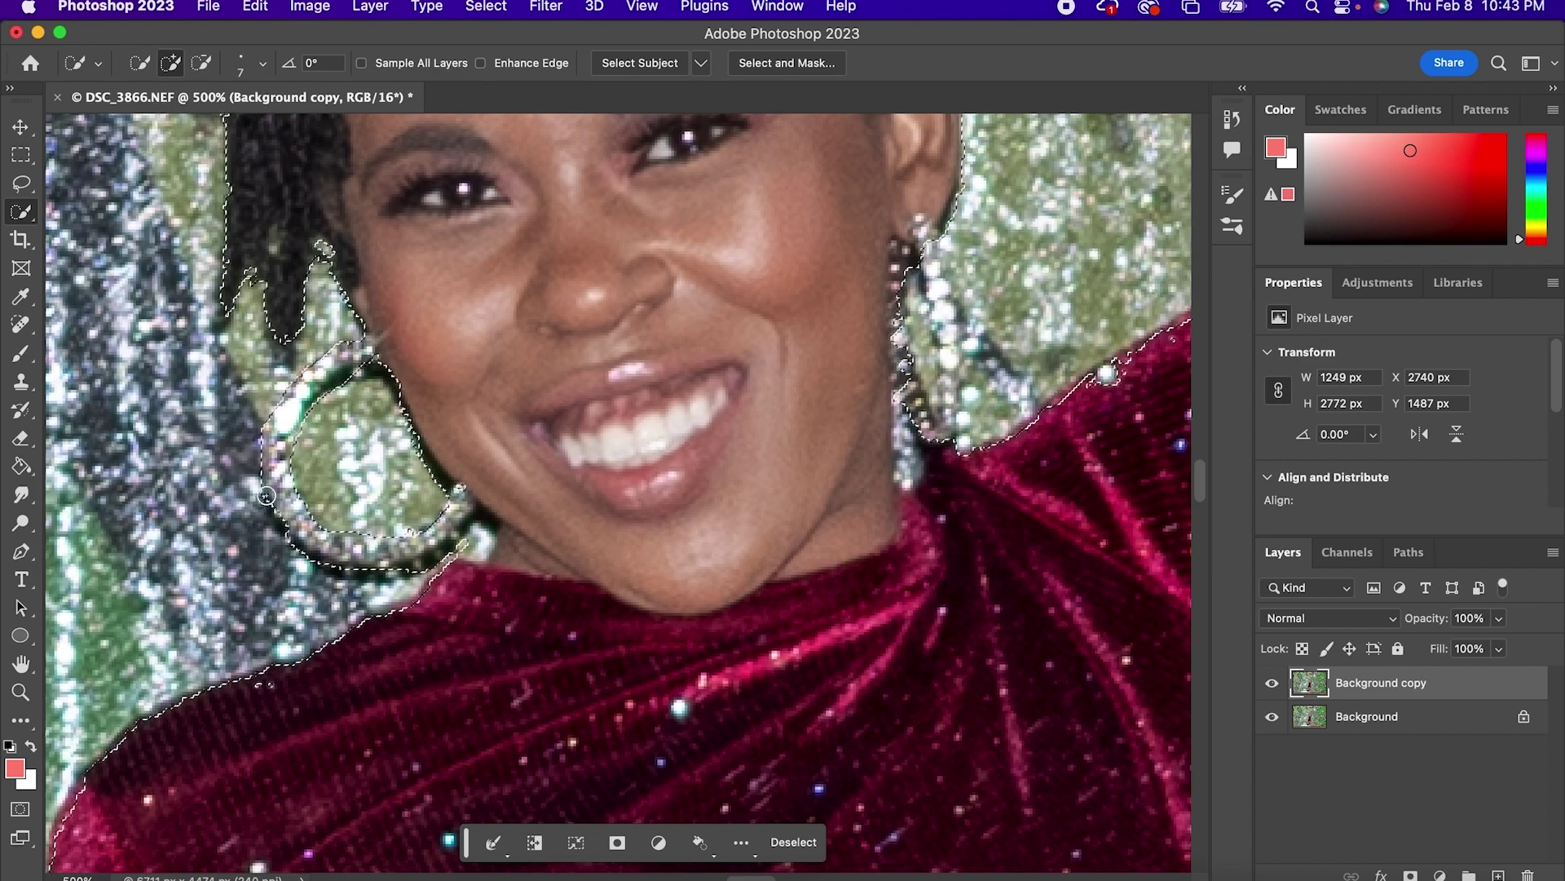
Add the other earring, hanging beside the neck, to the selection with the brush size set to 2 px
scroll(489, 489, right, 5)
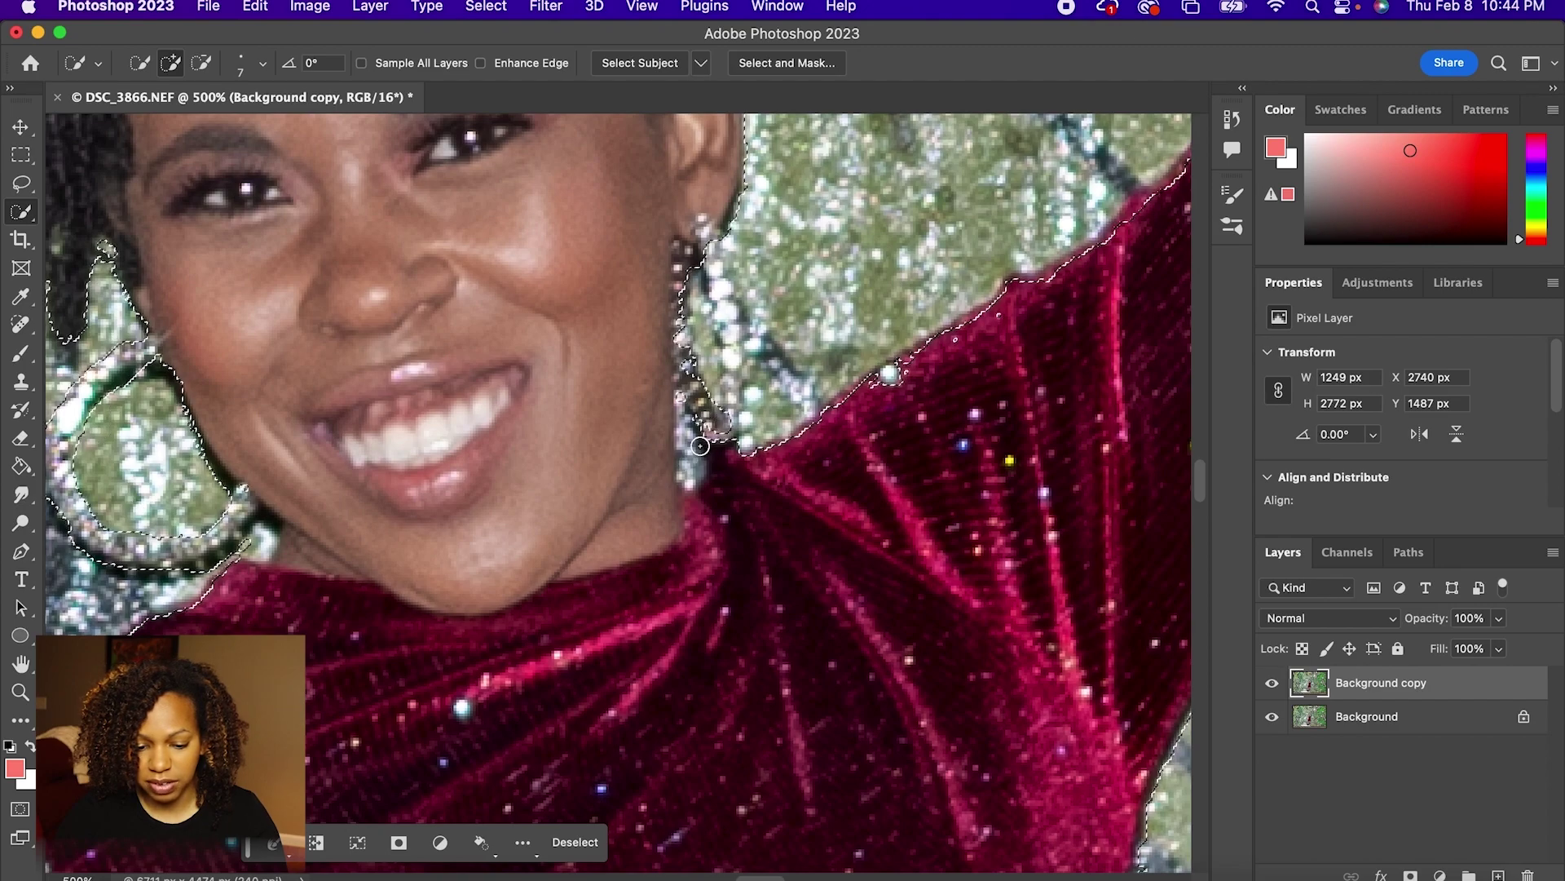
click(263, 63)
text(2)
key(Return)
drag(723, 304, 718, 366)
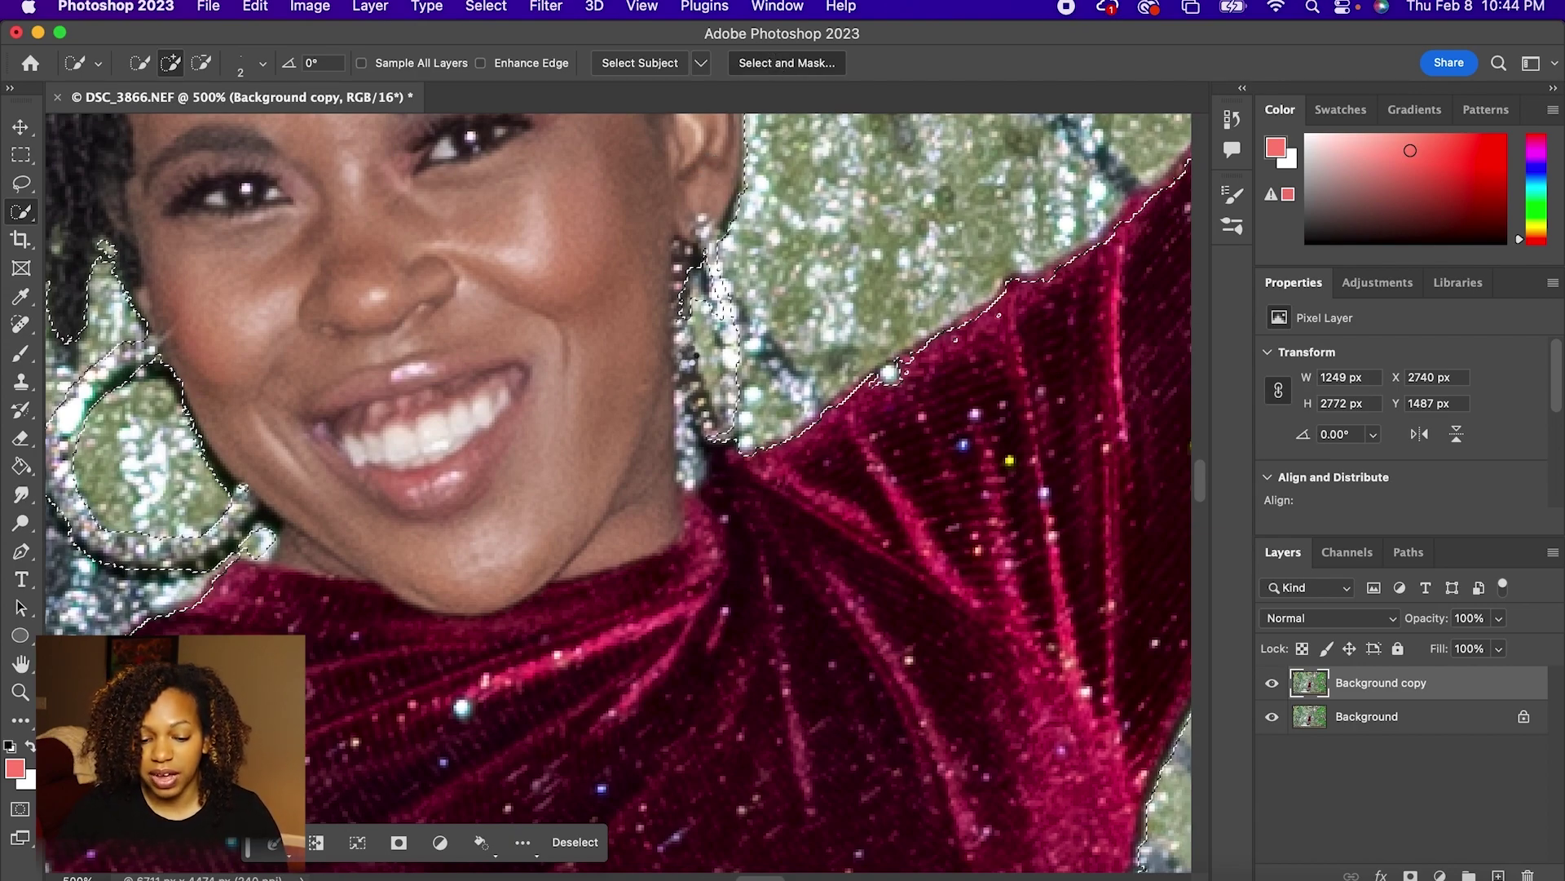
Open the selection in Select and Mask and reduce the Quick Selection brush size to 9
key(super+alt+r)
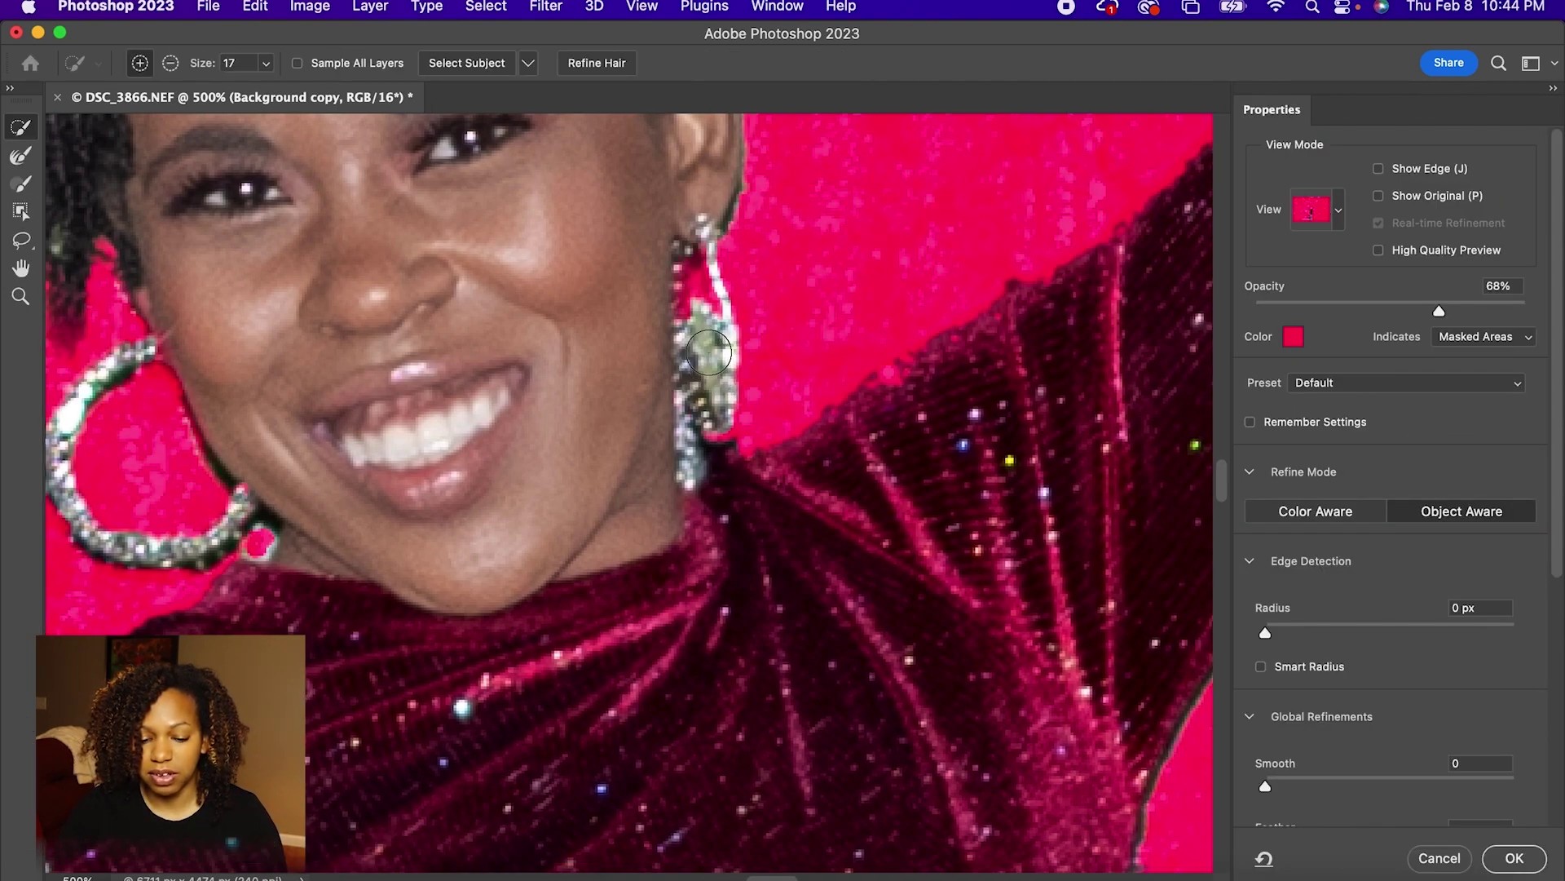
click(265, 64)
drag(265, 90, 253, 103)
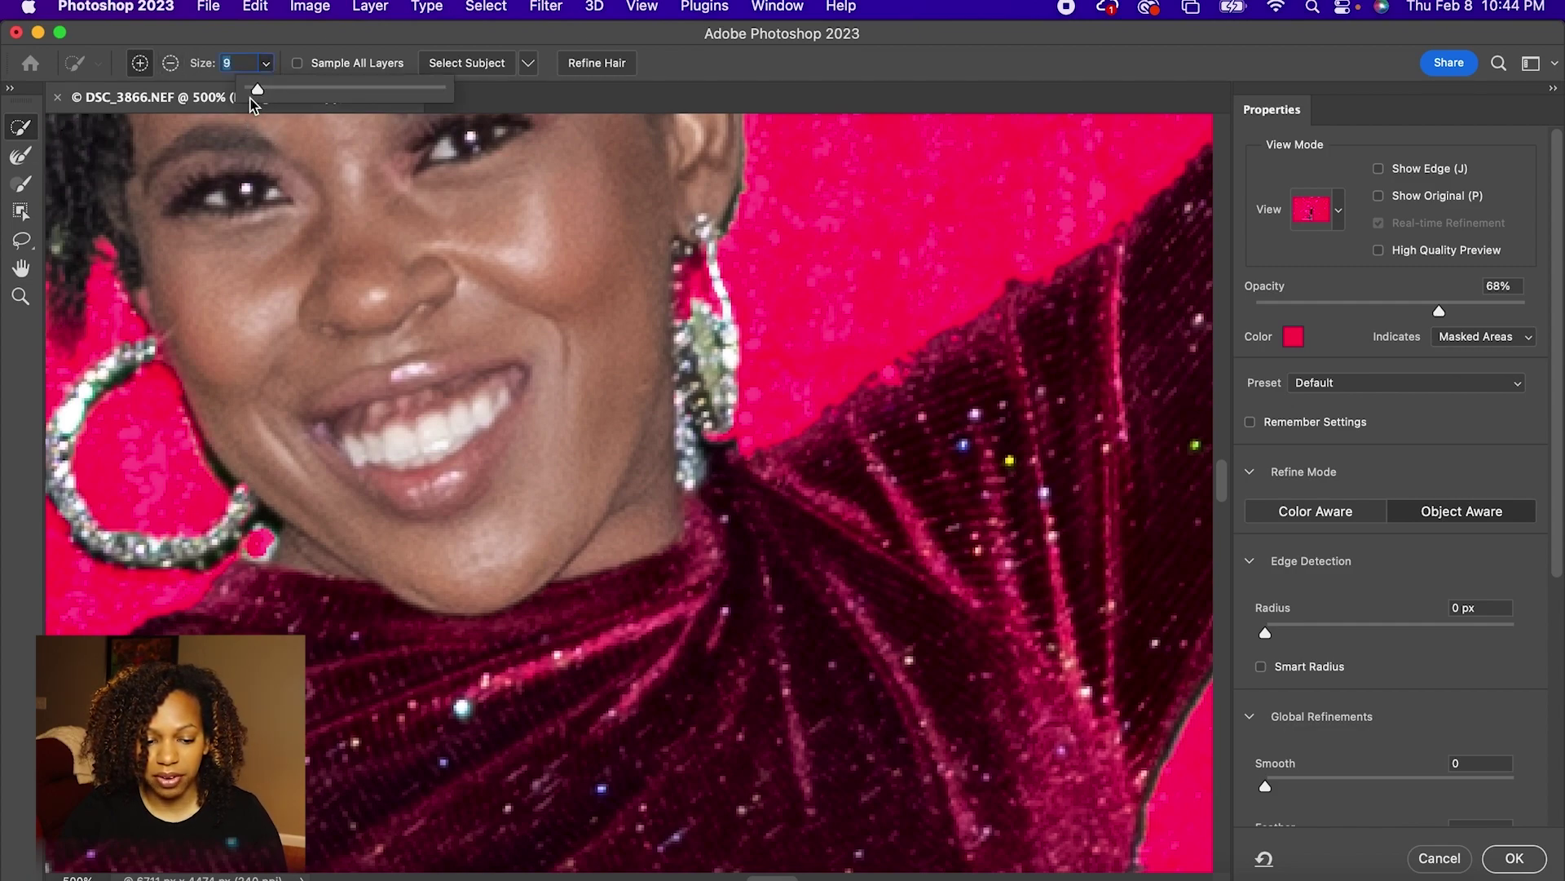
Try refining the earring beside the neck with the size 9 brush, adding along its edge and subtracting inside it, and undo the strokes
click(699, 330)
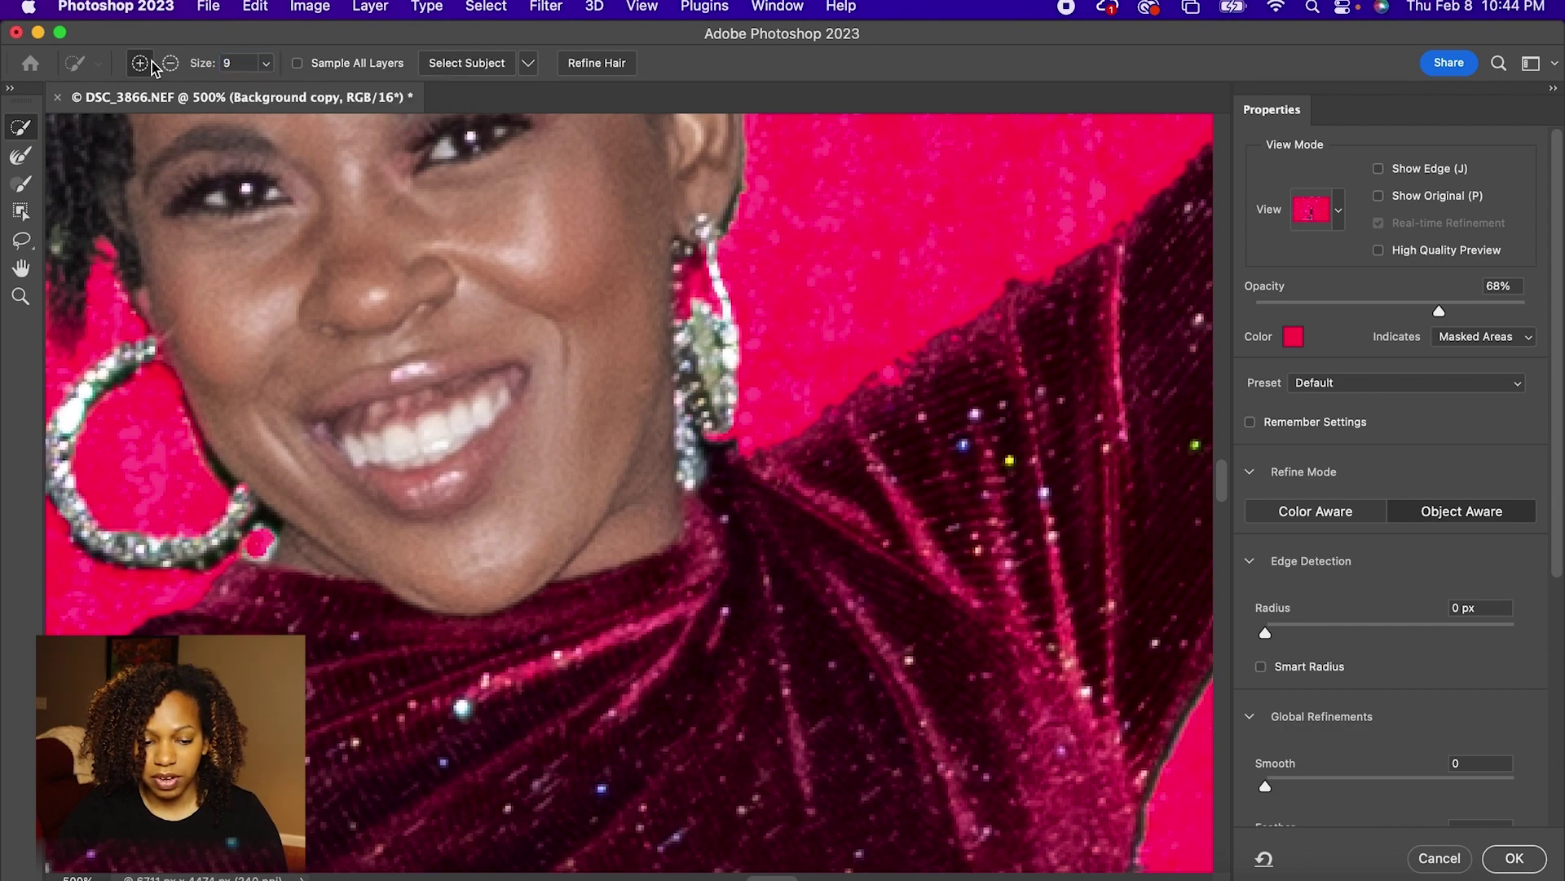
mouse_move(732, 306)
mouse_down()
mouse_move(751, 349)
mouse_move(737, 371)
mouse_up()
key(super+z)
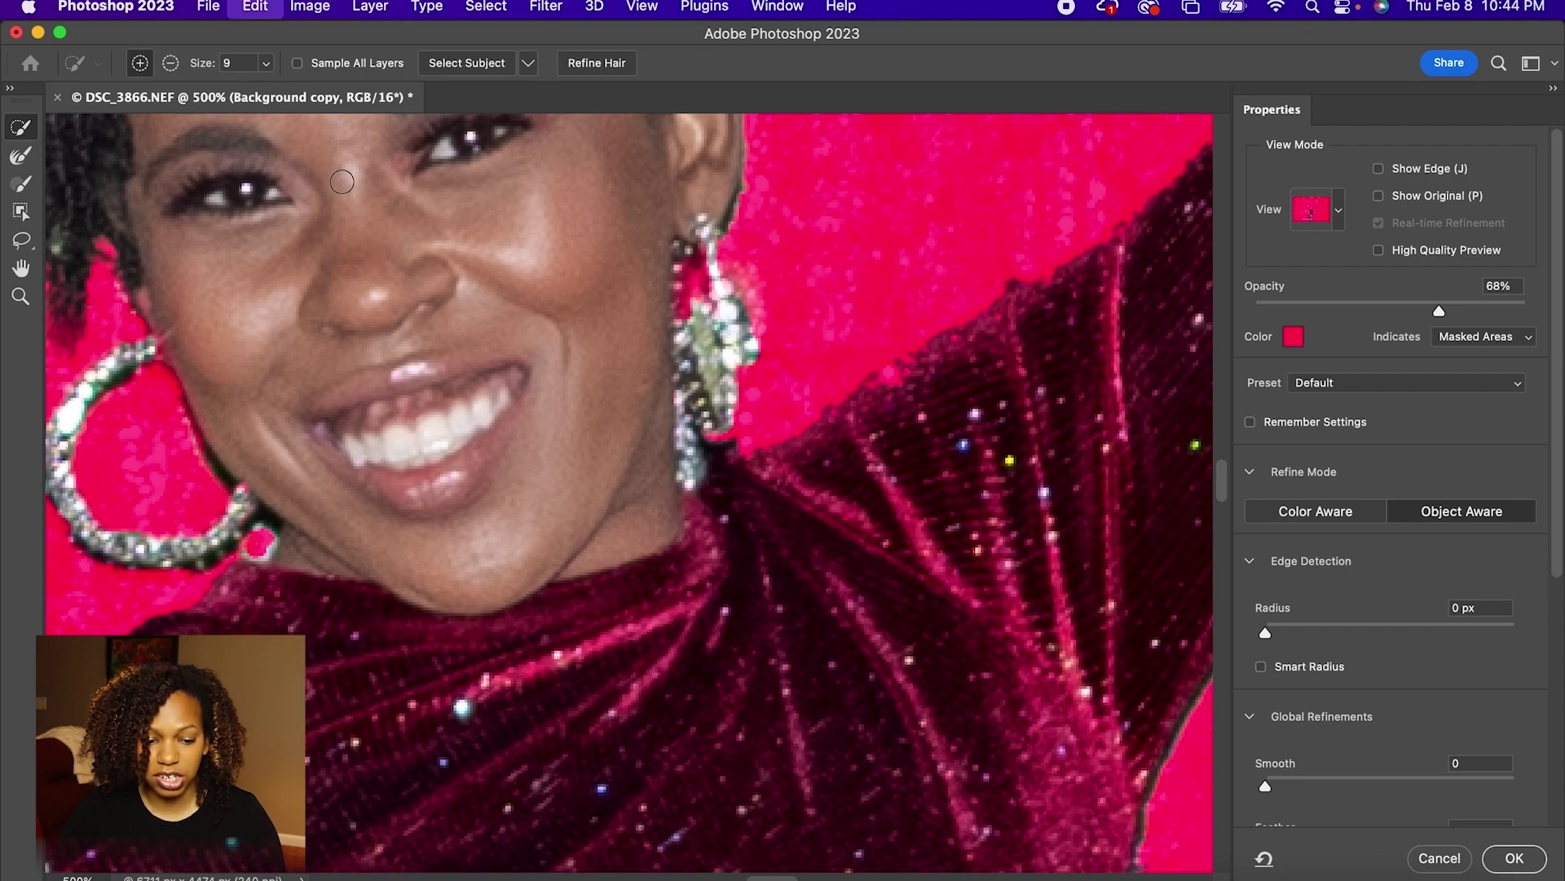
click(700, 347)
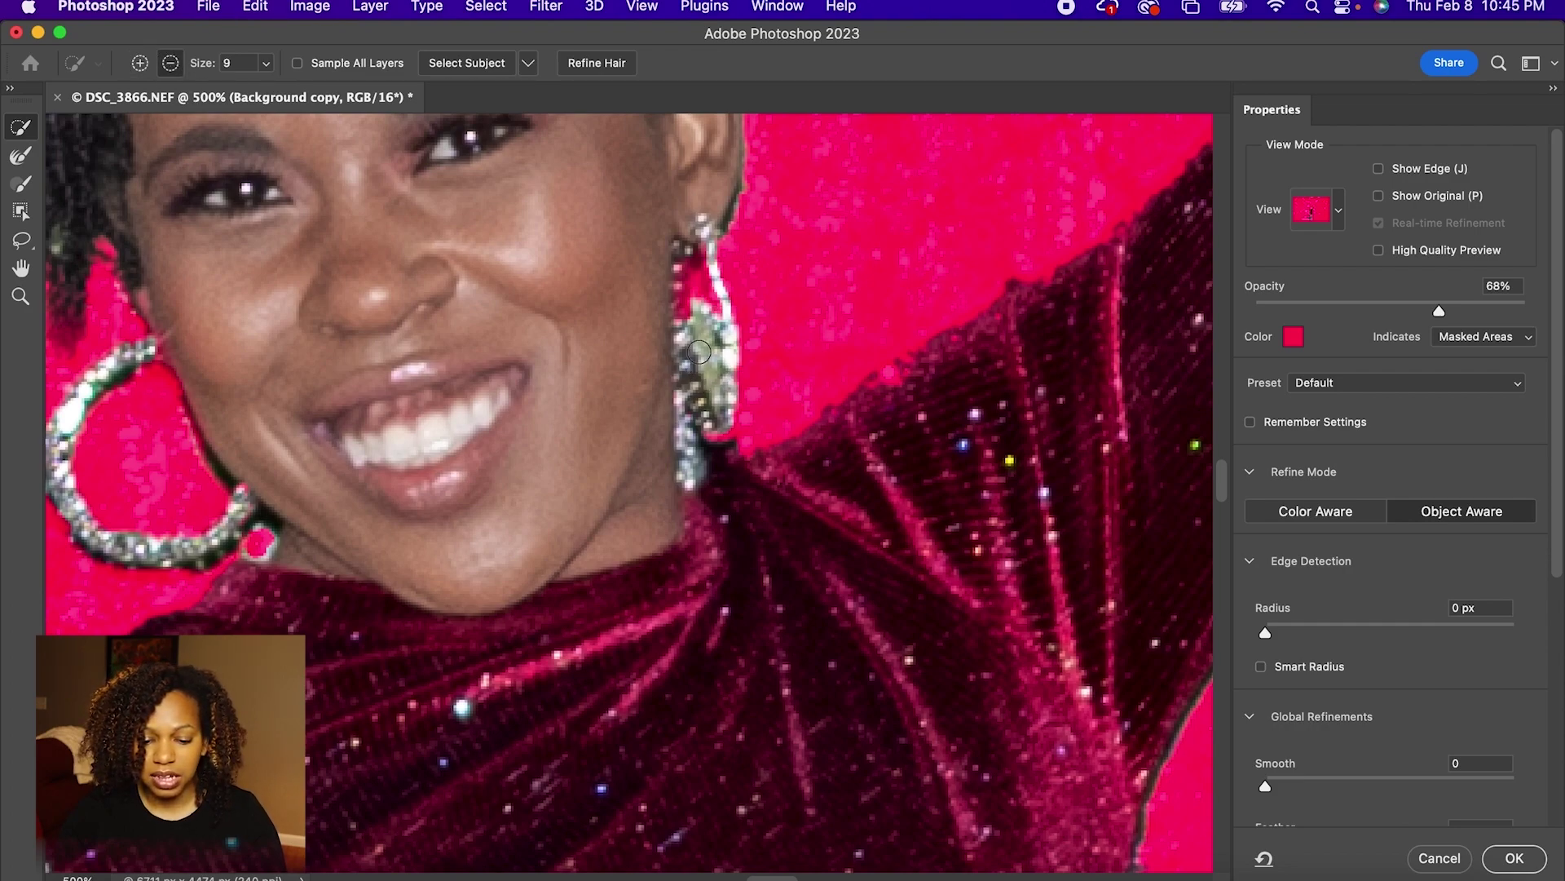
key(super+z)
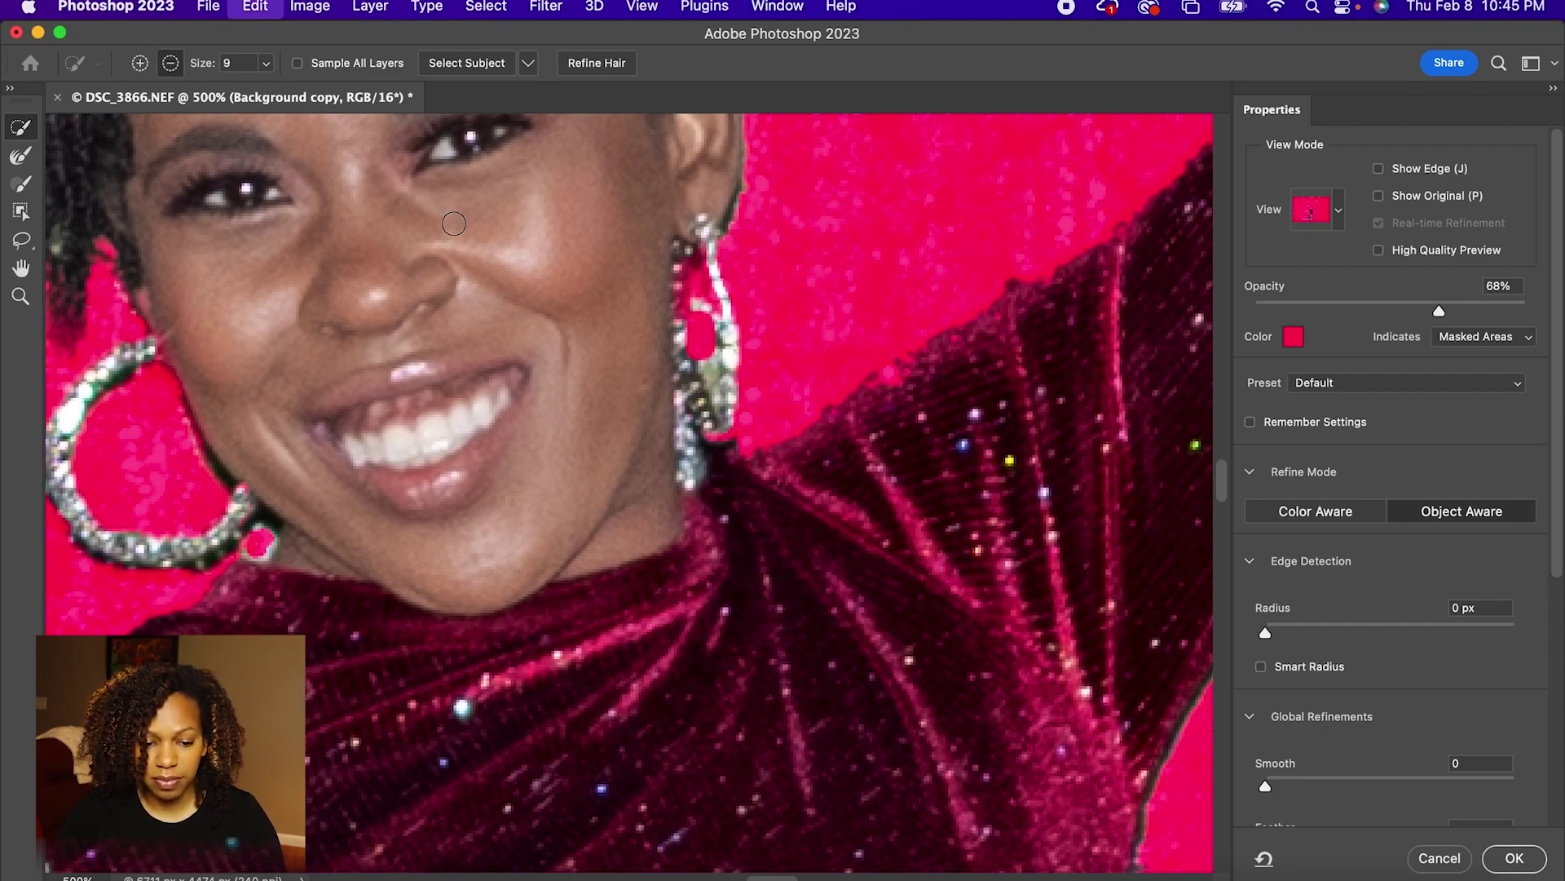
Subtract the background inside and below the neck-side earring and beside the hoop earring with the brush at size 2
click(266, 63)
drag(263, 93, 261, 97)
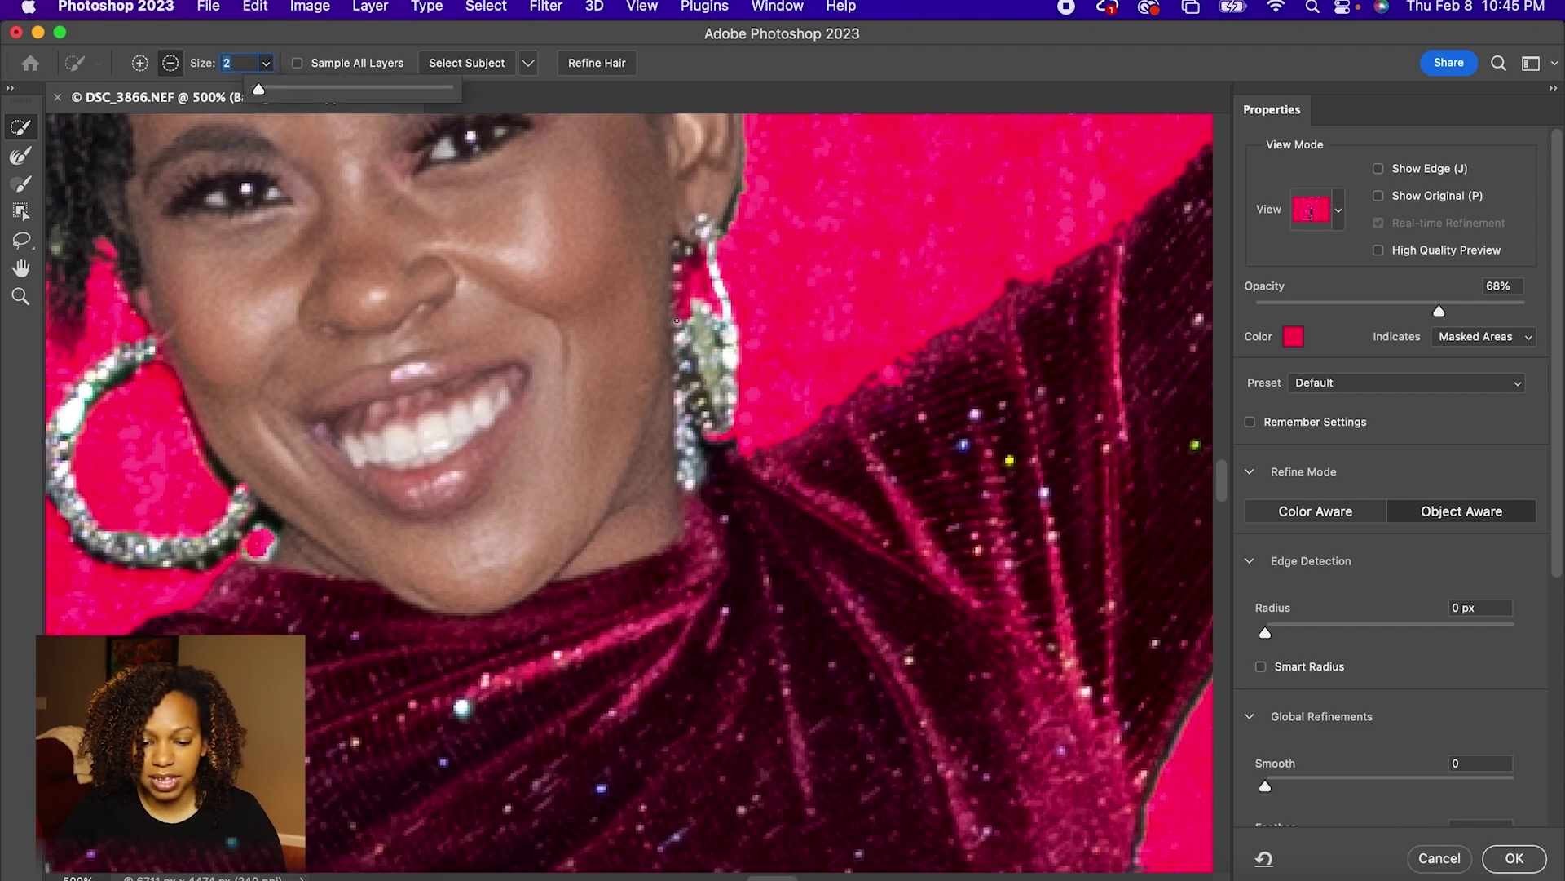
mouse_move(687, 325)
mouse_down()
mouse_move(713, 400)
mouse_move(703, 306)
mouse_move(697, 340)
mouse_up()
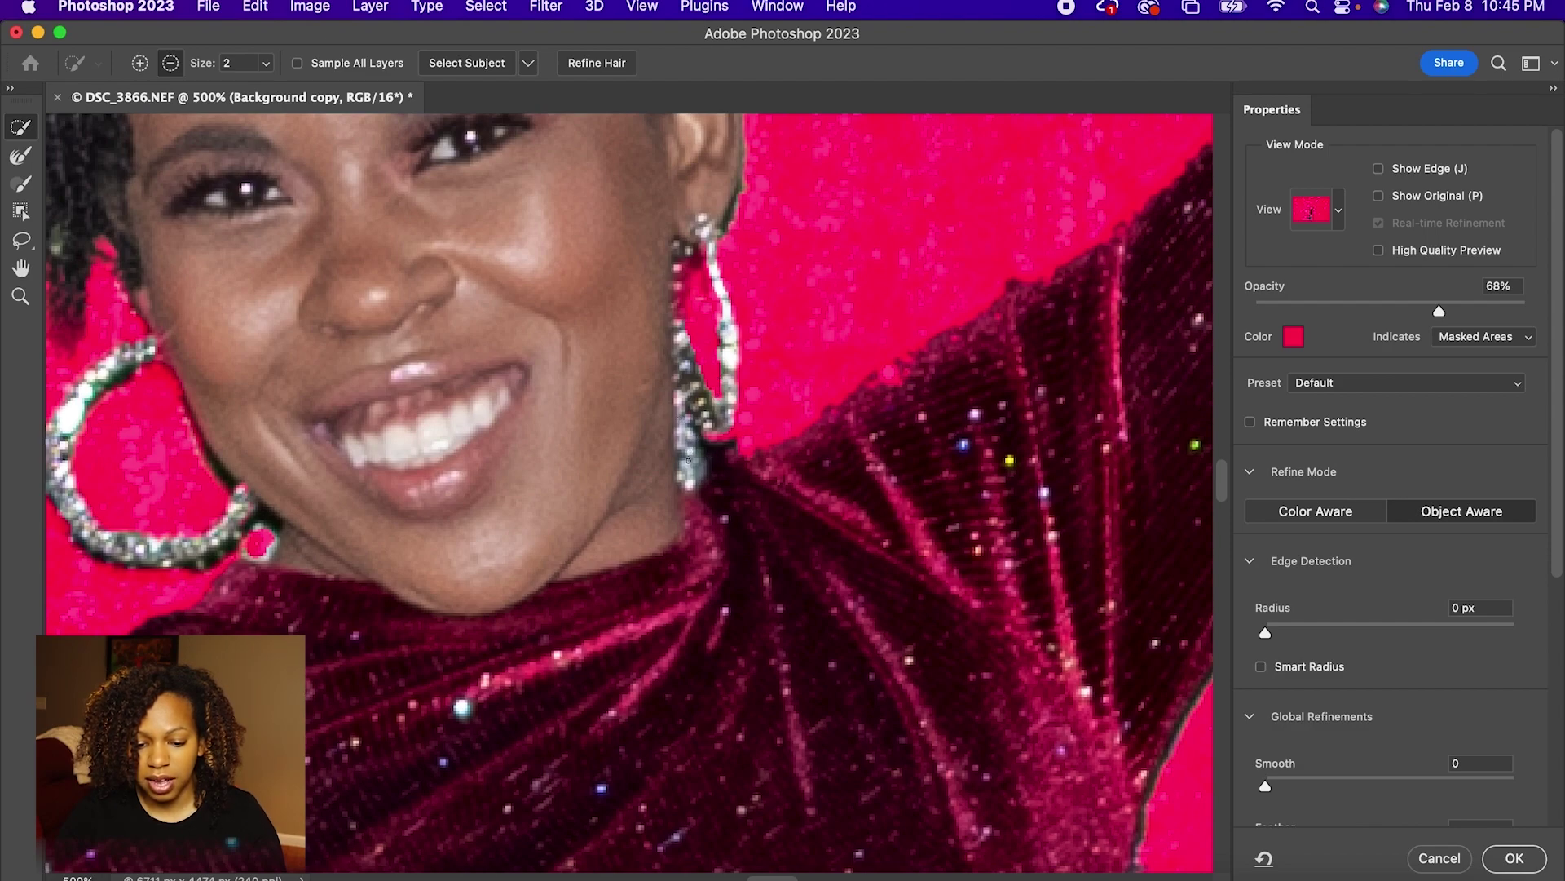
mouse_move(682, 442)
mouse_down()
mouse_move(682, 424)
mouse_move(687, 479)
mouse_move(697, 468)
mouse_up()
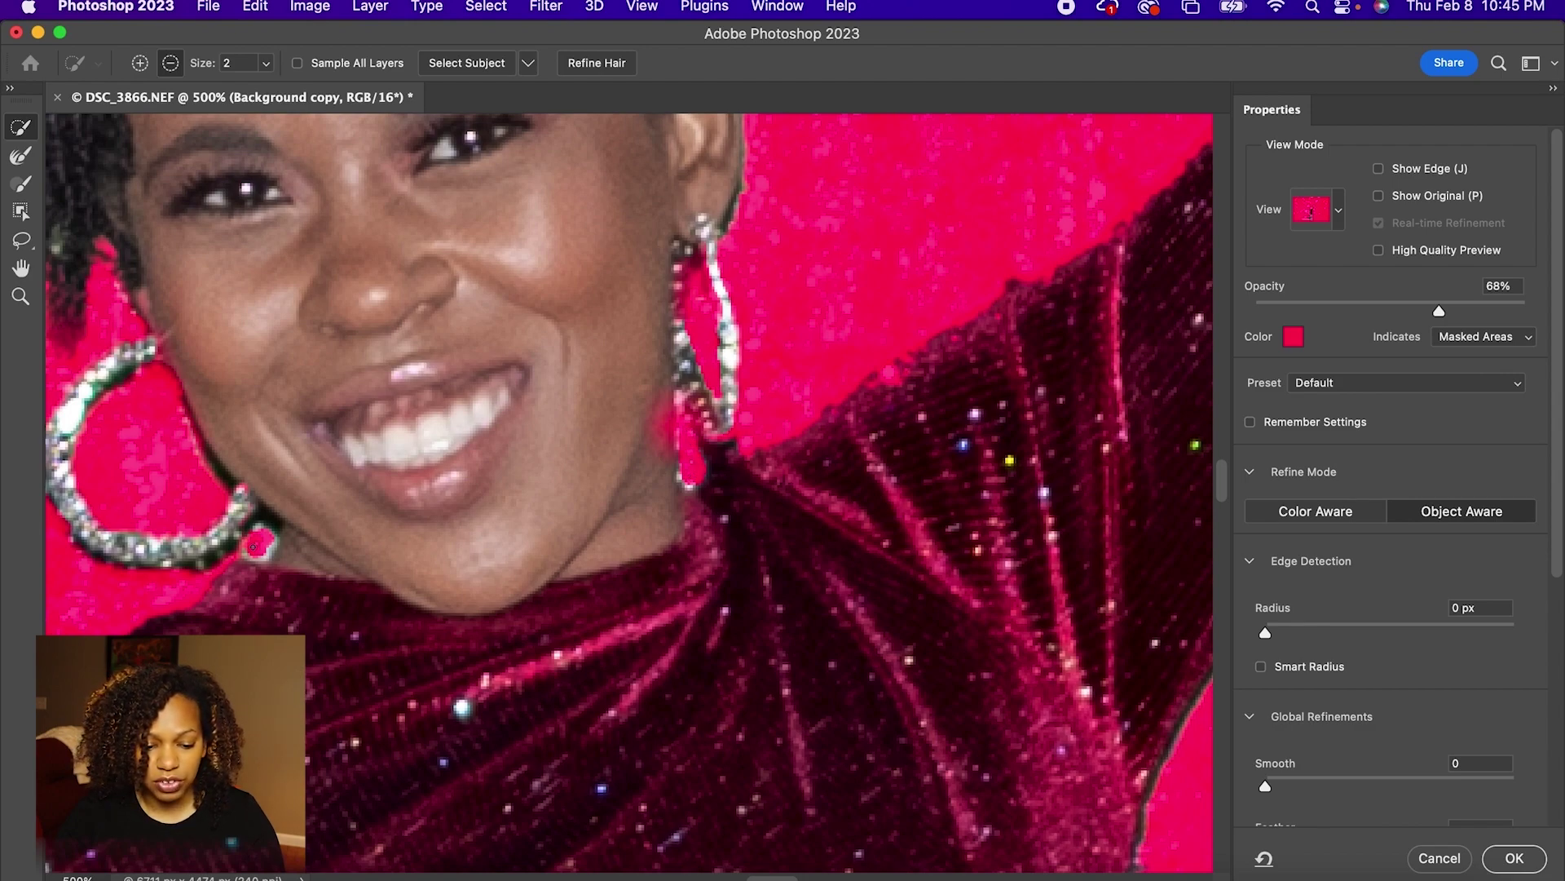
drag(269, 544, 265, 546)
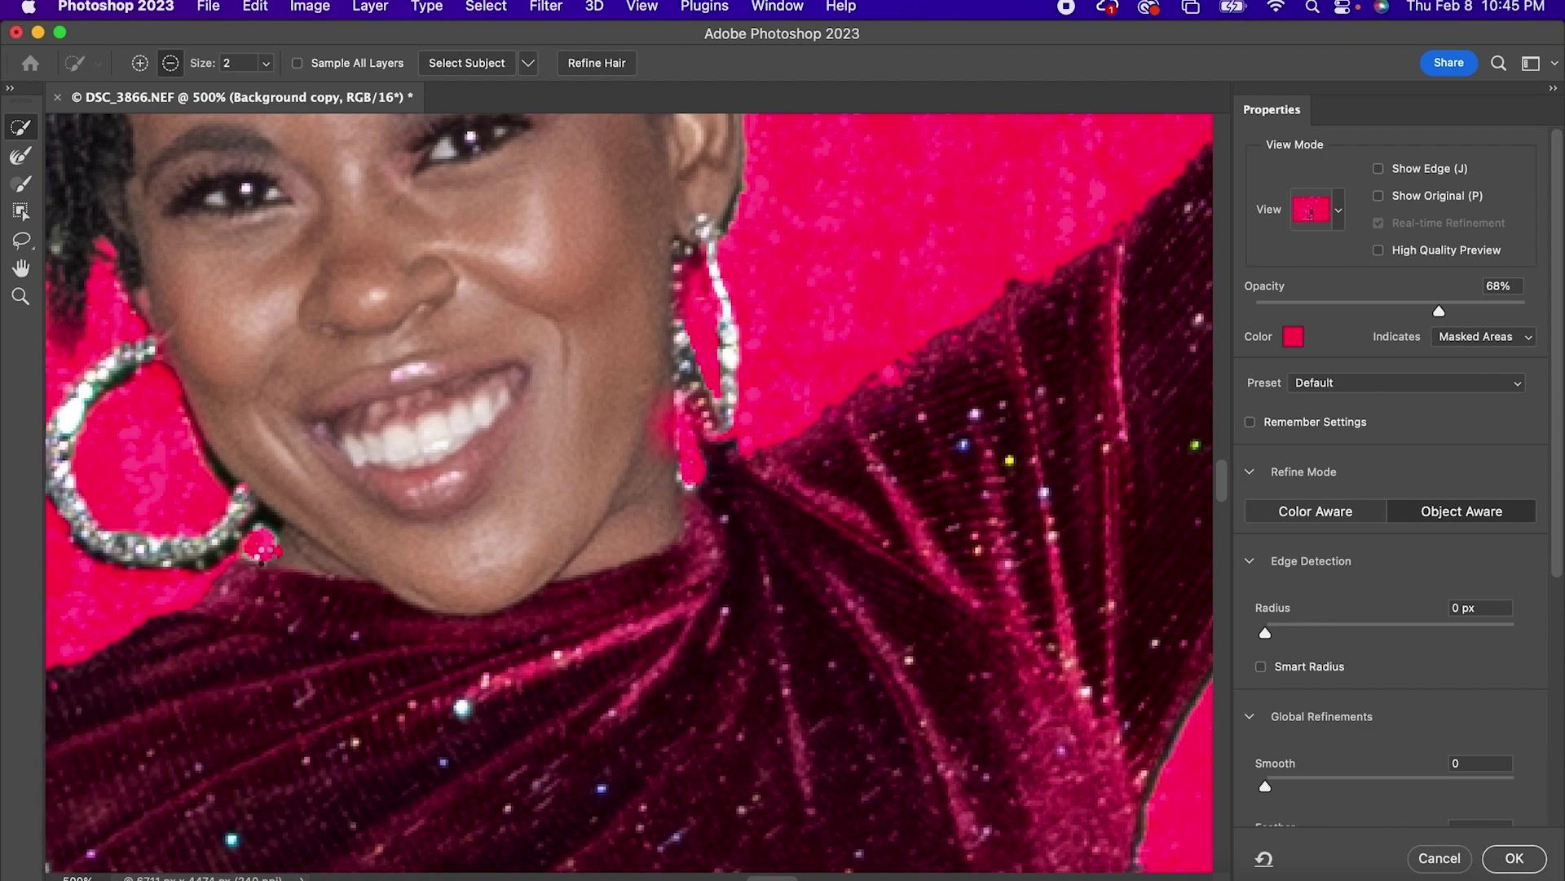
Set the Quick Selection brush size to 14 and try adding the edge beneath the raised sleeve, undoing the stroke
drag(269, 69, 298, 78)
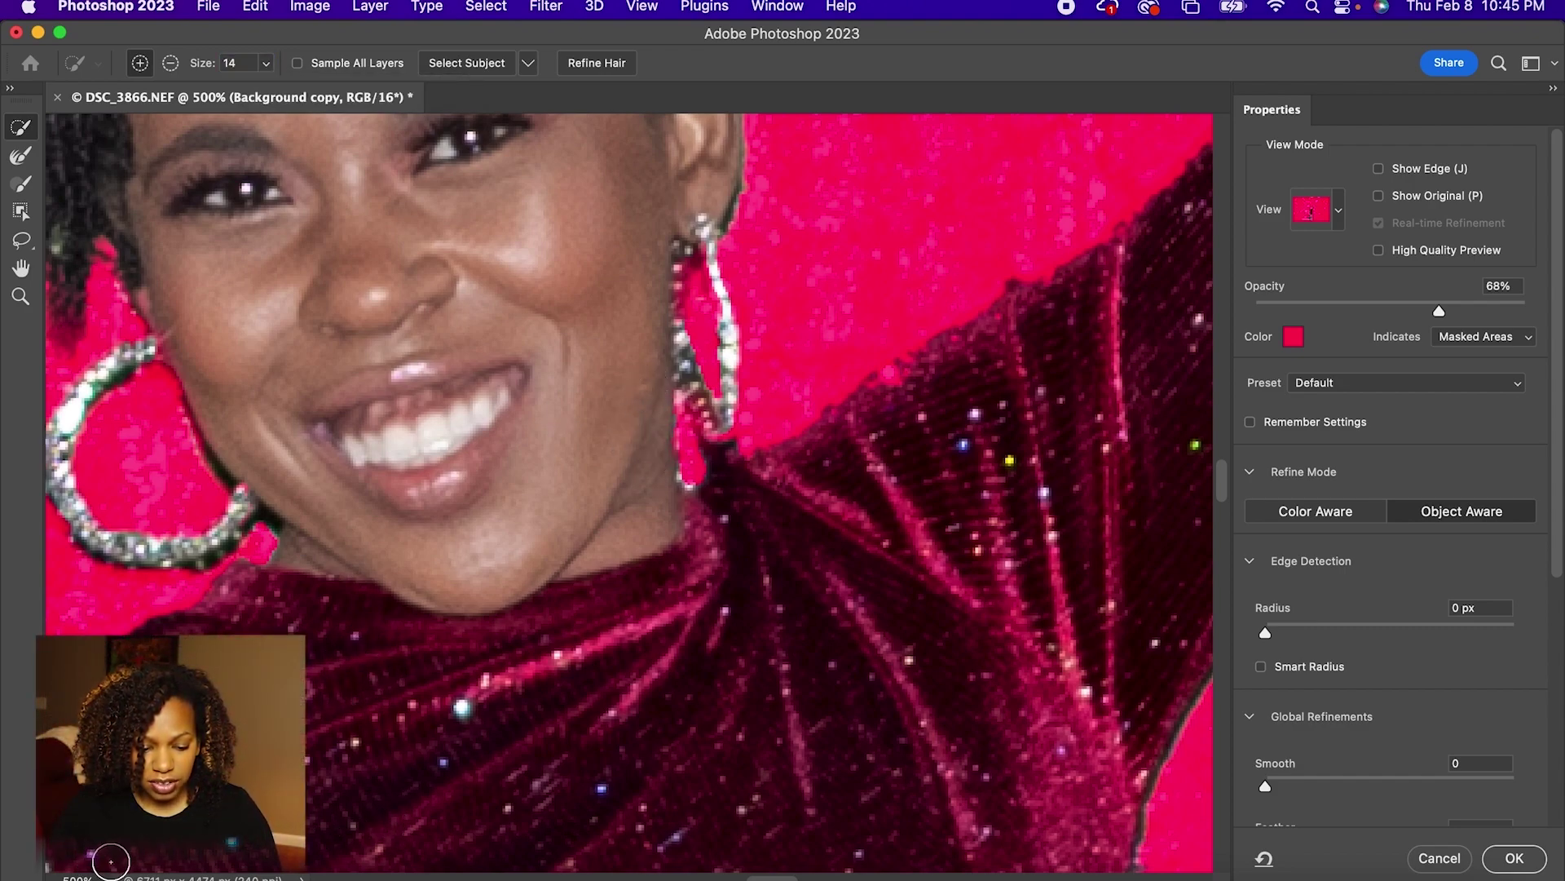
click(82, 876)
text(20)
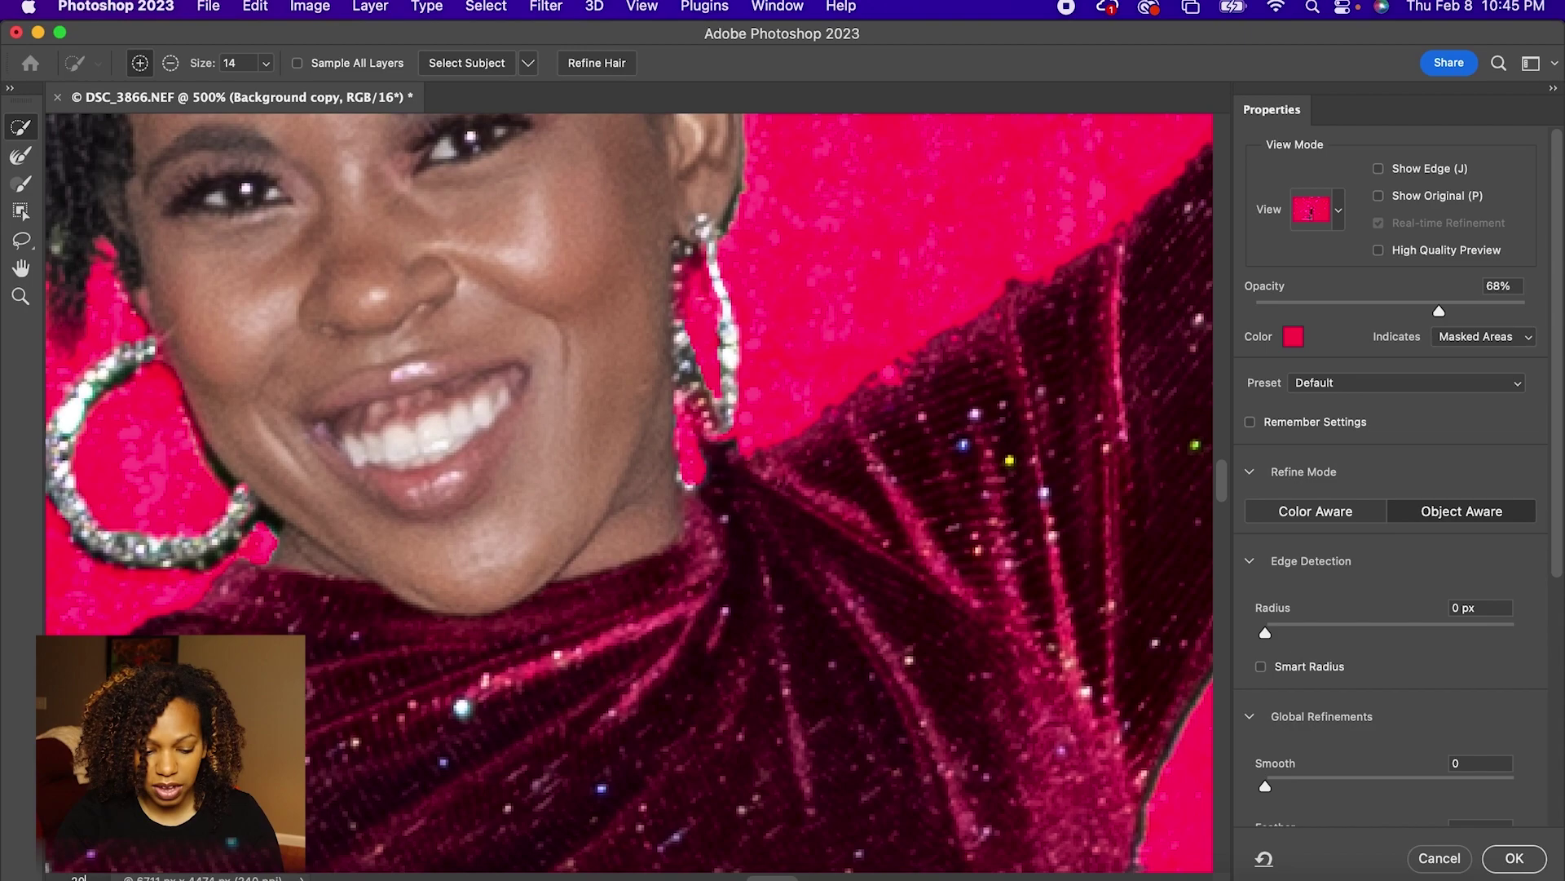
text(0)
key(Return)
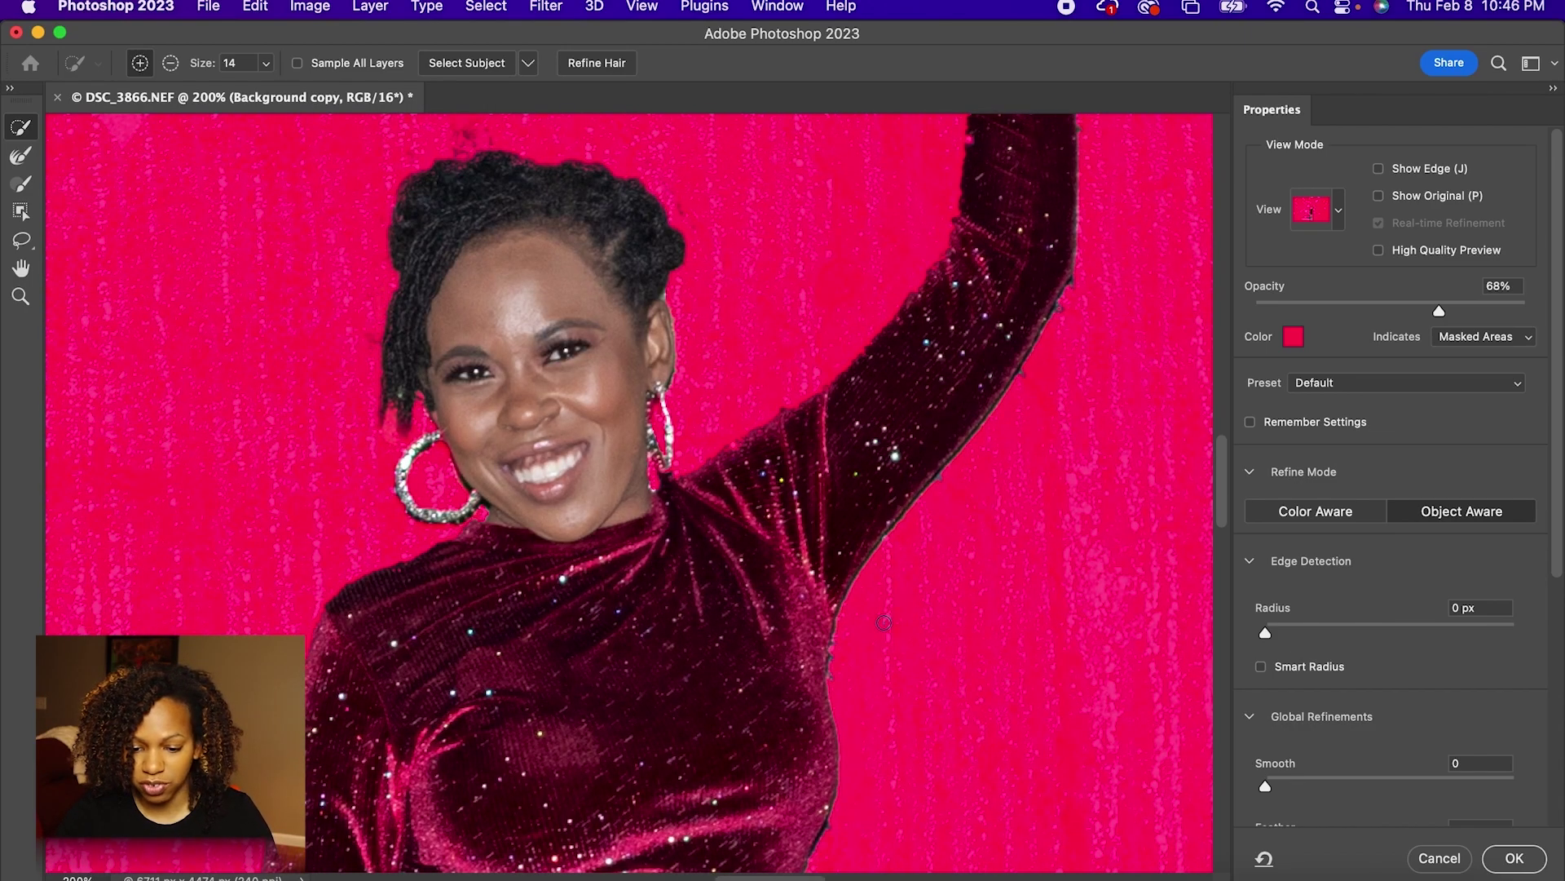
scroll(1065, 604, up, 5)
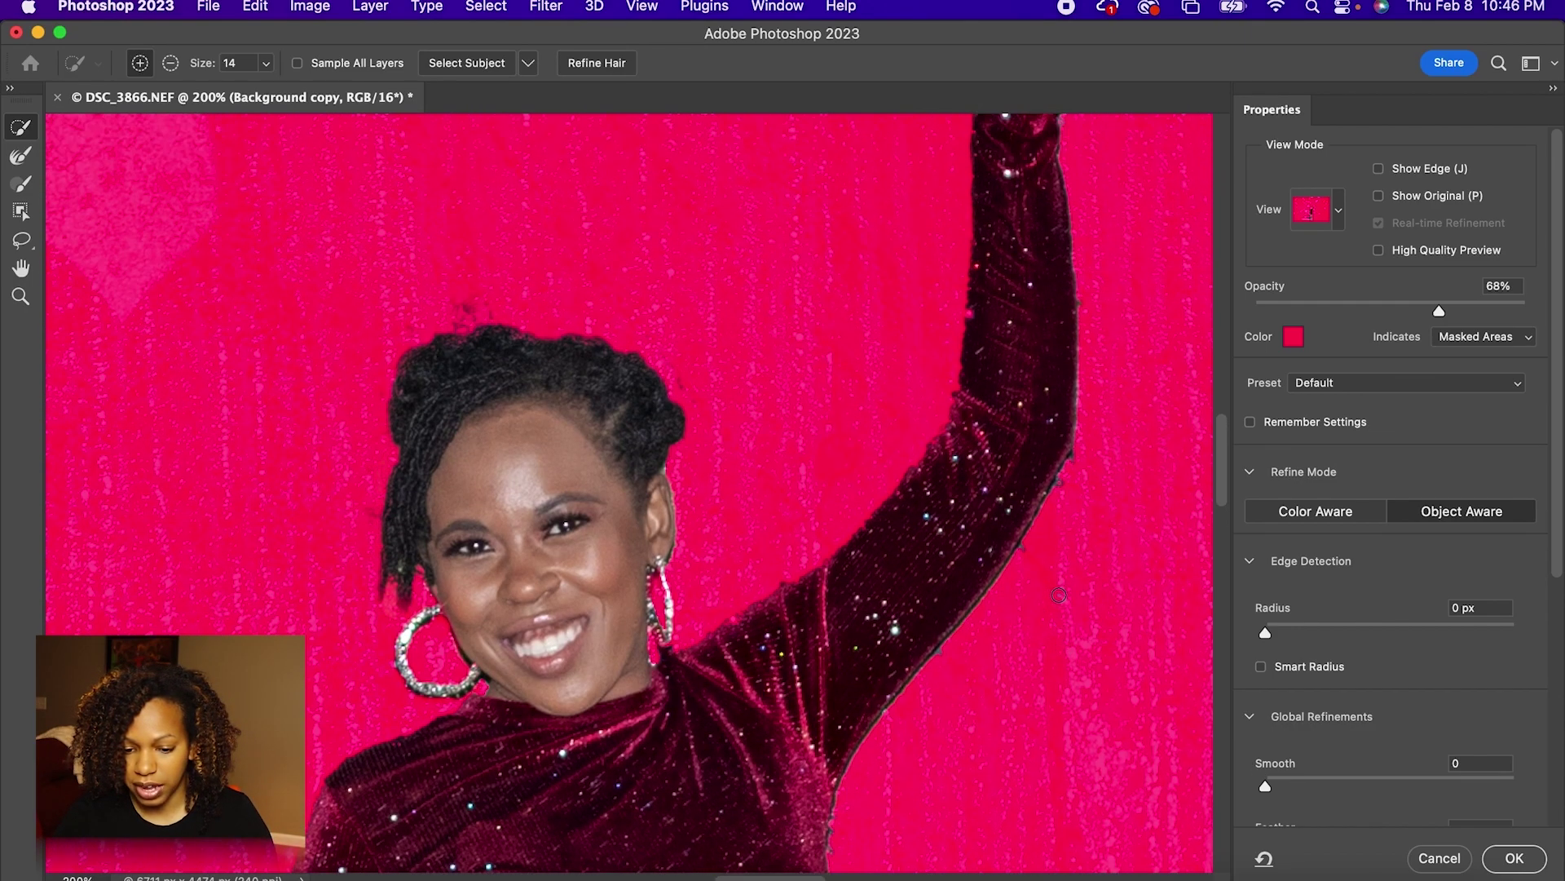
click(1021, 561)
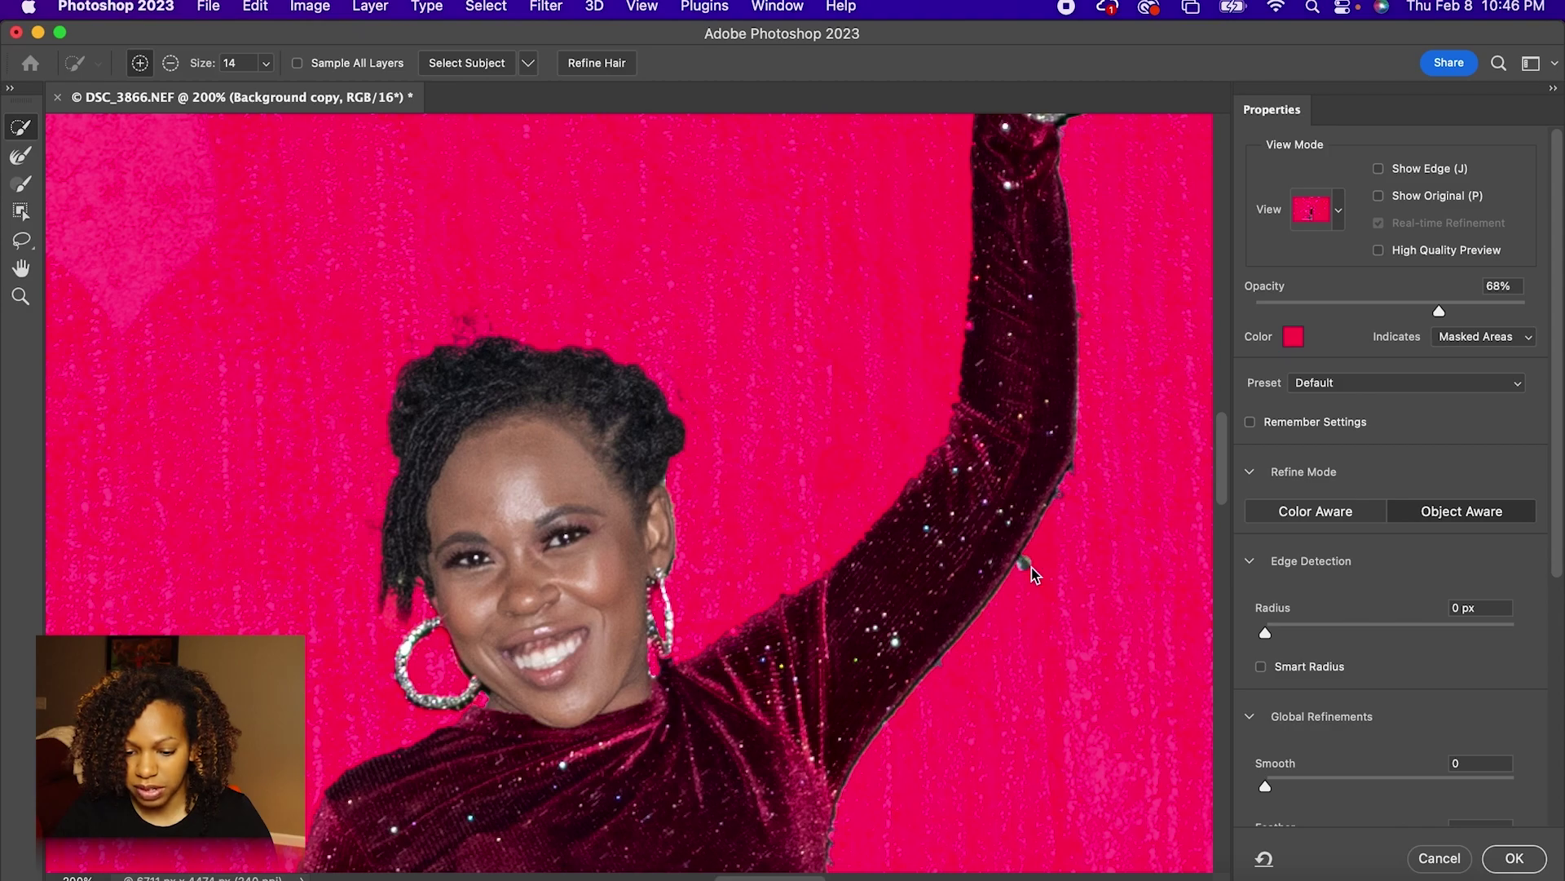
key(super+z)
Add the raised hand's missing finger to the selection and subtract the background between the fingers with the size 14 brush
click(170, 62)
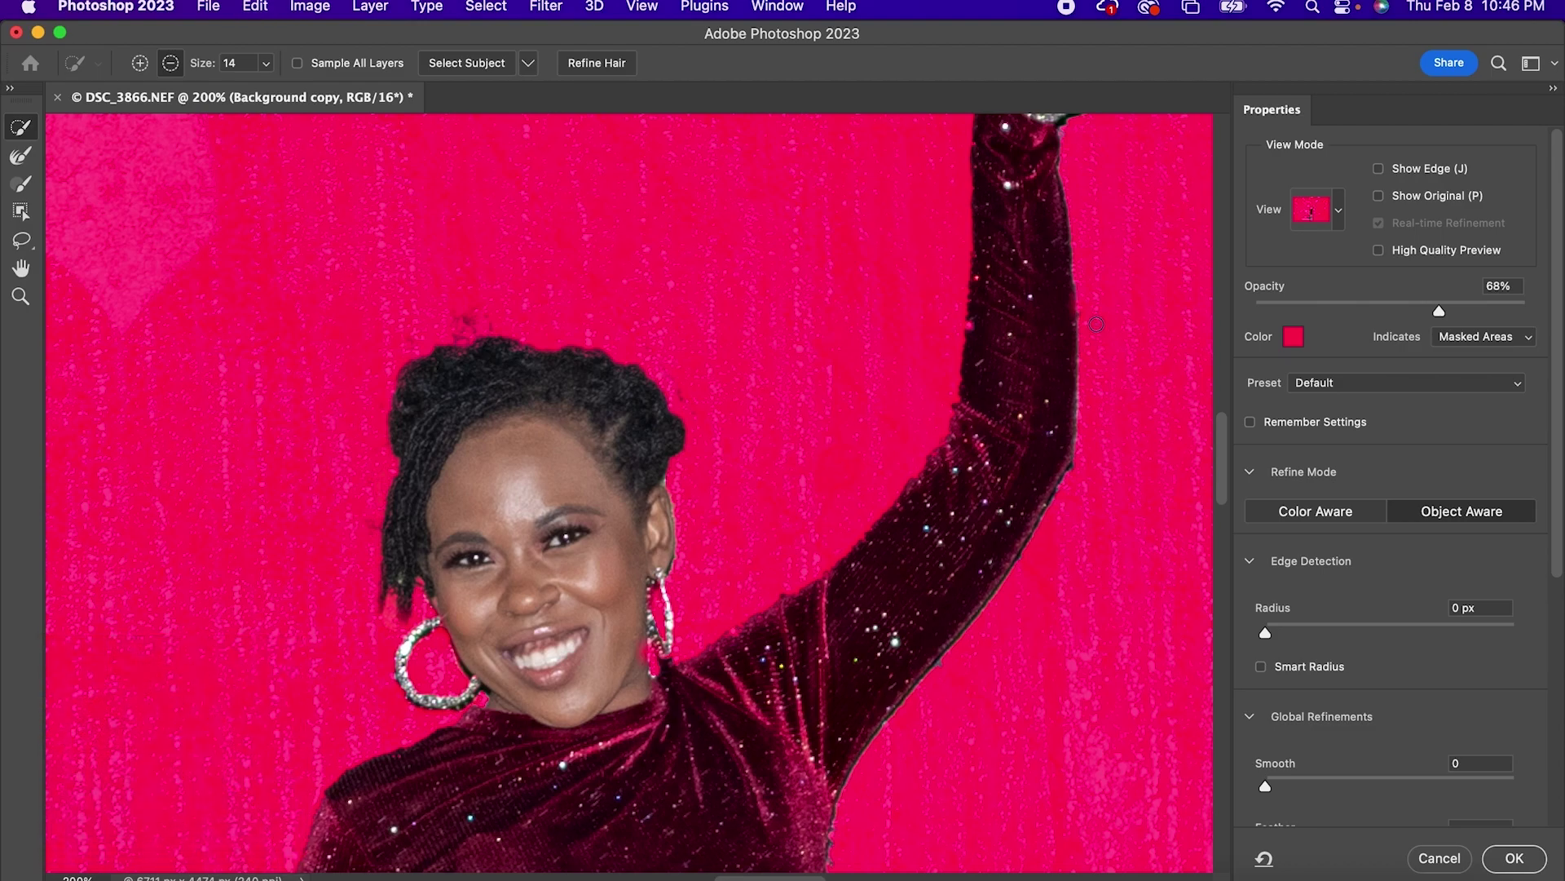
scroll(1093, 321, up, 3)
scroll(284, 121, right, 15)
scroll(284, 122, up, 6)
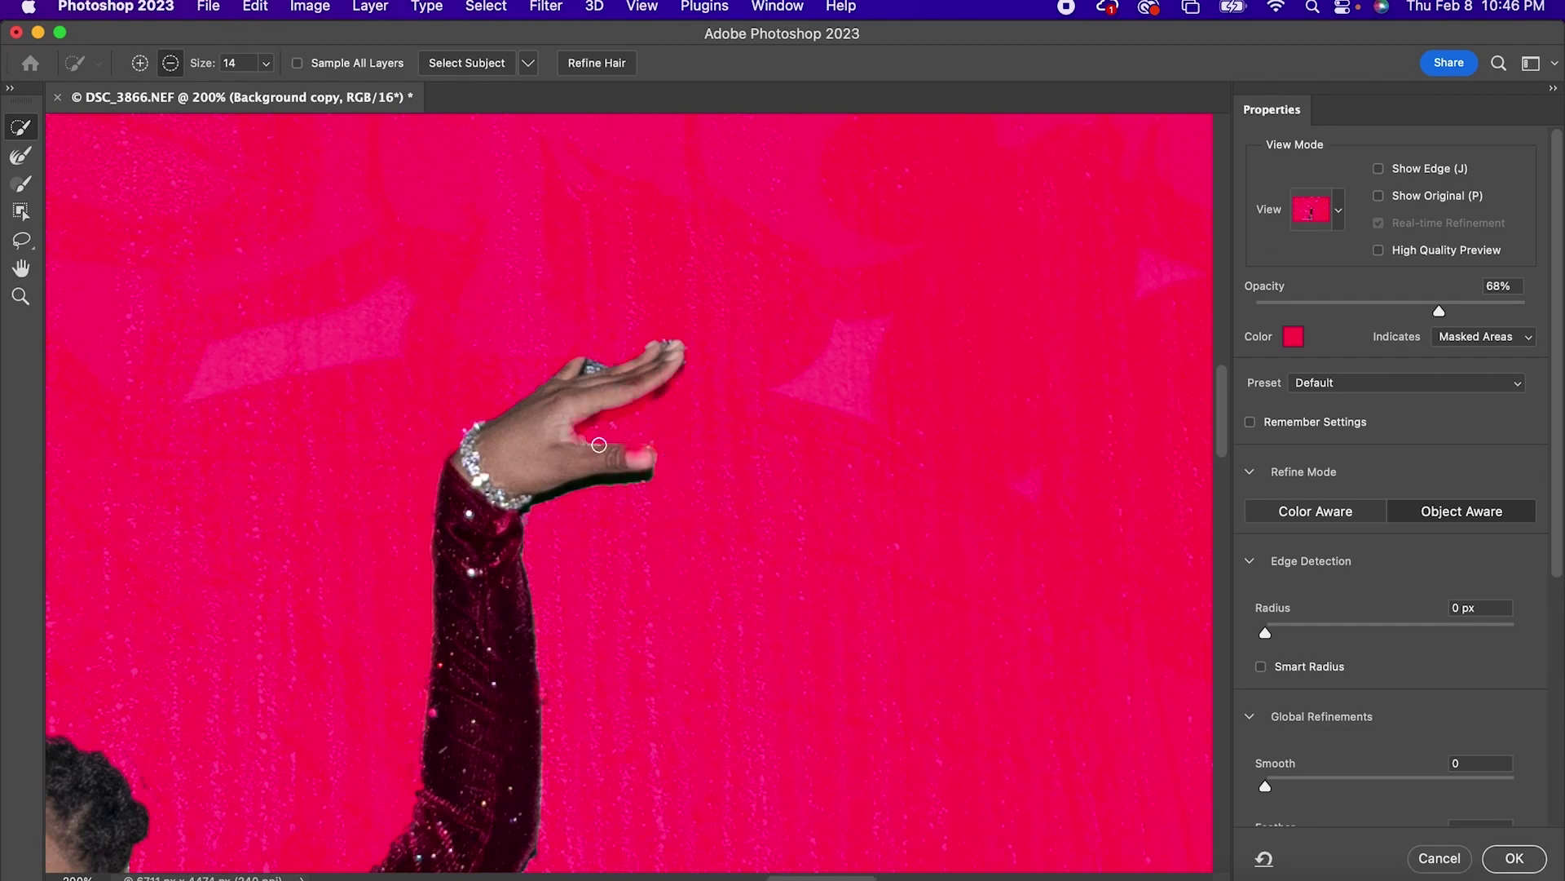
mouse_move(581, 380)
mouse_down()
mouse_move(554, 245)
mouse_move(581, 338)
mouse_up()
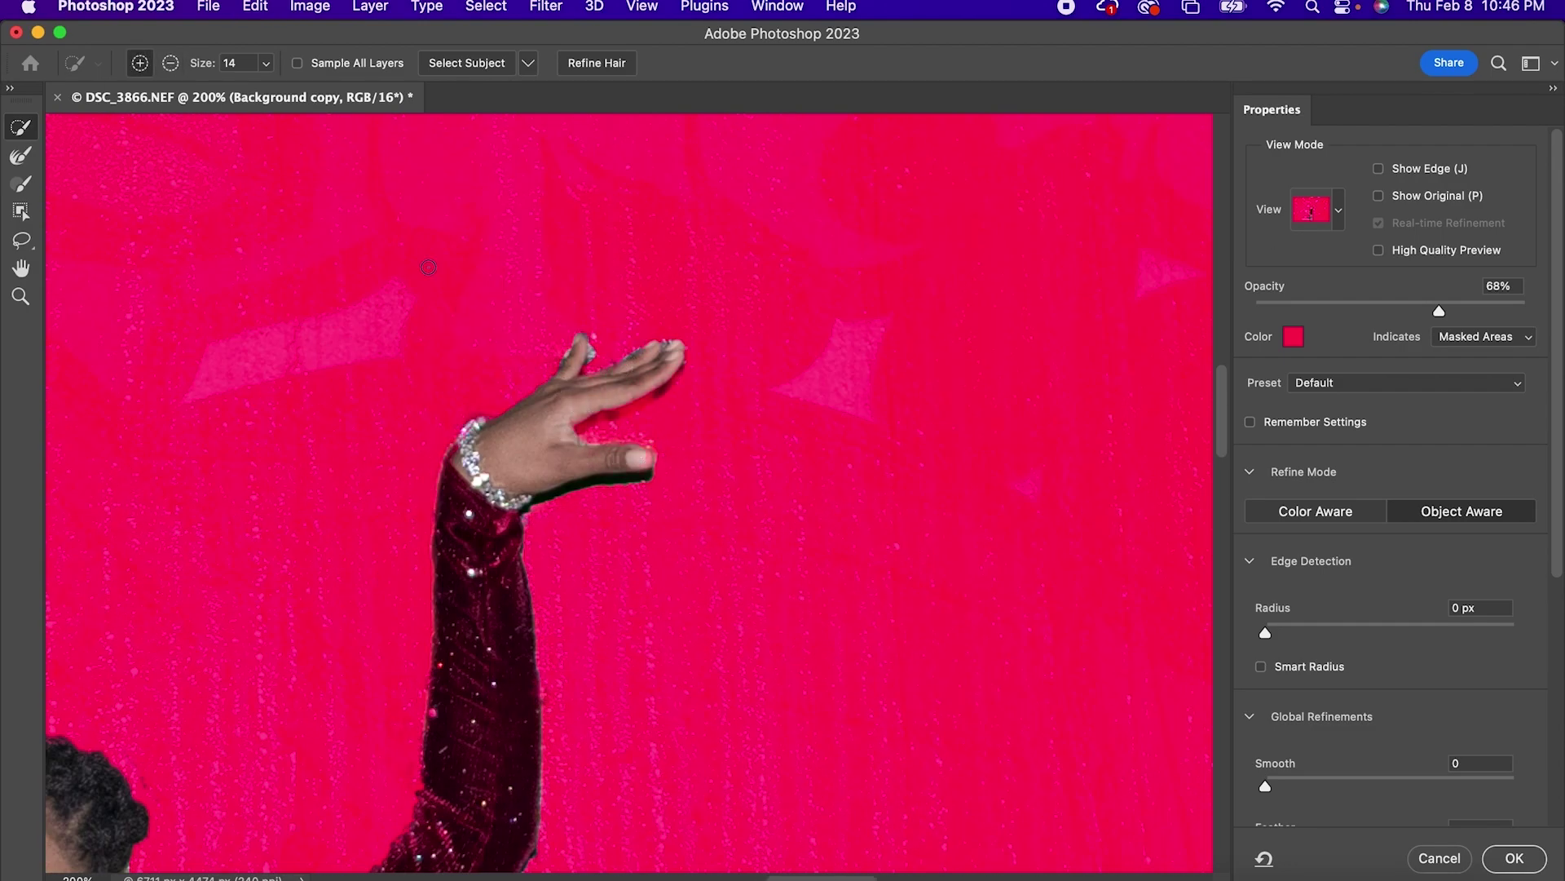
click(594, 356)
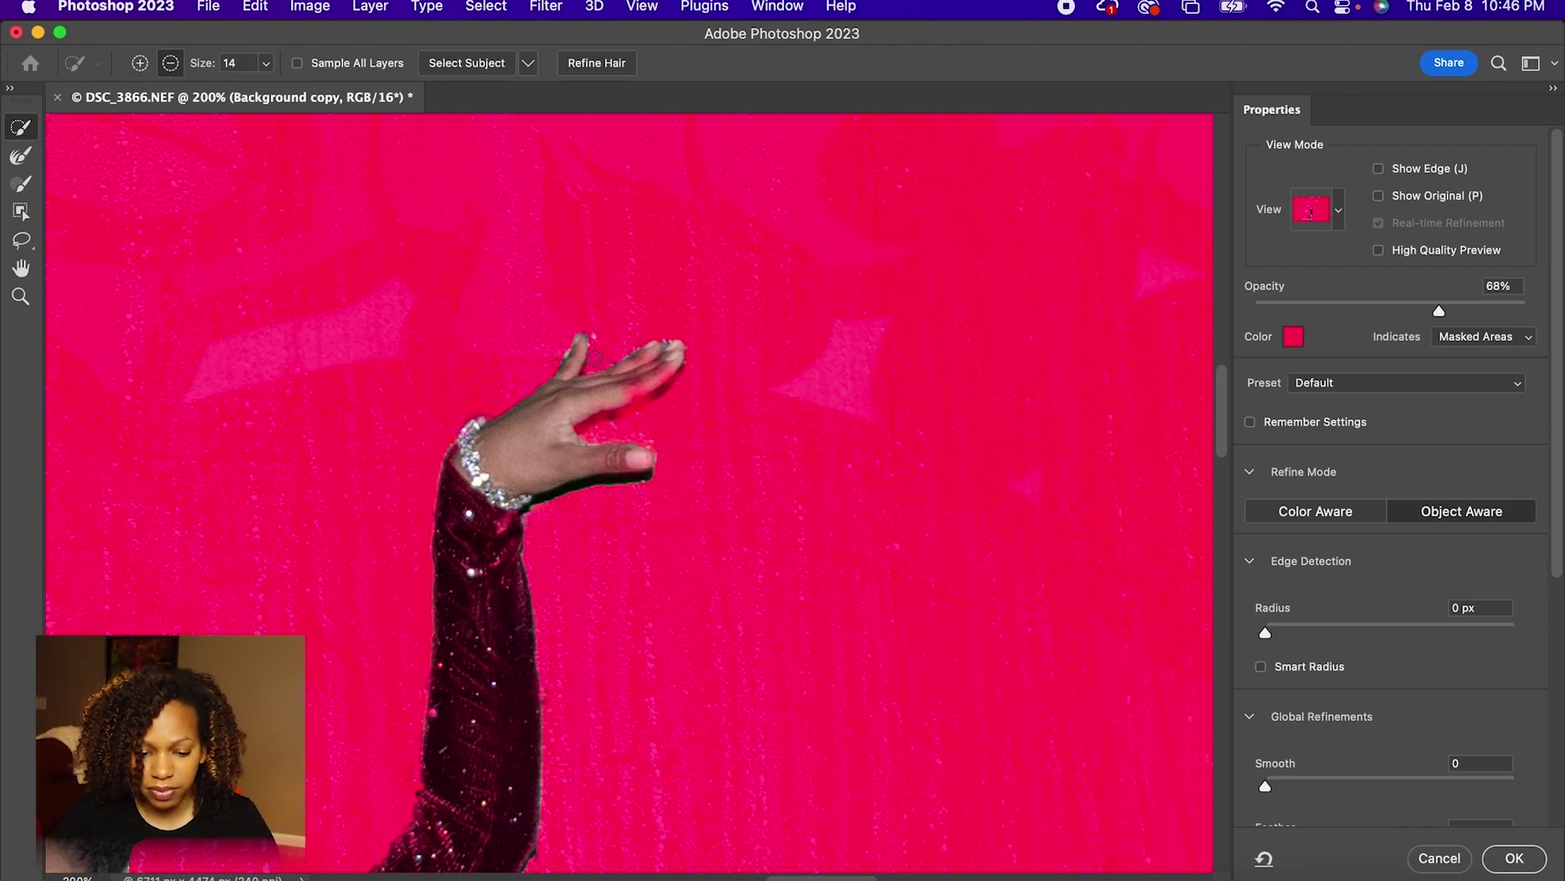
mouse_move(592, 362)
mouse_down()
mouse_move(596, 344)
mouse_move(669, 334)
mouse_move(623, 348)
mouse_up()
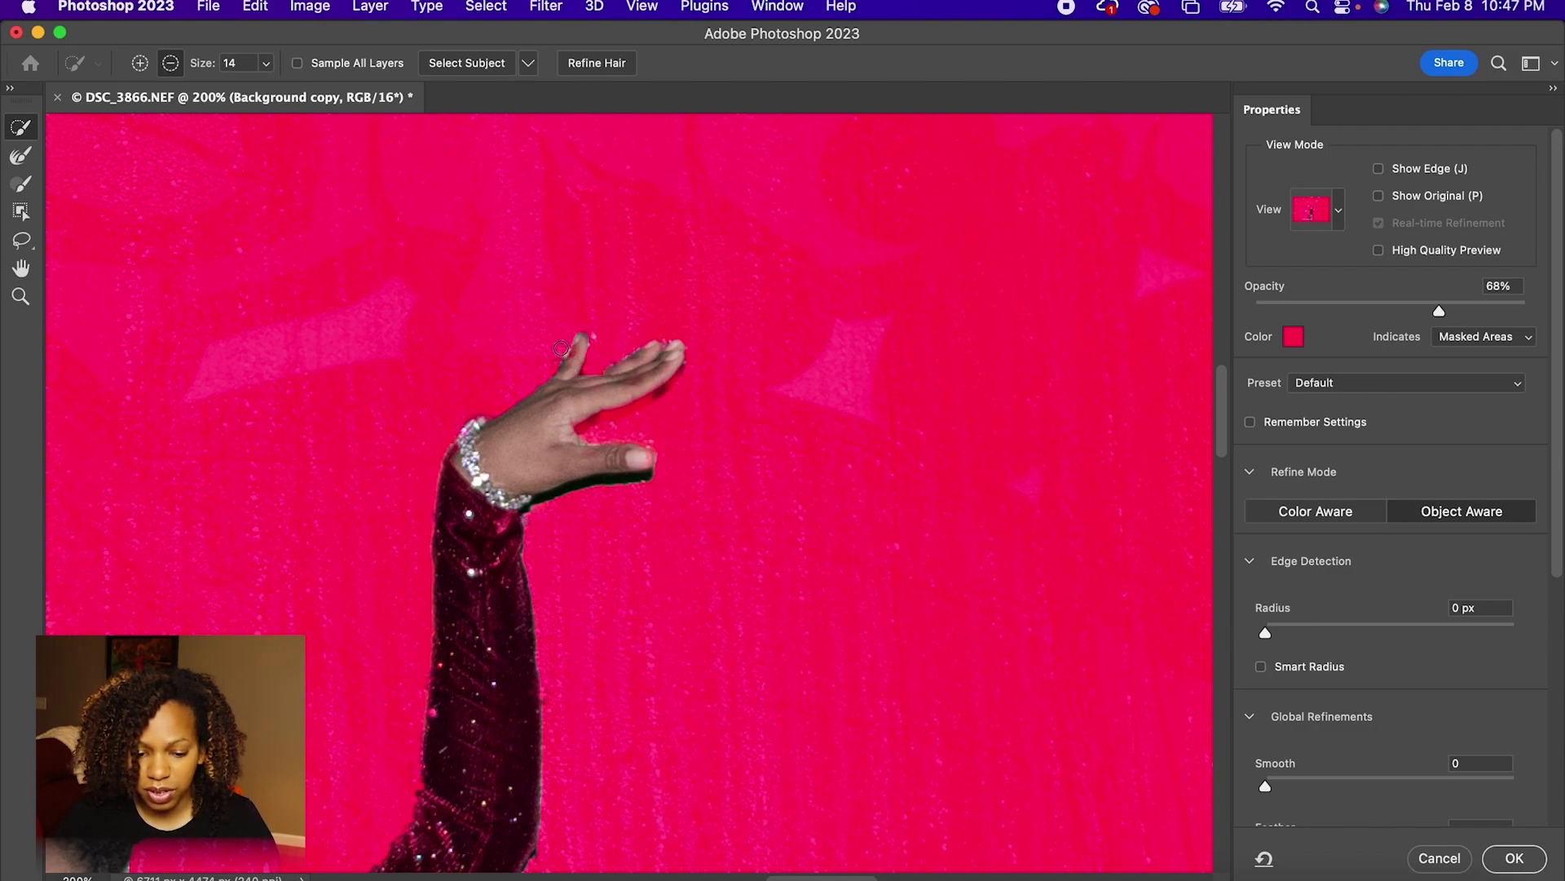
drag(628, 359, 669, 391)
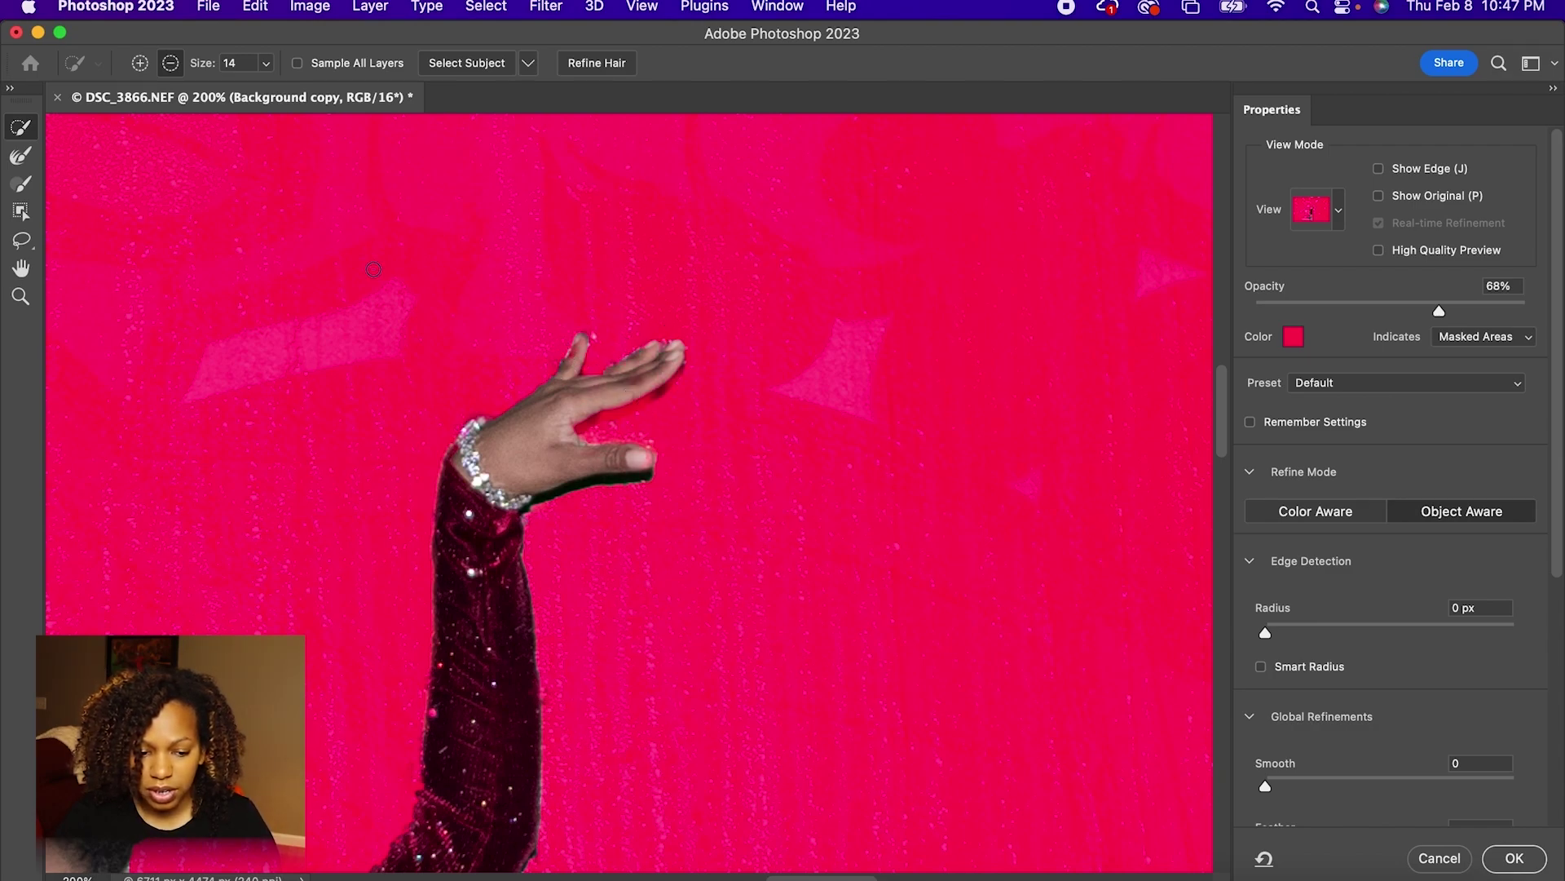
Add the lower edge of the raised hand's extended fingers to the selection and subtract the background above the fingertips
click(140, 63)
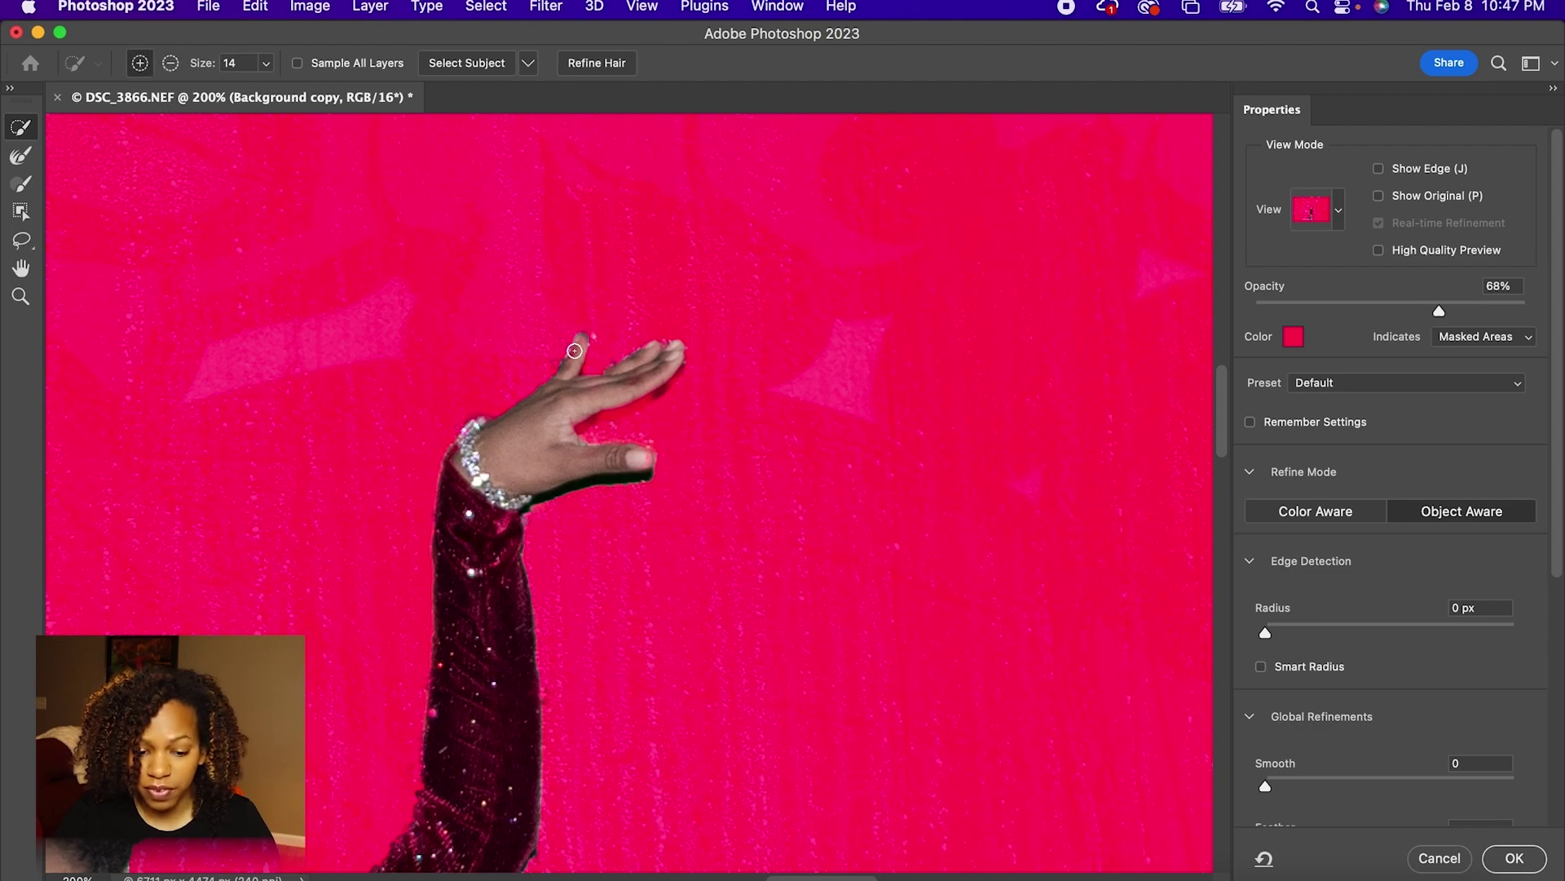
drag(628, 402, 675, 364)
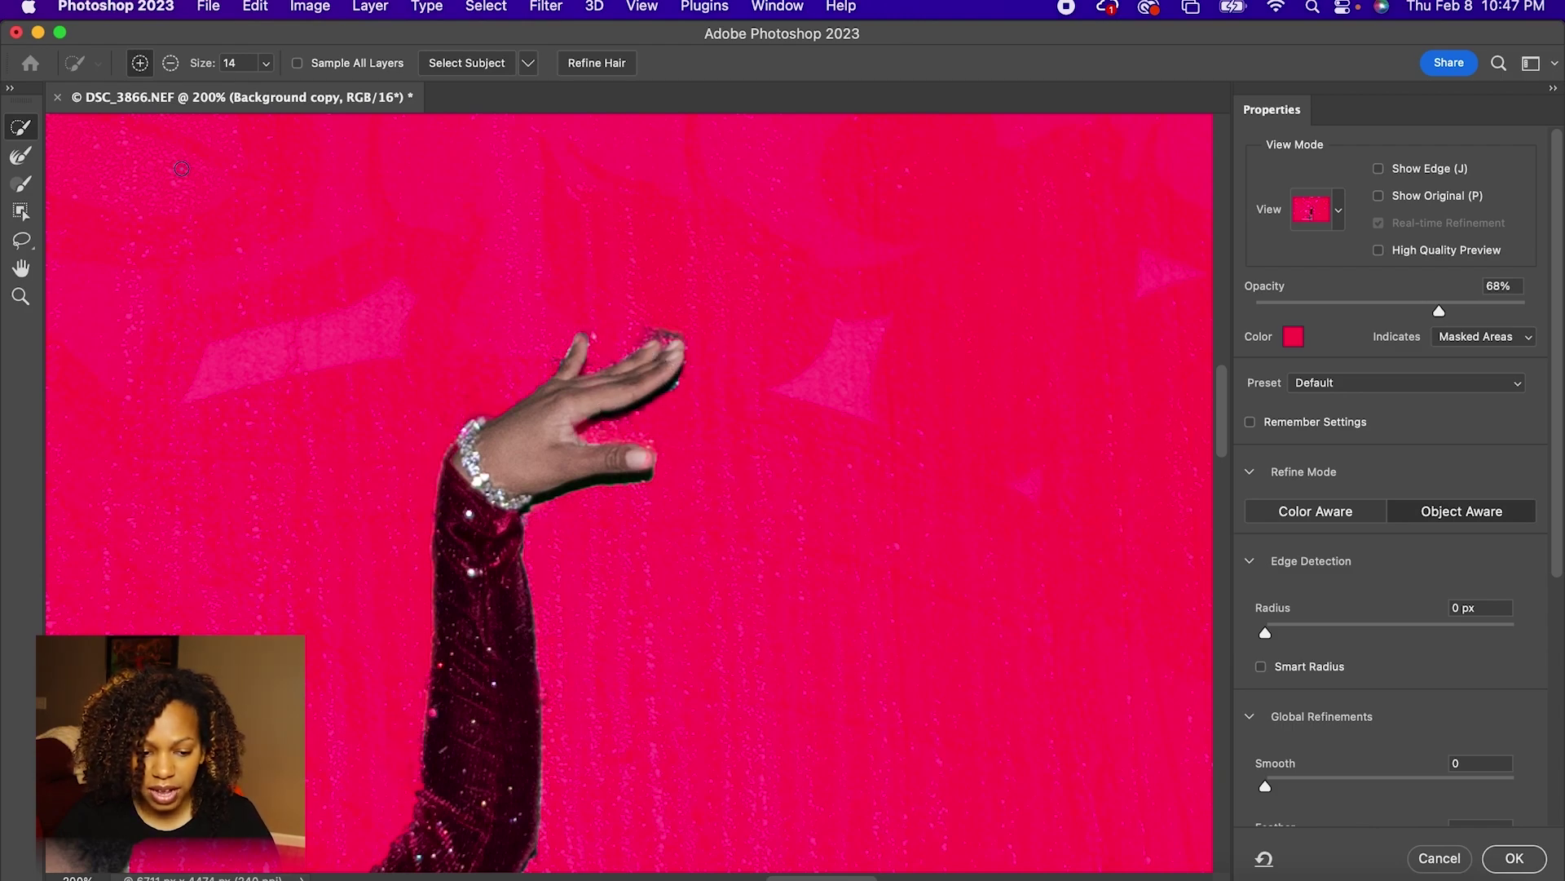
click(170, 63)
drag(597, 302, 664, 332)
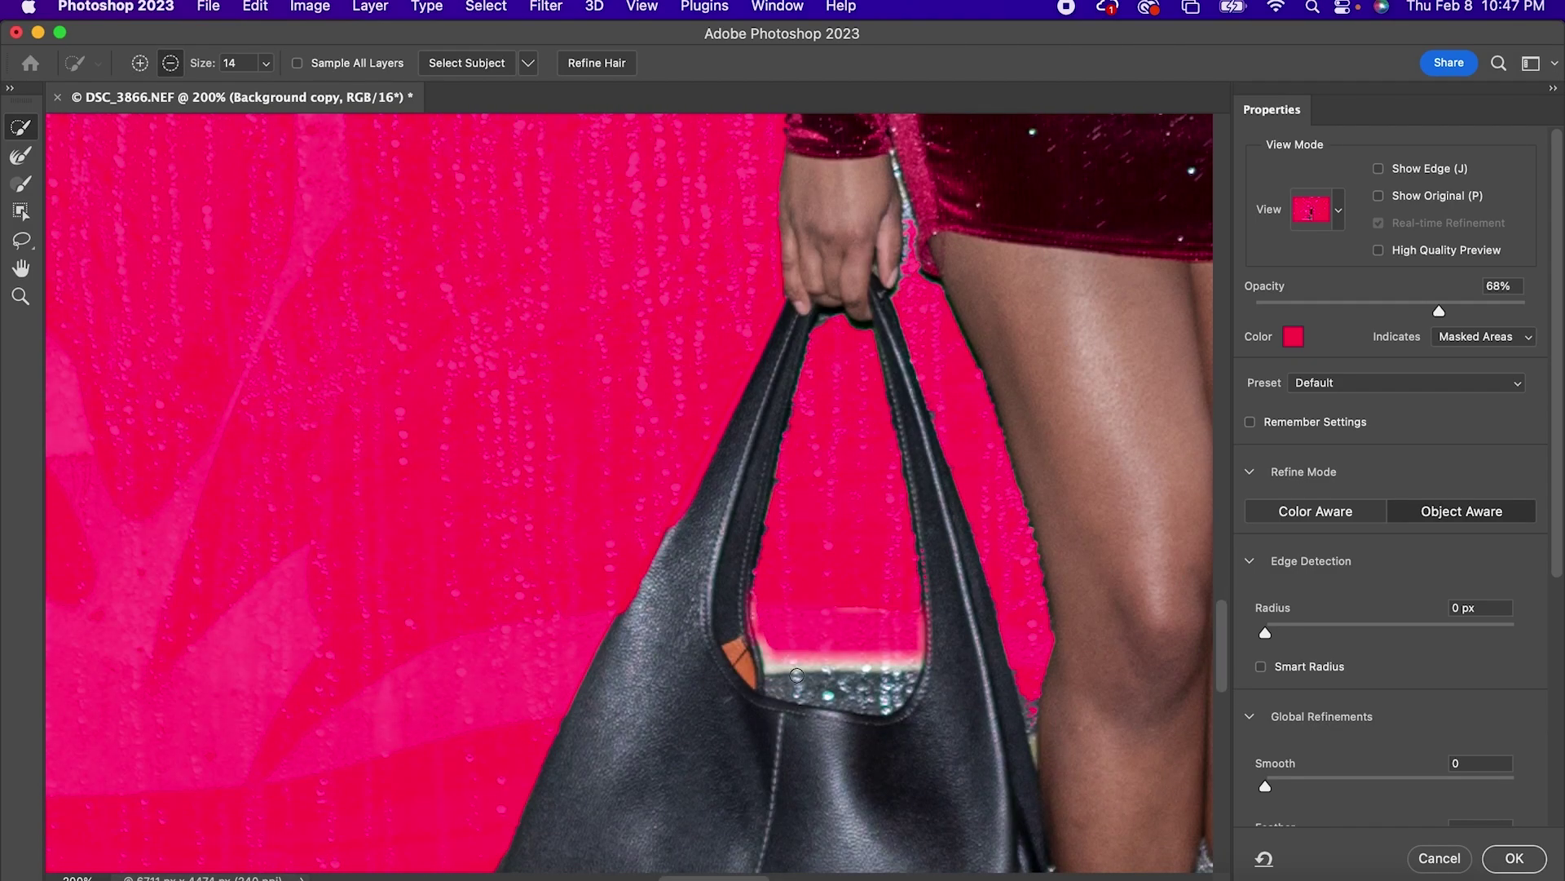
Subtract the background inside the handbag's handle opening and along the bag's outer edge from the selection
mouse_move(840, 620)
mouse_down()
mouse_move(769, 653)
mouse_move(905, 653)
mouse_up()
mouse_move(619, 563)
mouse_down()
mouse_move(595, 552)
mouse_move(604, 570)
mouse_up()
scroll(964, 492, up, 2)
scroll(1025, 707, down, 5)
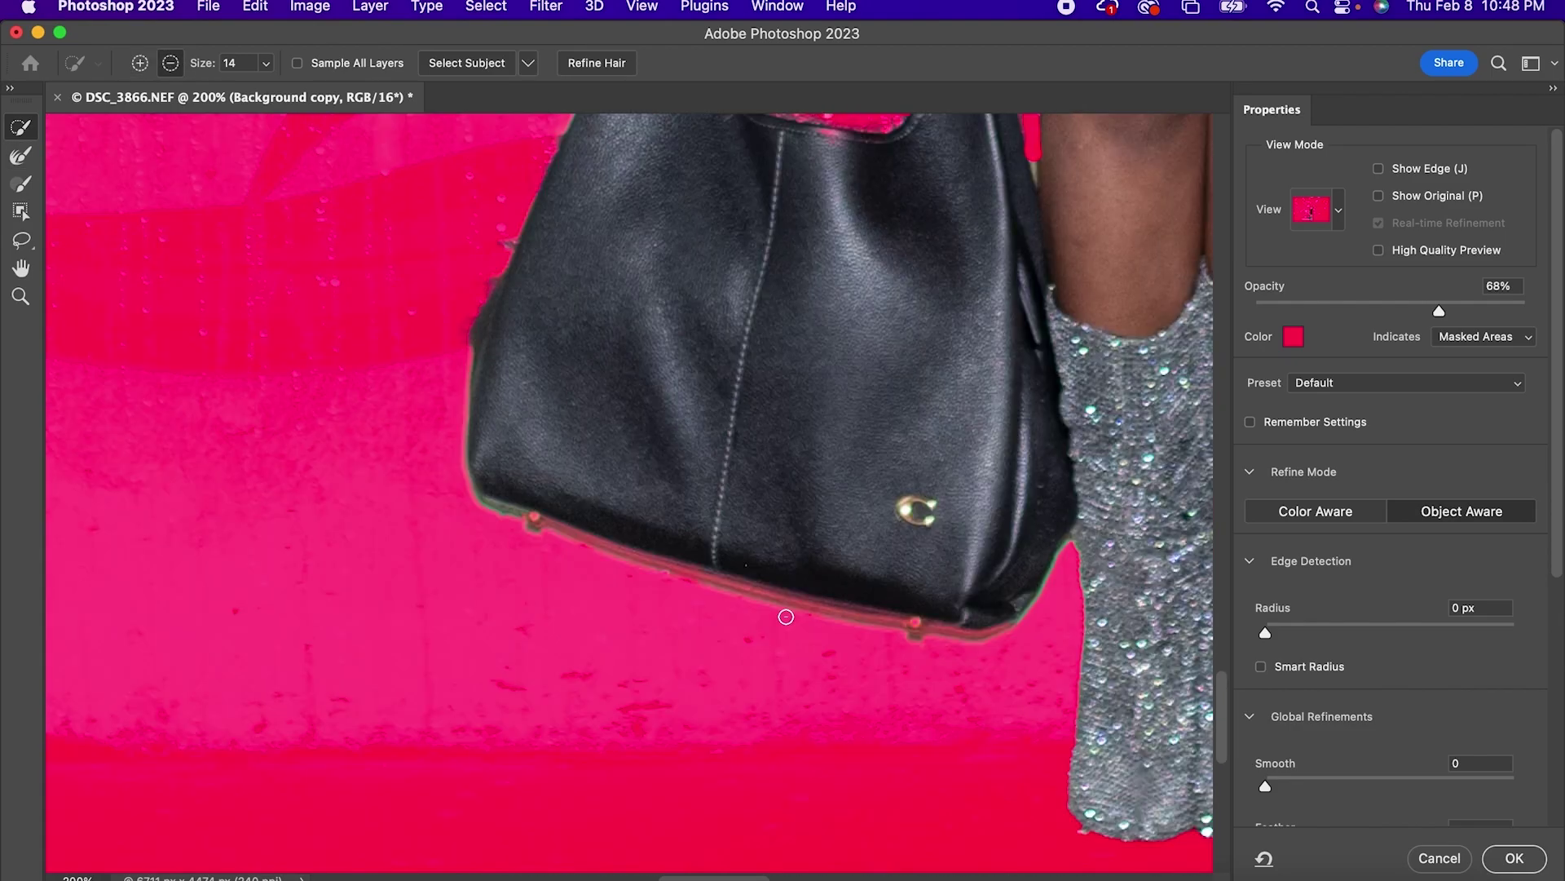
Reduce the brush size to 3 and subtract the narrow background strip between the bag-holding hand and the dress
scroll(839, 601, right, 7)
scroll(674, 199, up, 3)
scroll(530, 423, up, 8)
key([)
key([)
key([)
key([)
key([)
key([)
key([)
key([)
drag(218, 571, 216, 620)
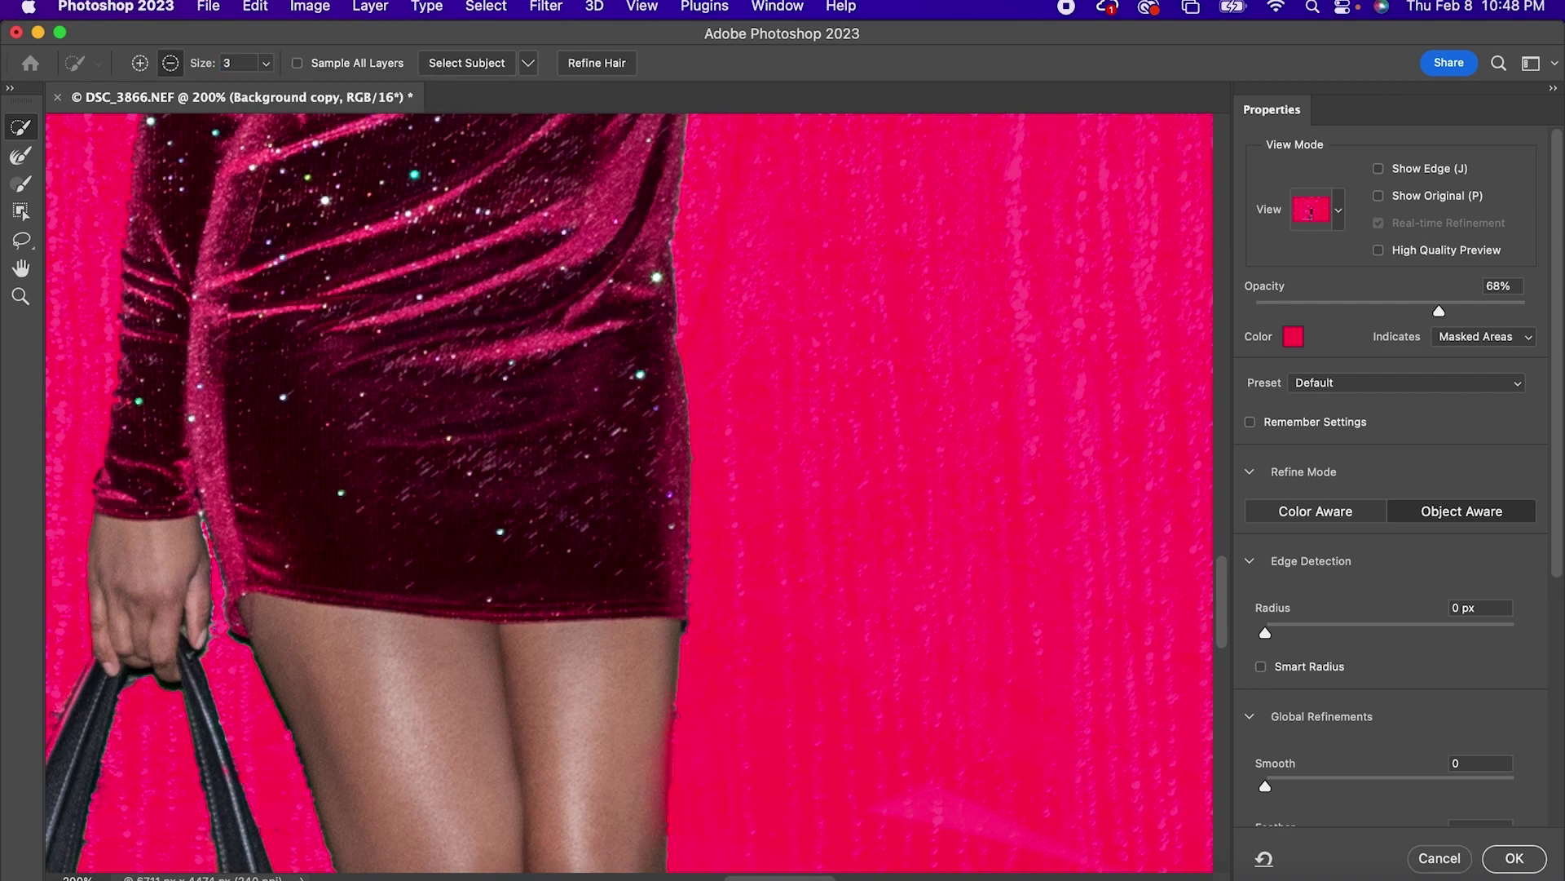
Subtract the background gap between the lowered arm and the dress's waist from the selection with the size 3 brush
scroll(225, 618, up, 1)
scroll(295, 481, up, 8)
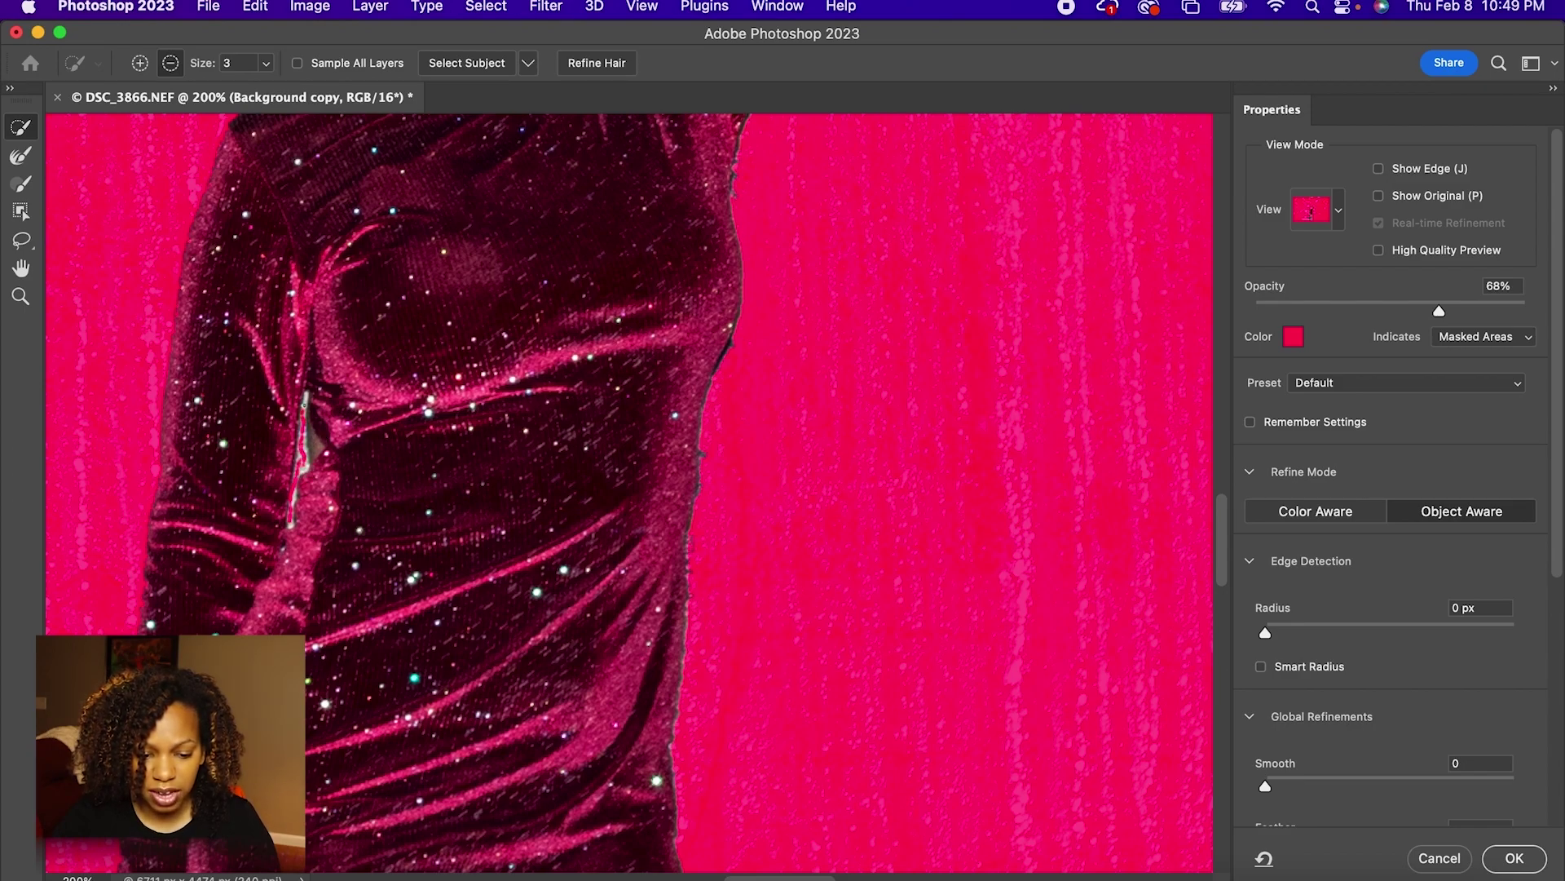
drag(310, 437, 304, 451)
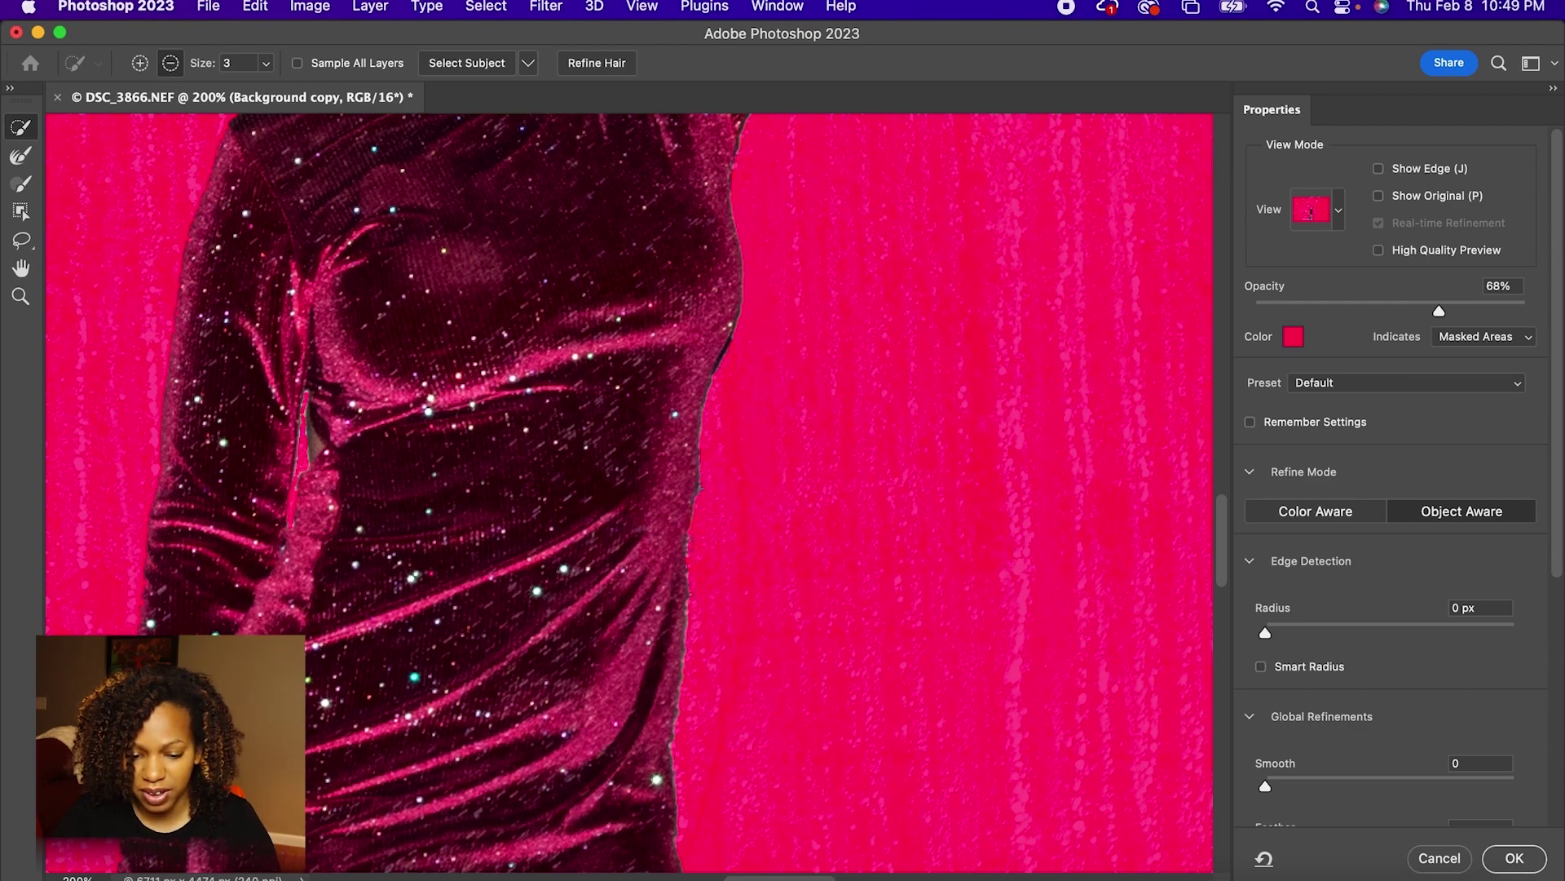
Examine the selection edges along the legs, dress, head and raised arm for leftover background or missing areas
scroll(746, 576, down, 10)
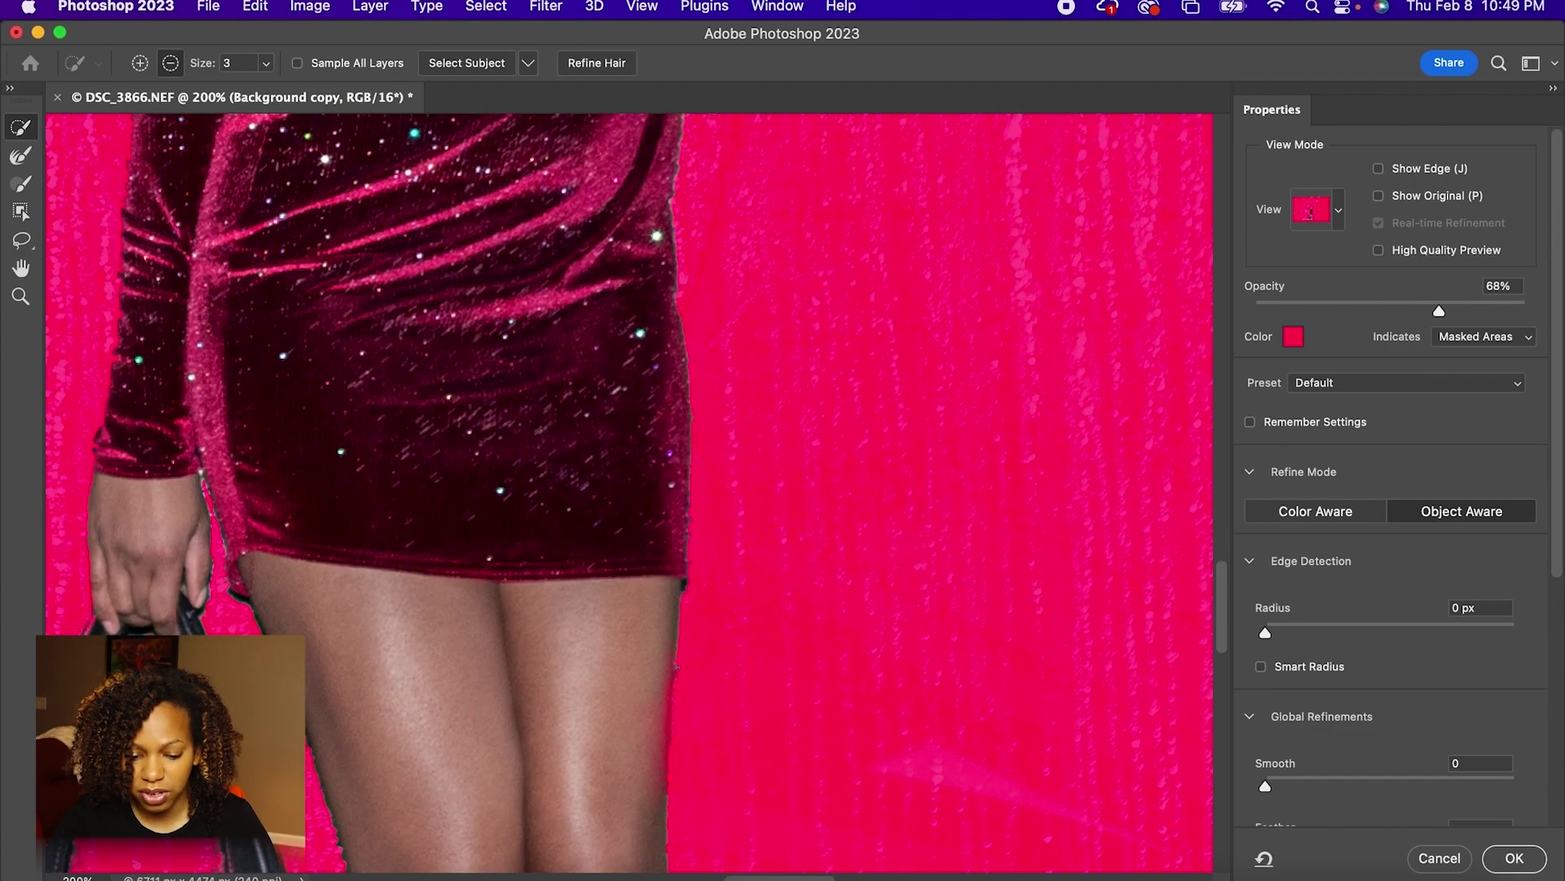
scroll(706, 682, up, 12)
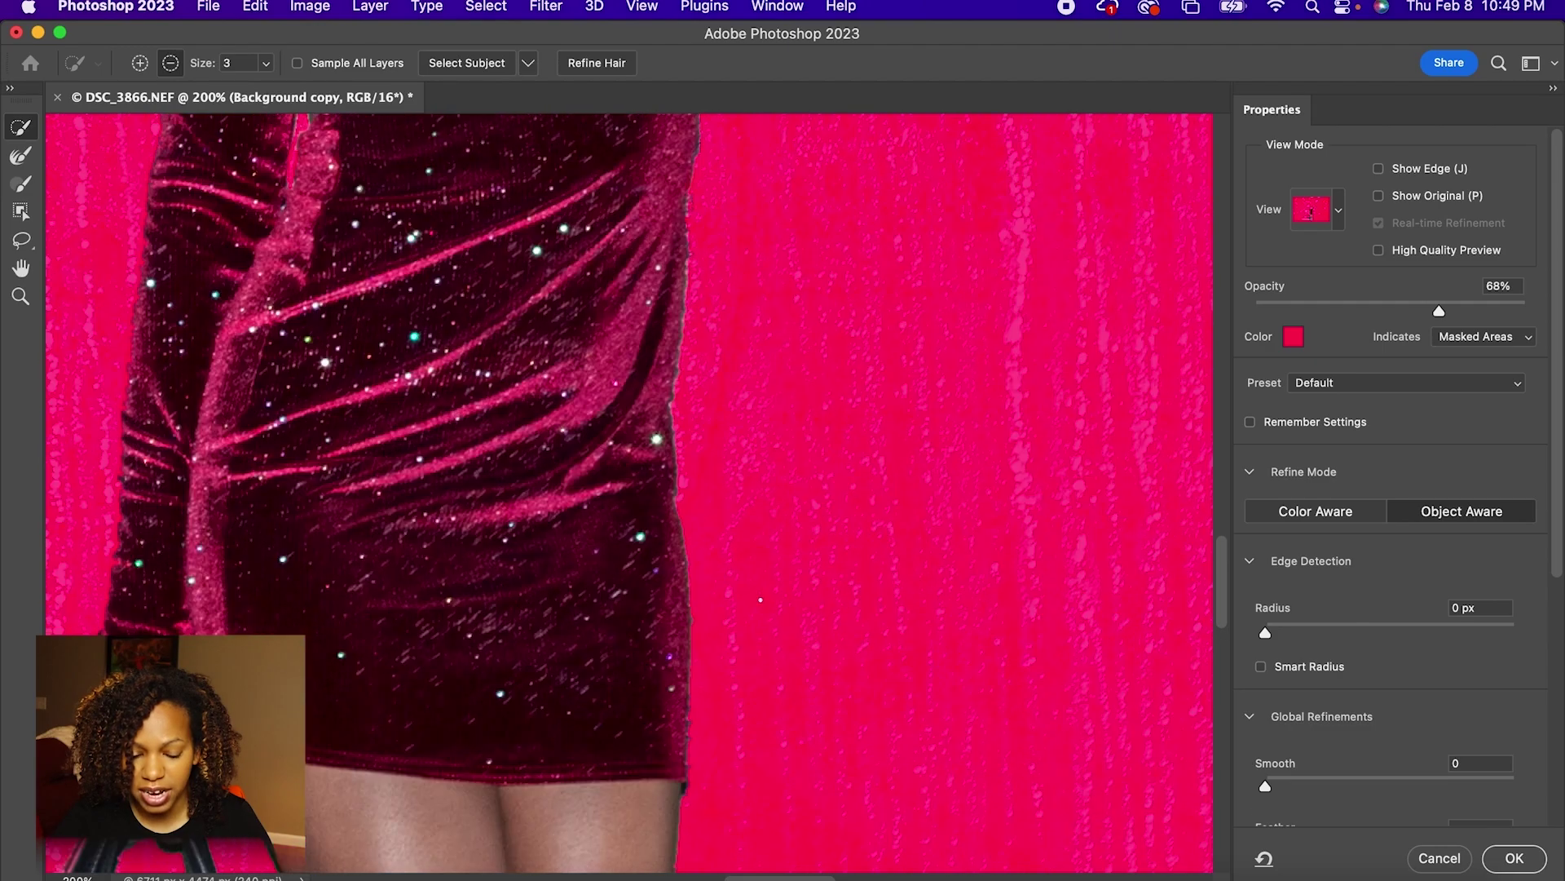
scroll(761, 591, up, 6)
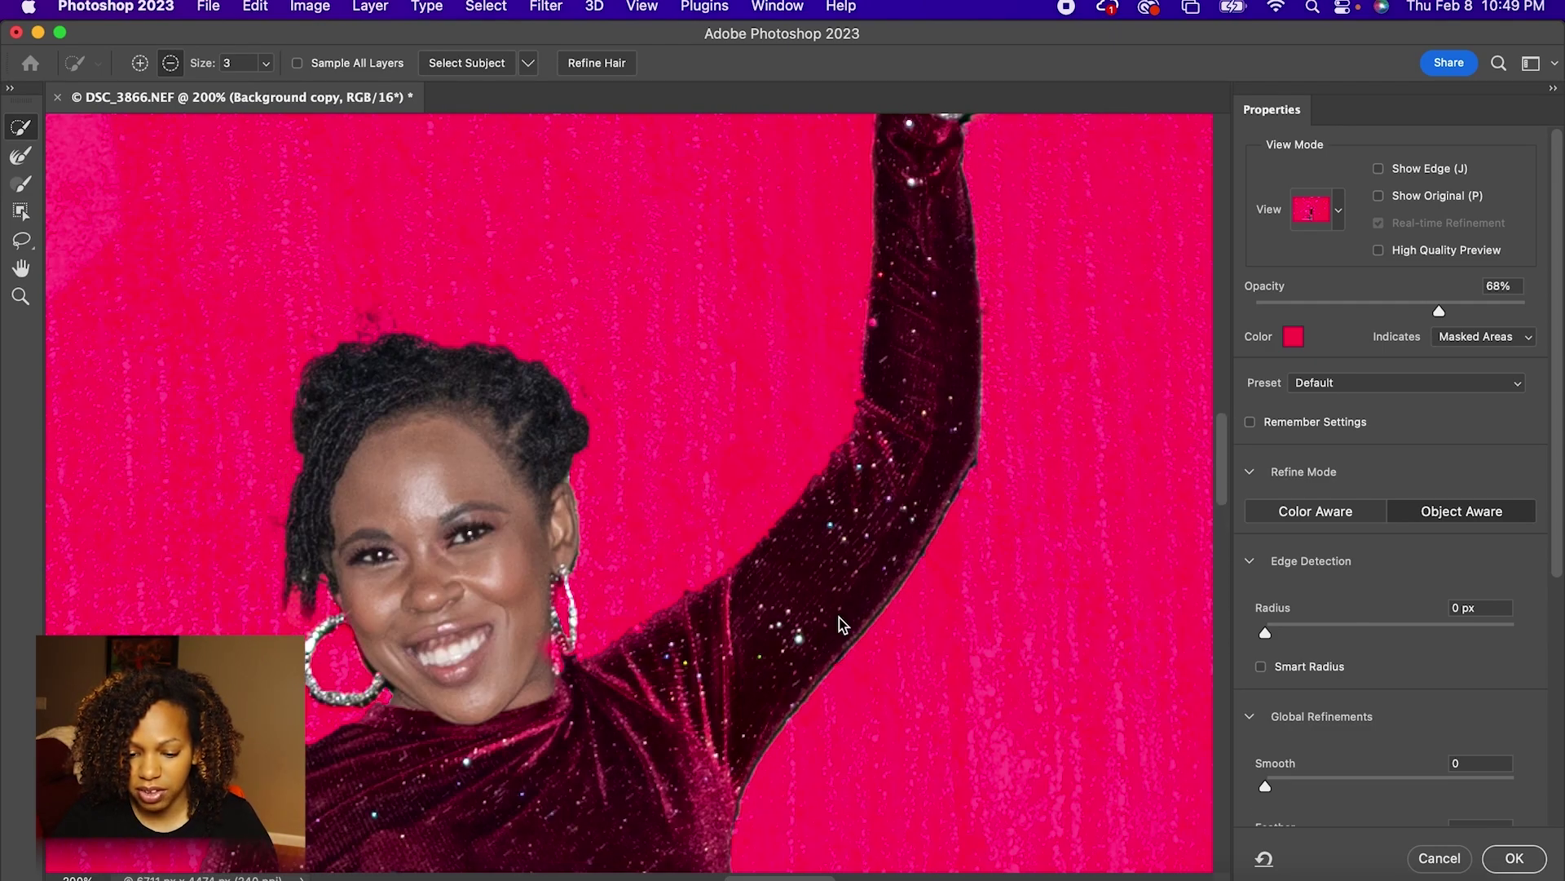
scroll(636, 489, up, 4)
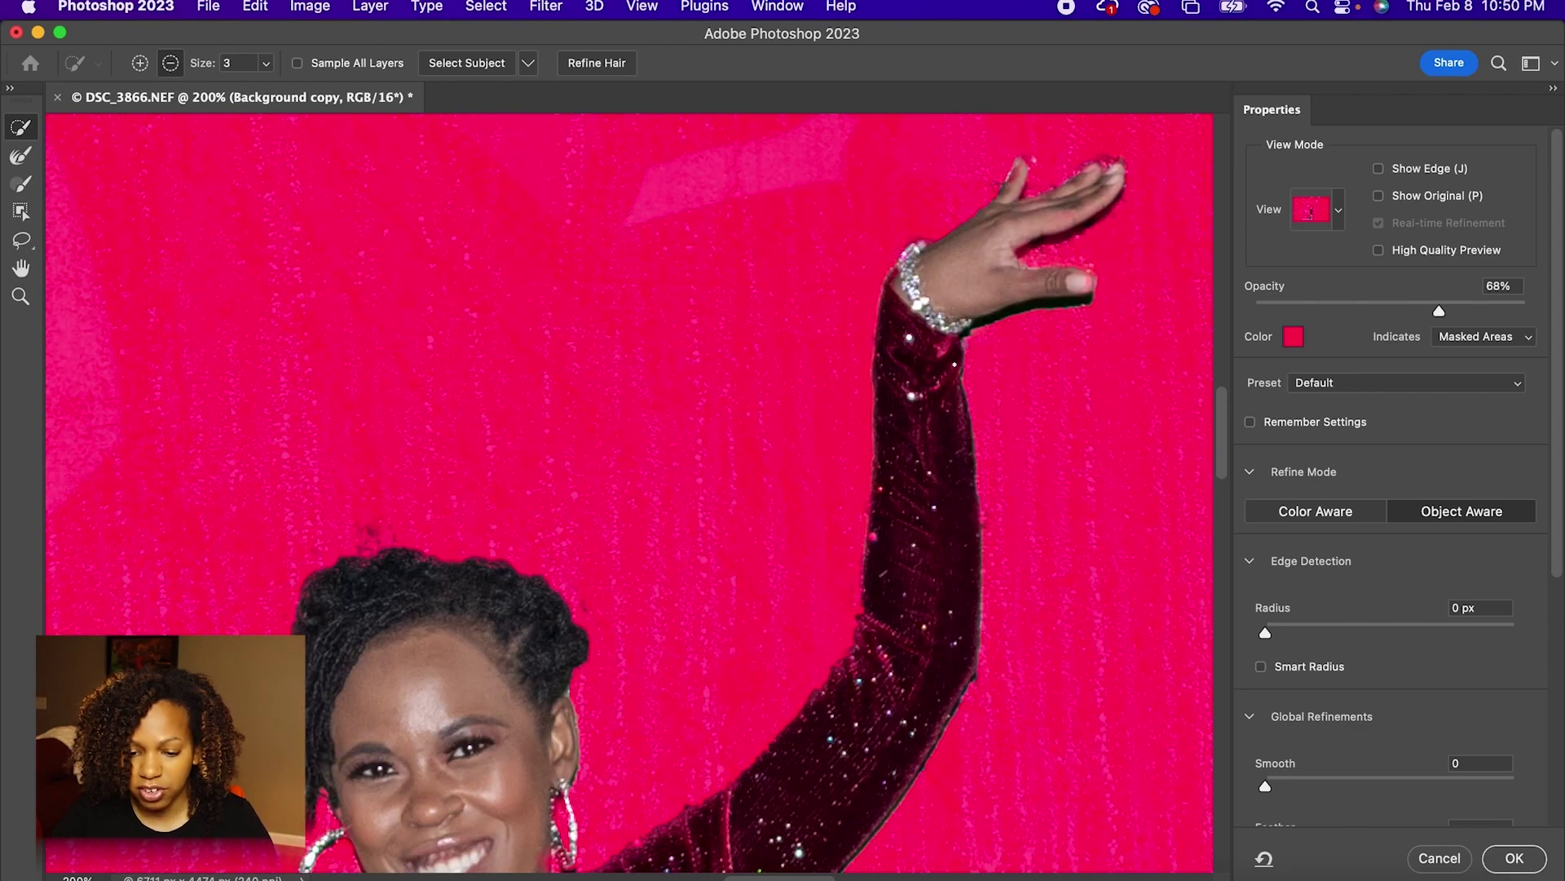
scroll(636, 489, down, 4)
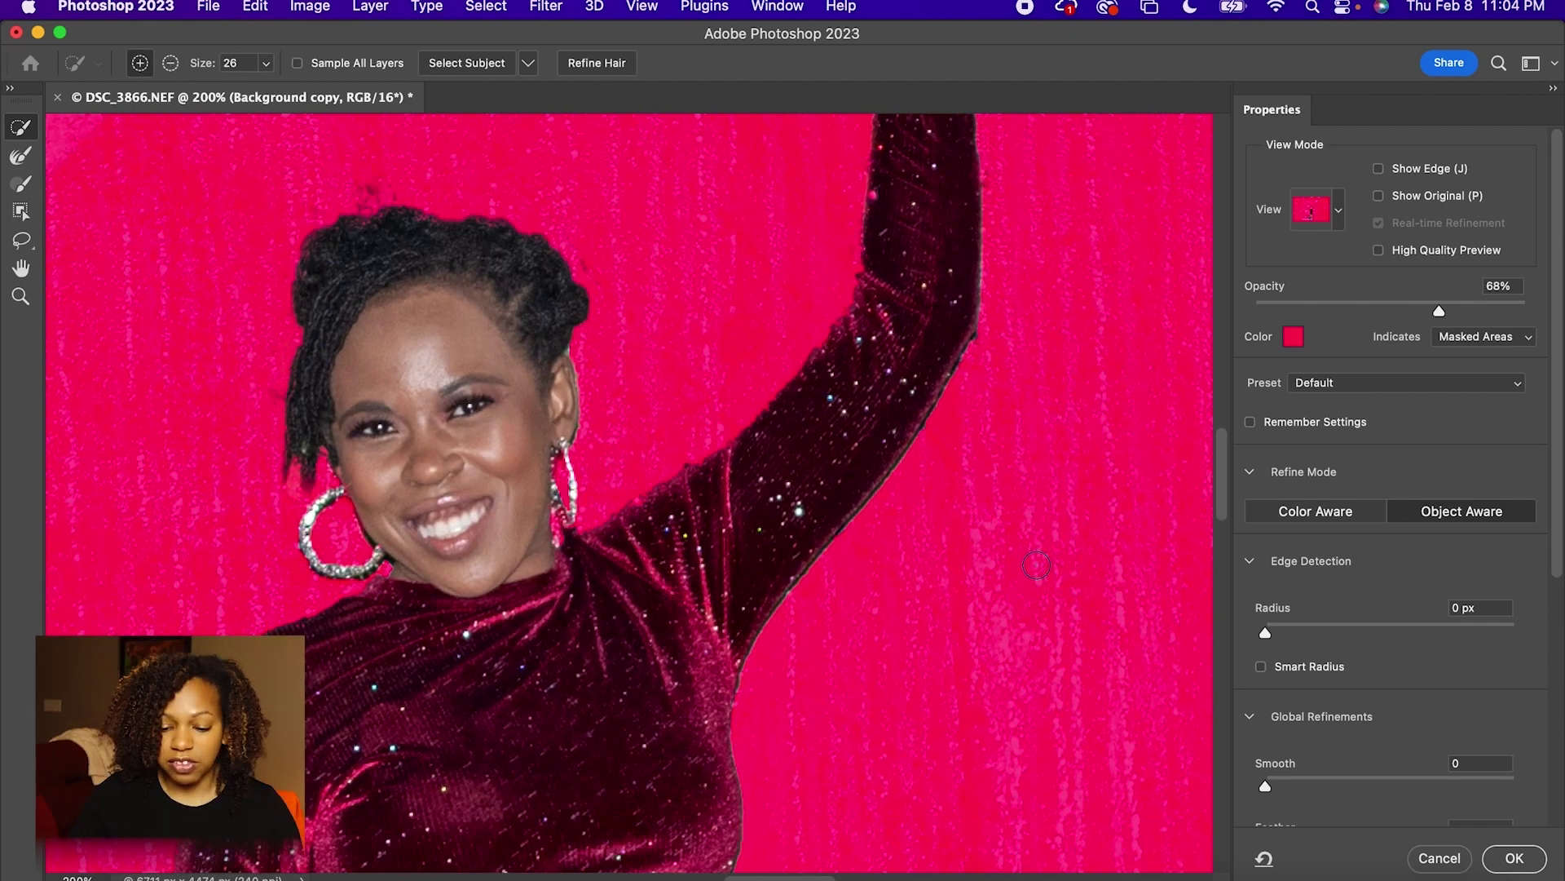
scroll(1036, 562, up, 9)
scroll(1036, 560, down, 7)
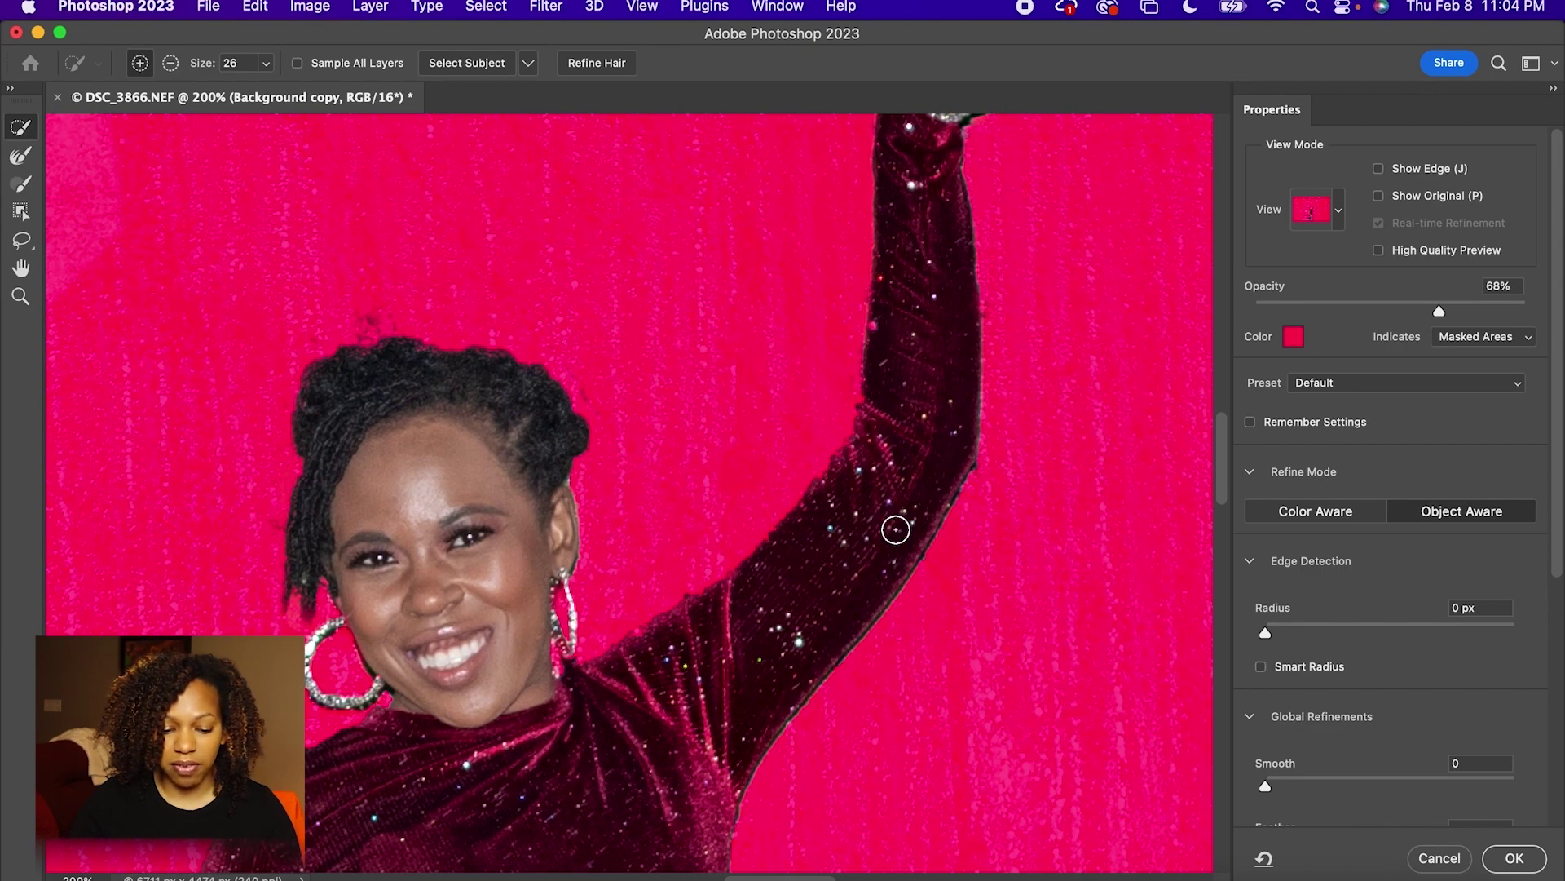
scroll(644, 569, down, 15)
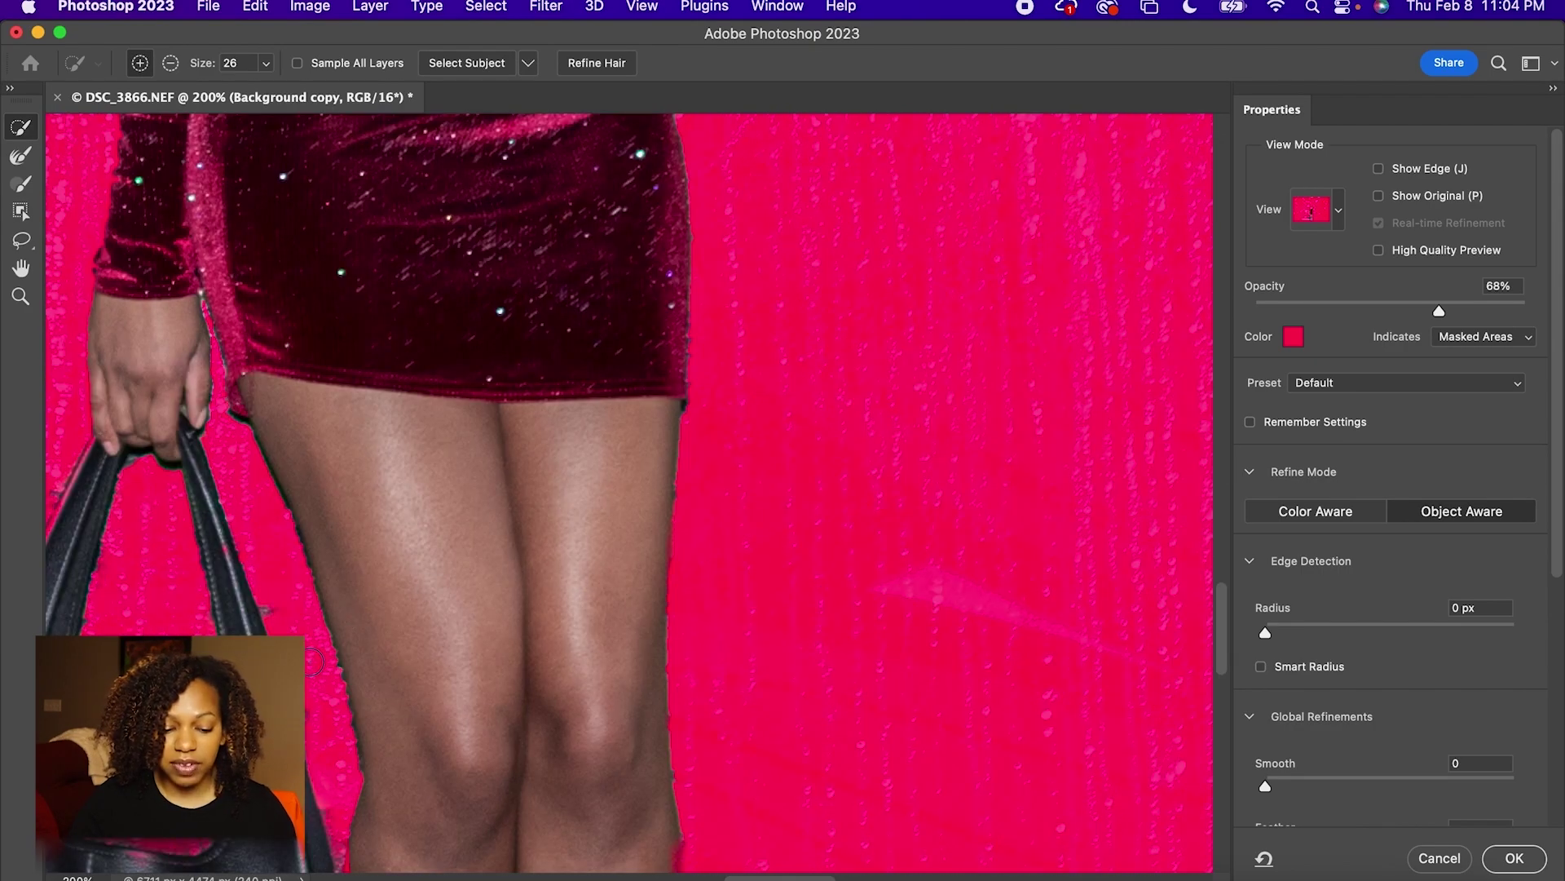
Try adding and subtracting the area between the handbag strap and the leg with the size 26 brush, undoing the last stroke
drag(338, 677, 332, 657)
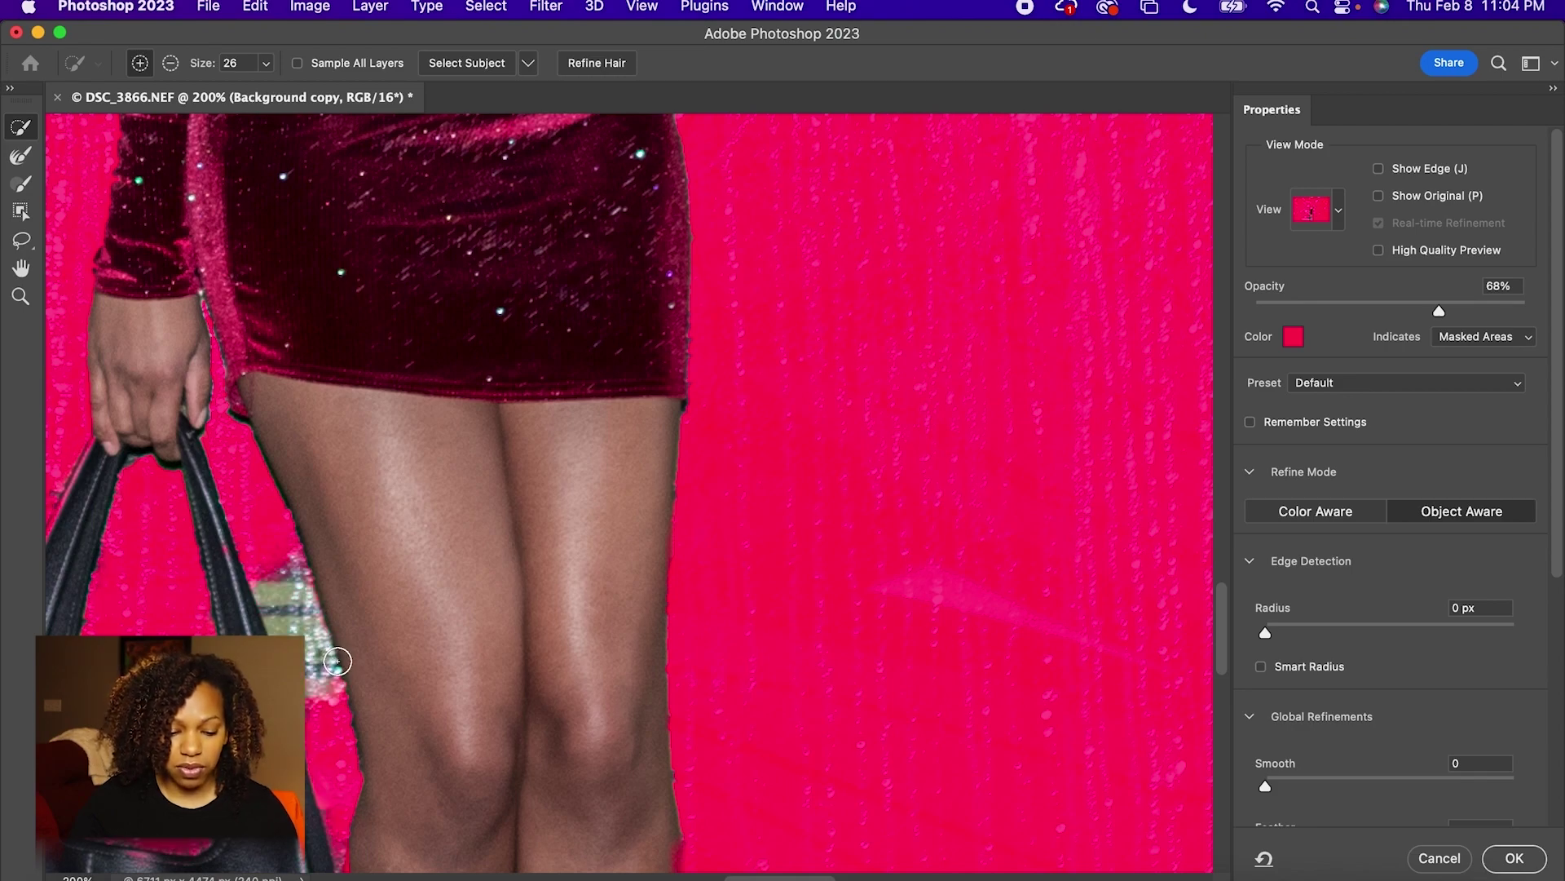
click(171, 62)
drag(268, 610, 214, 512)
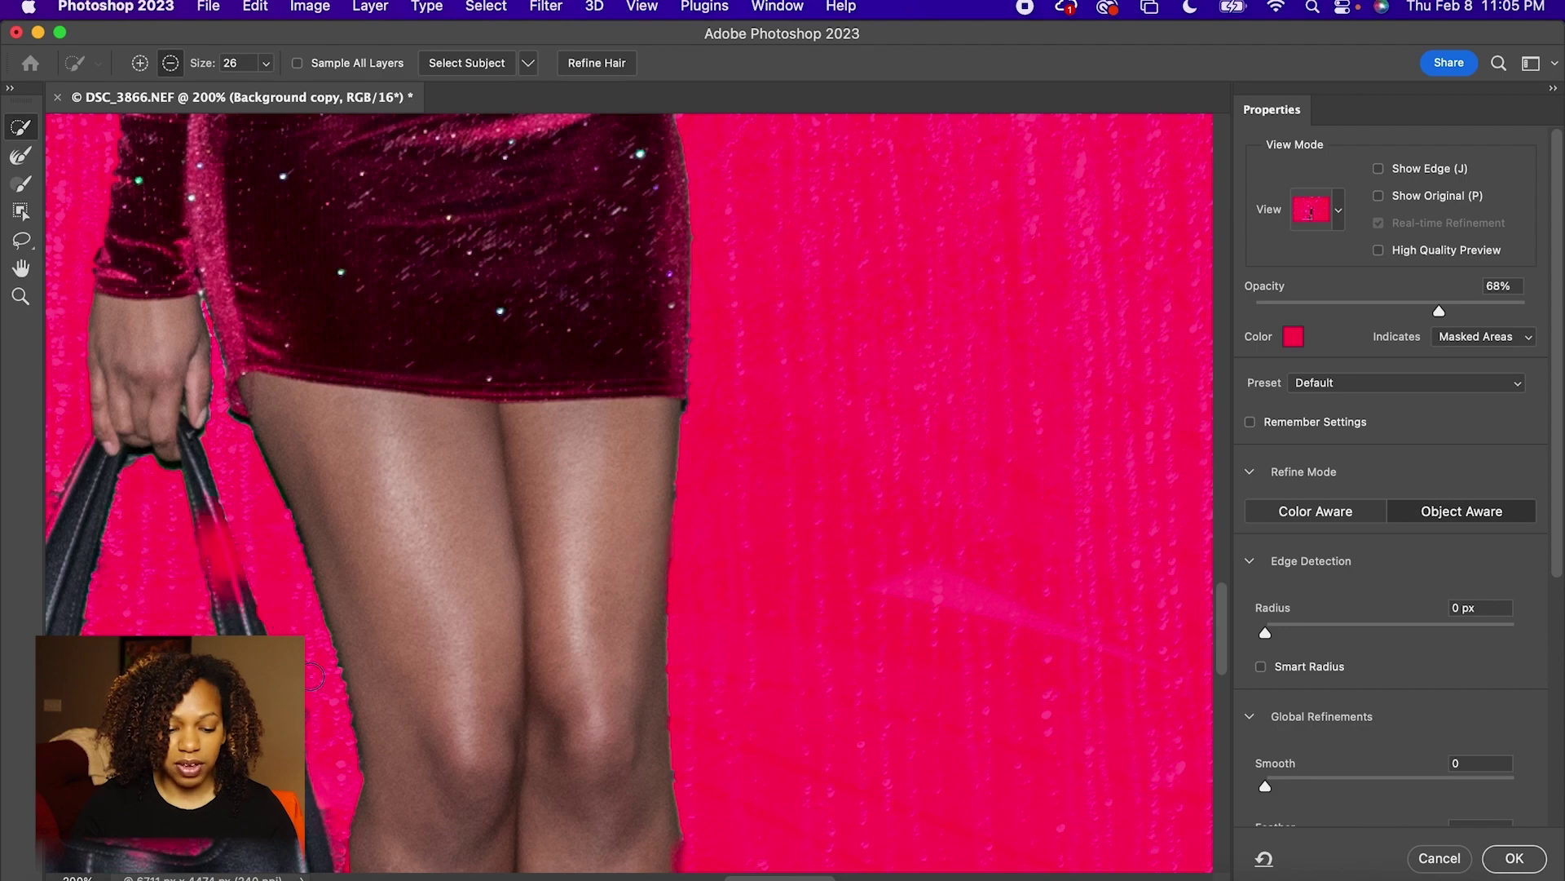
key(super+z)
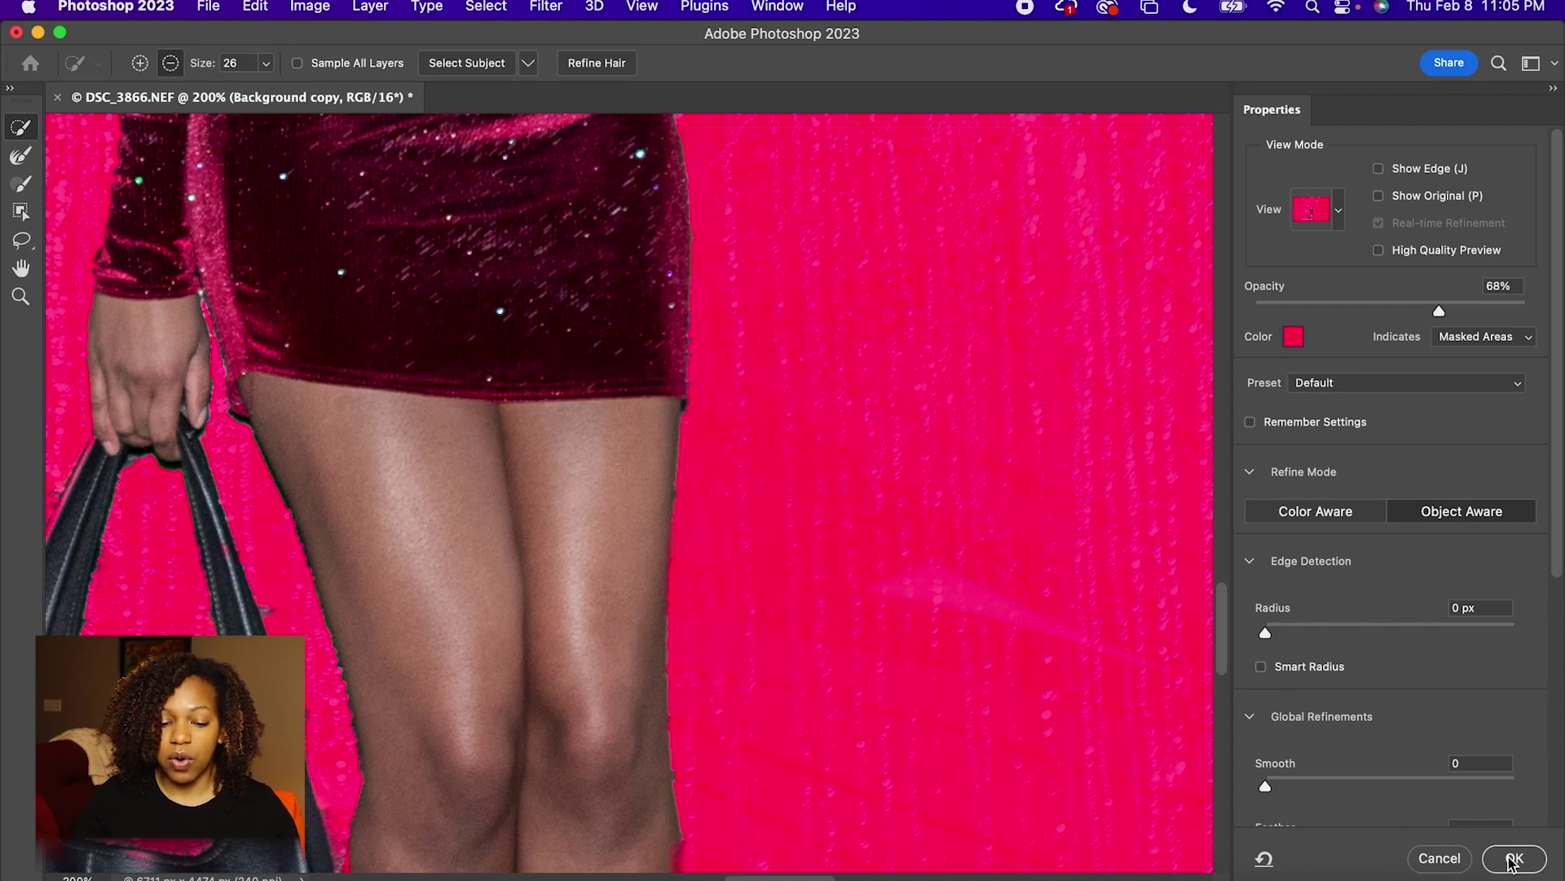
Apply the Select and Mask refinements to the selection of the woman
scroll(842, 614, up, 5)
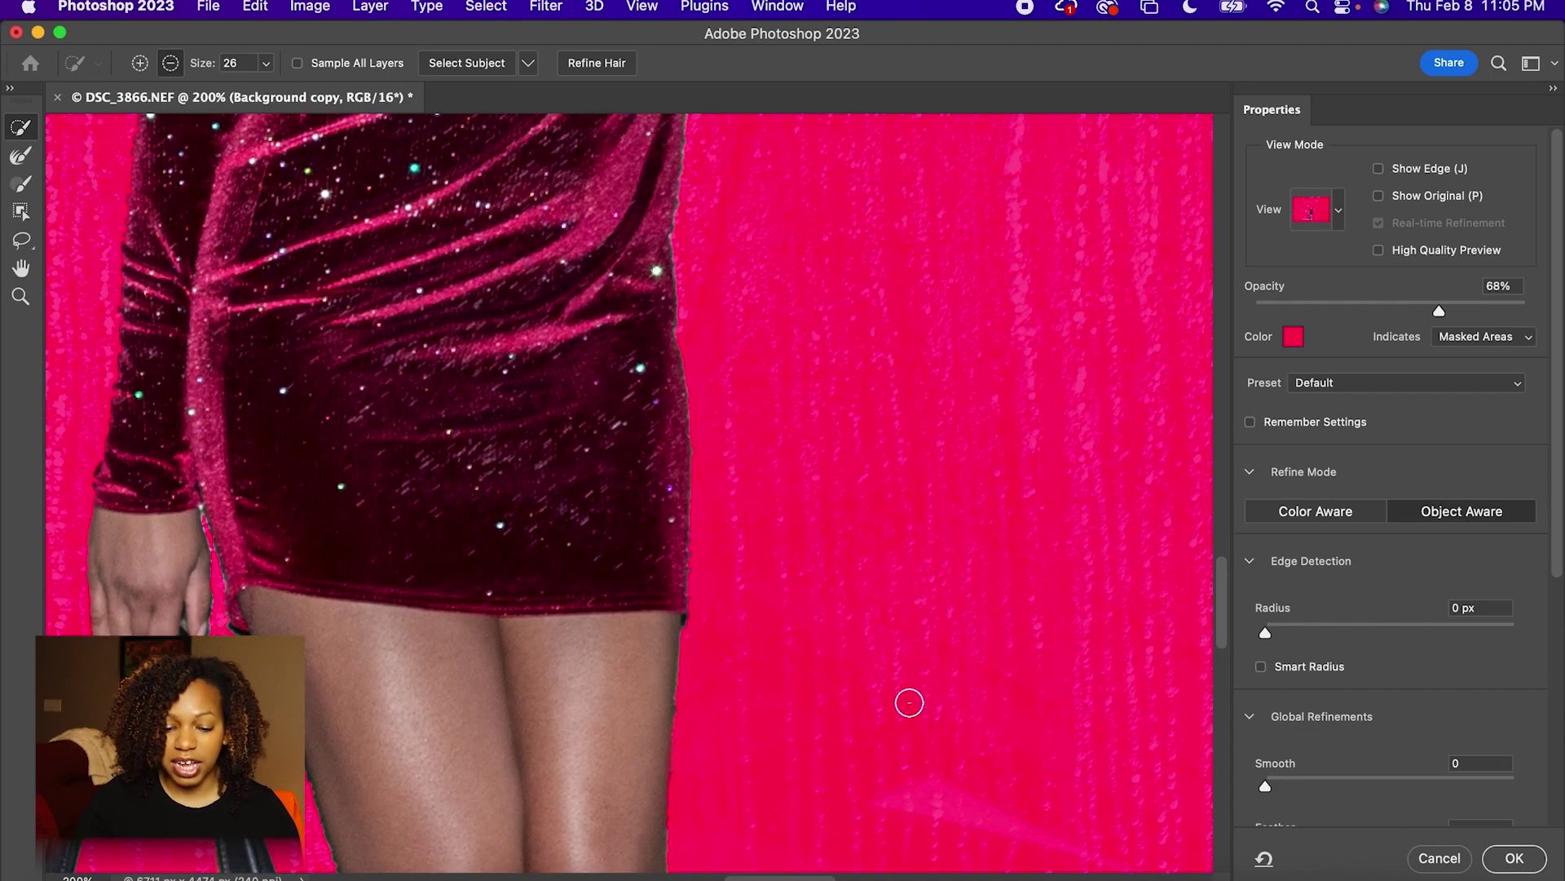
click(1503, 862)
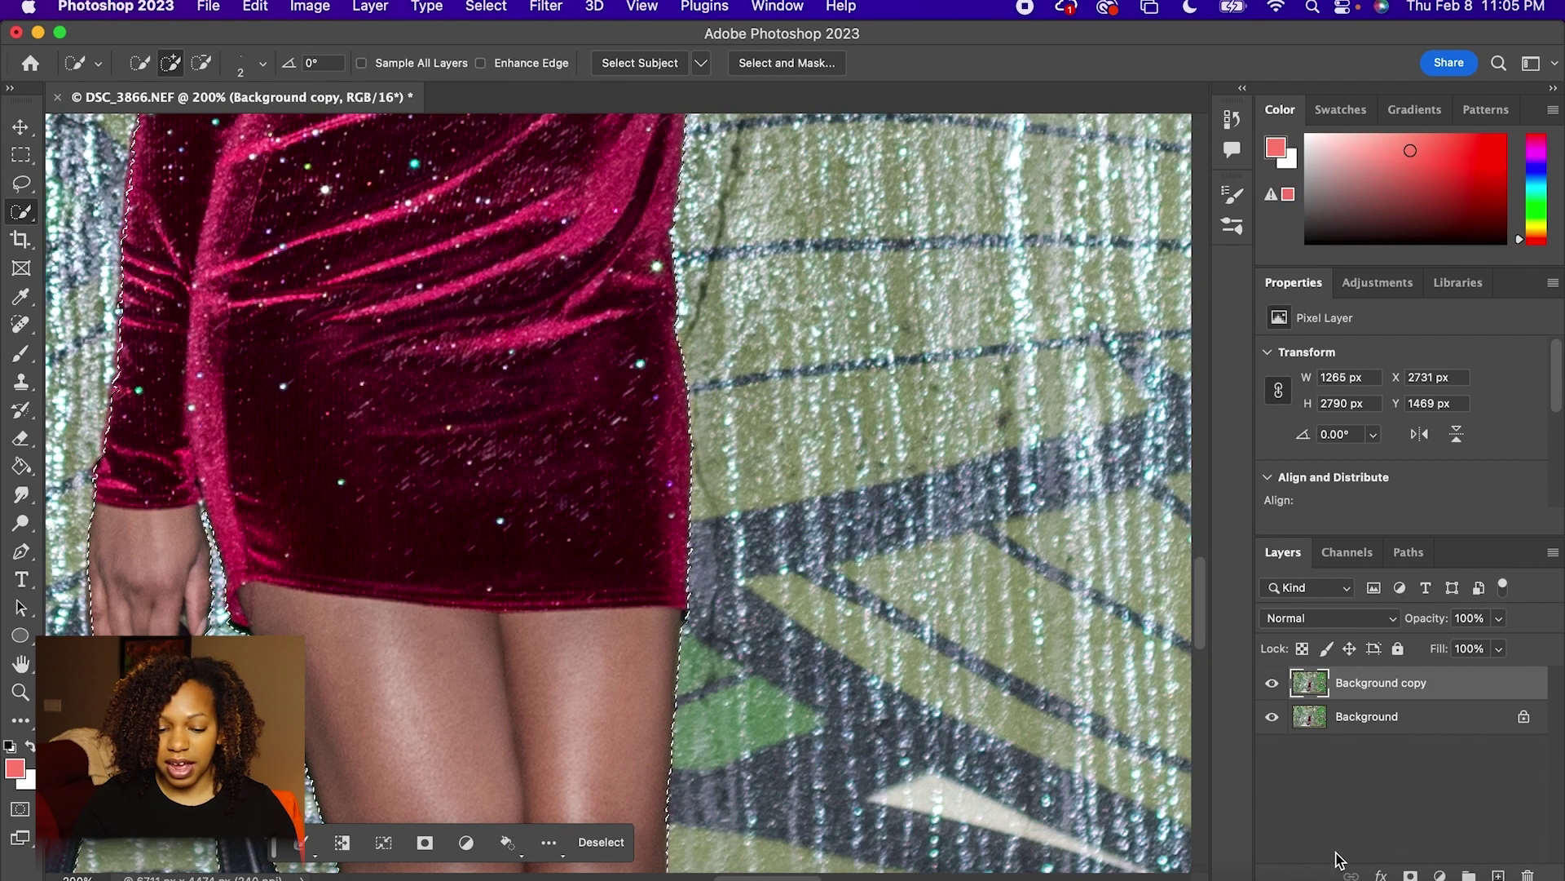
click(78, 876)
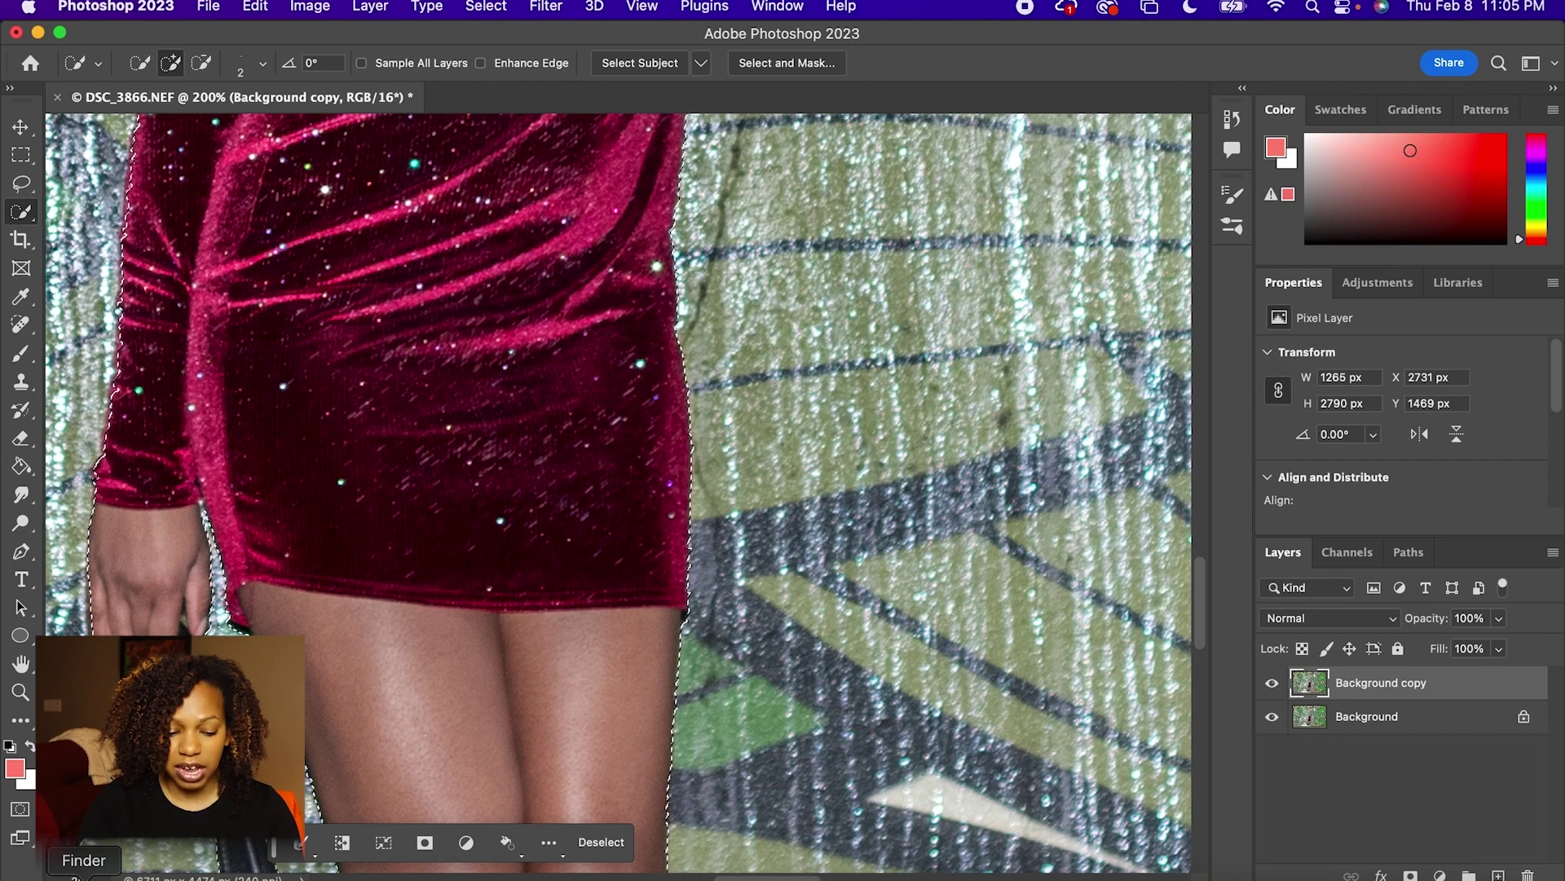
text(20)
key(Return)
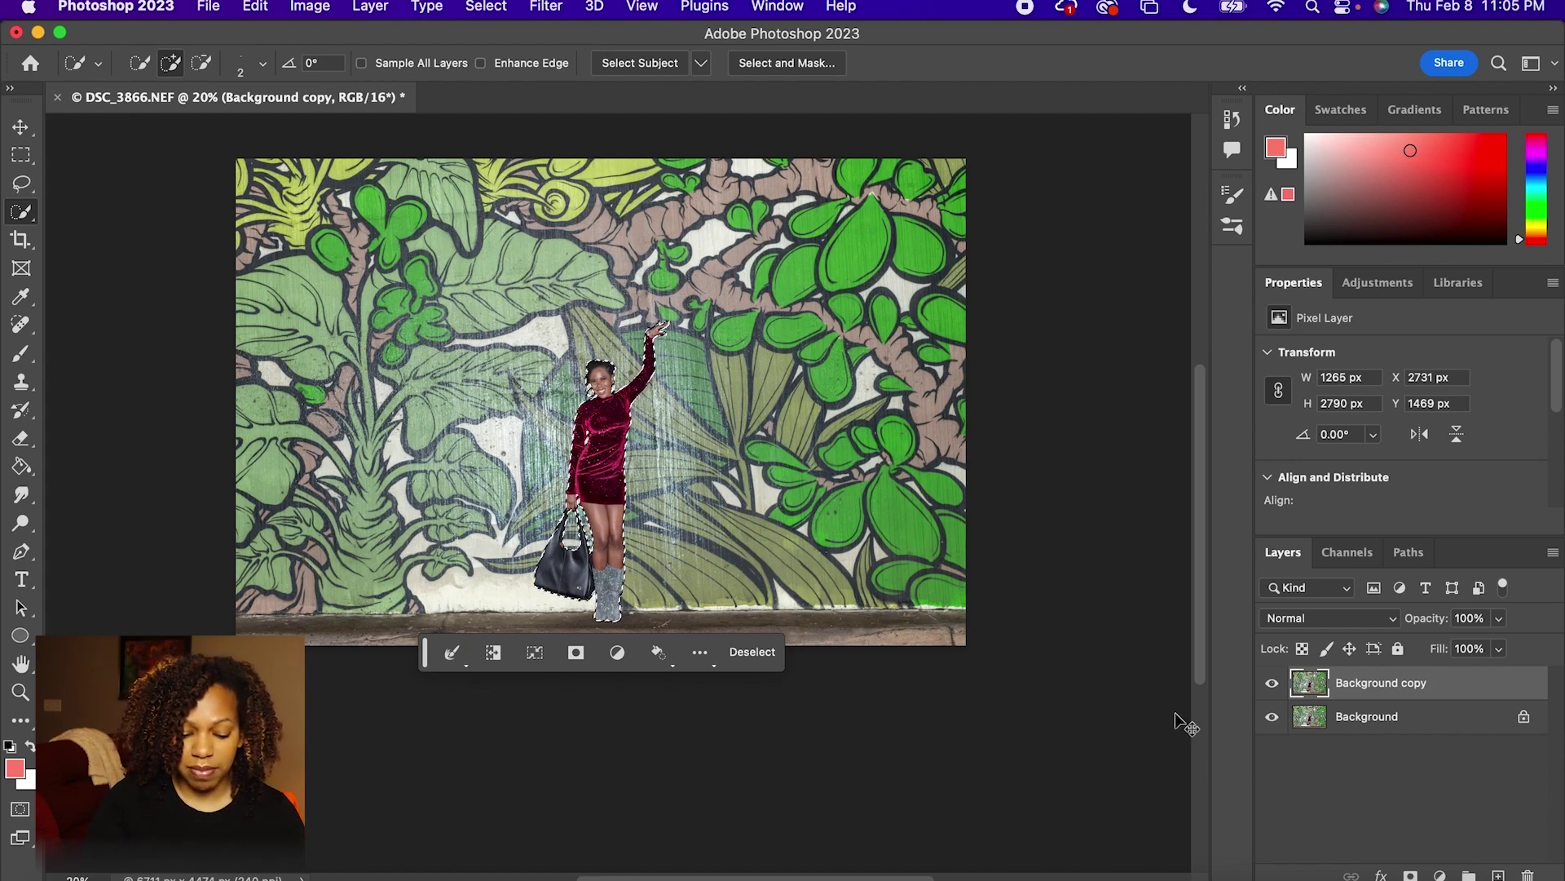
Invert the selection to delete the surroundings from the Background copy layer, and hide the Background layer
key(shift+super+i)
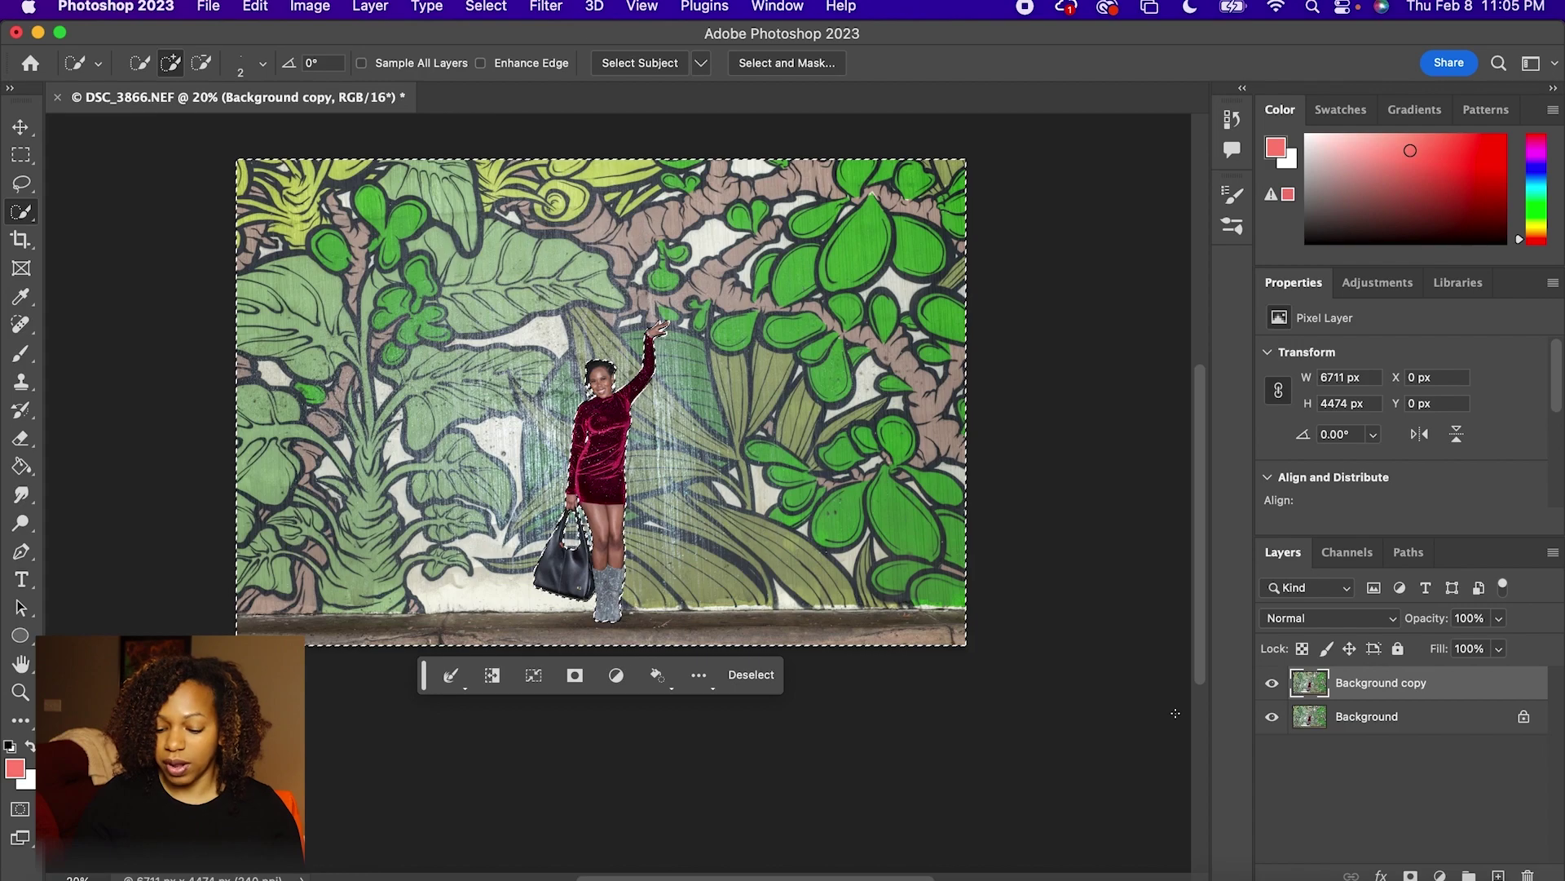
key(Delete)
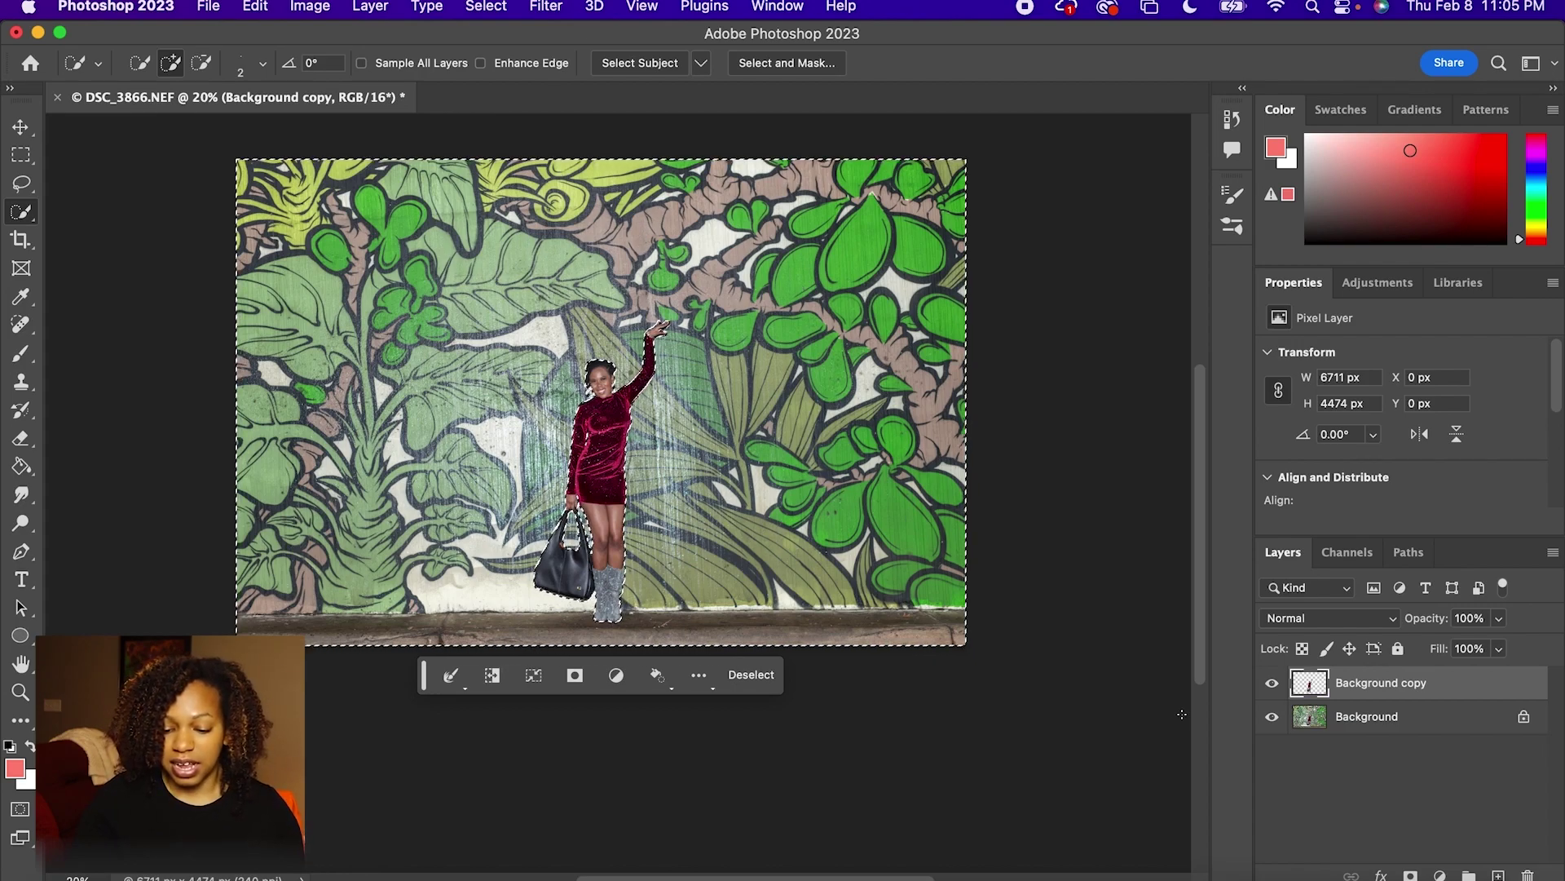
click(1271, 717)
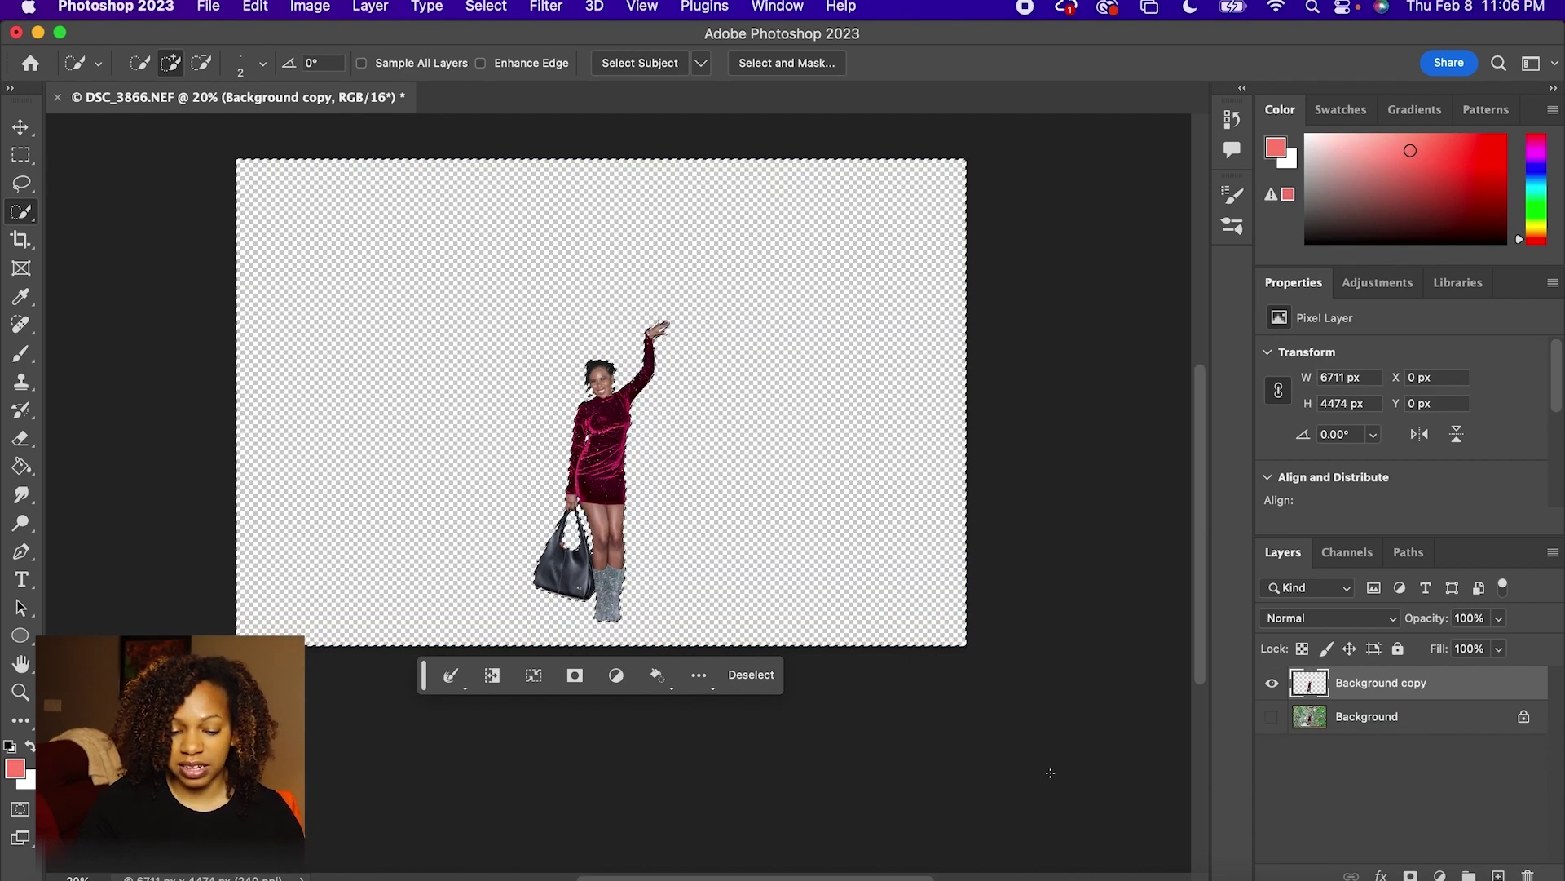
Clear the active selection around the cut-out woman on the Background copy layer
click(1272, 718)
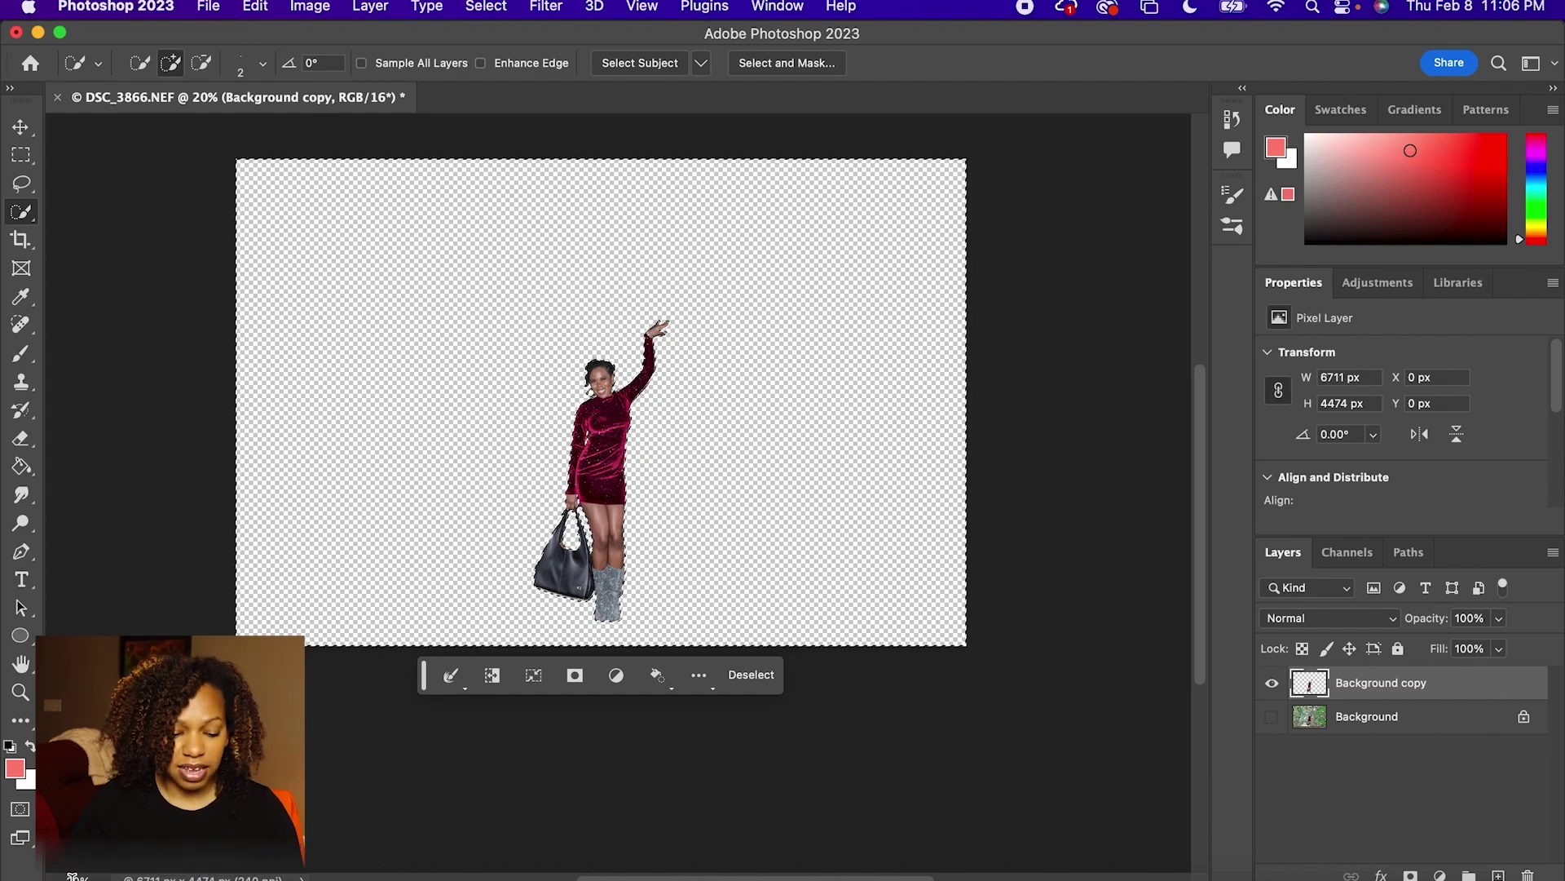
text(100)
key(Return)
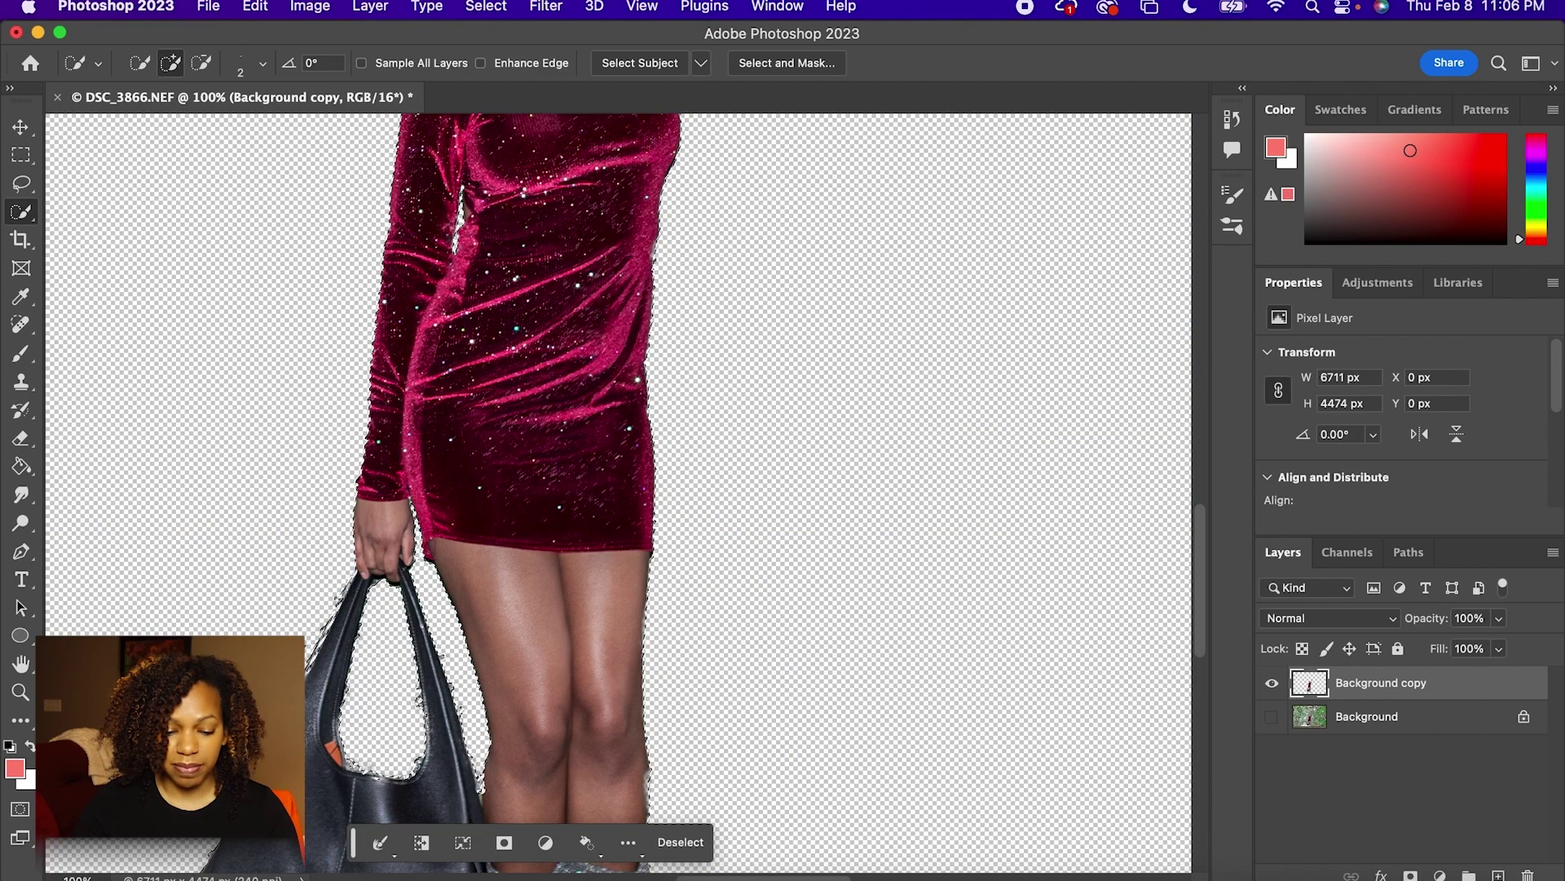
key(super+d)
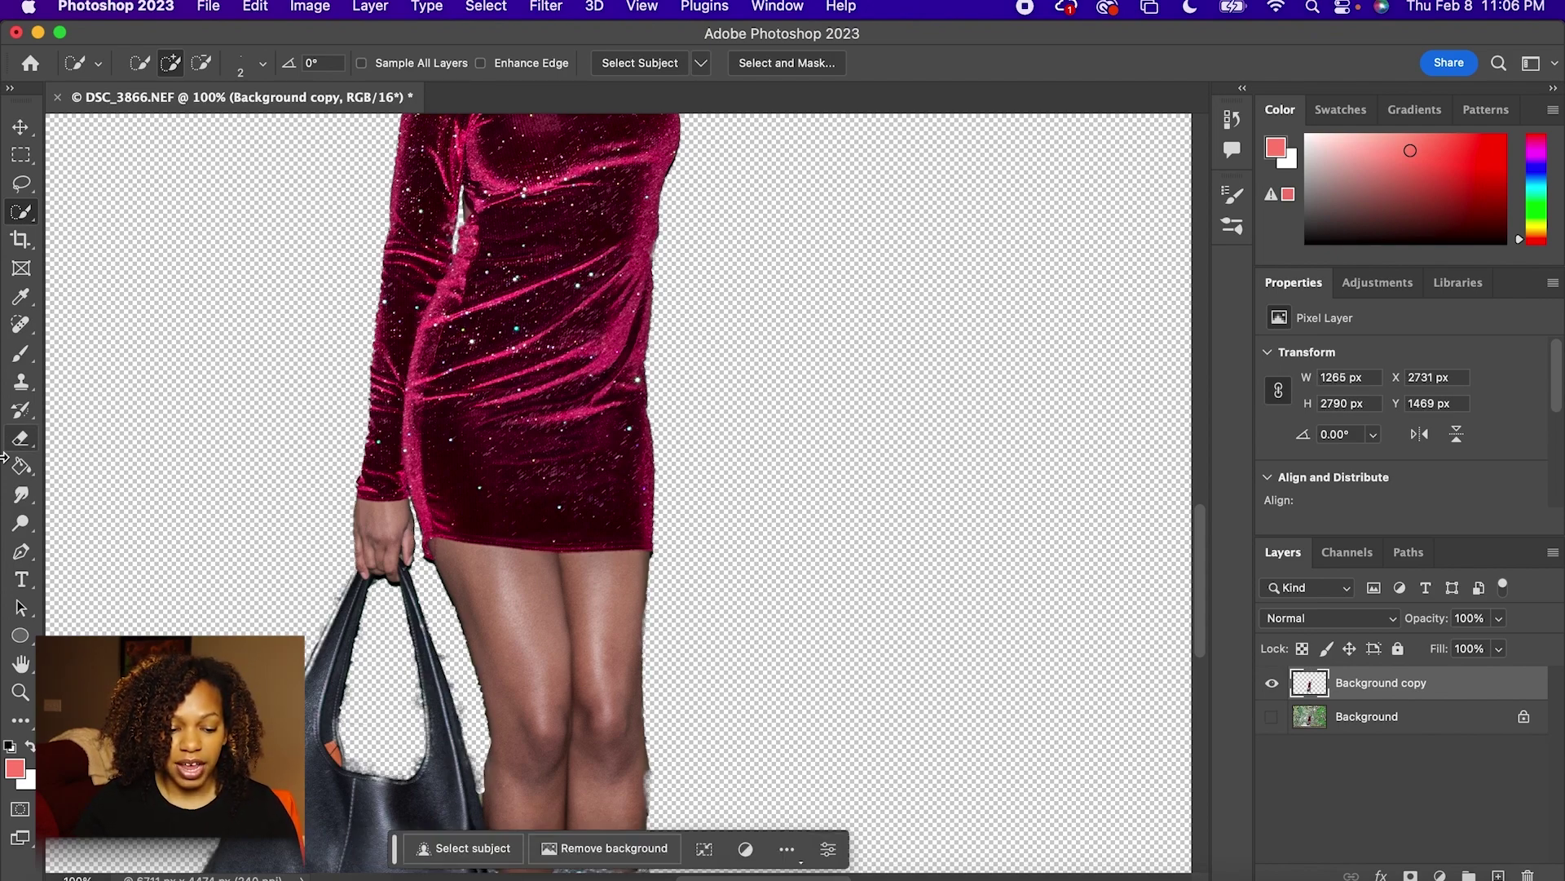
Erase the leftover background fringe around the handbag straps and legs with a 25 px Eraser
click(21, 437)
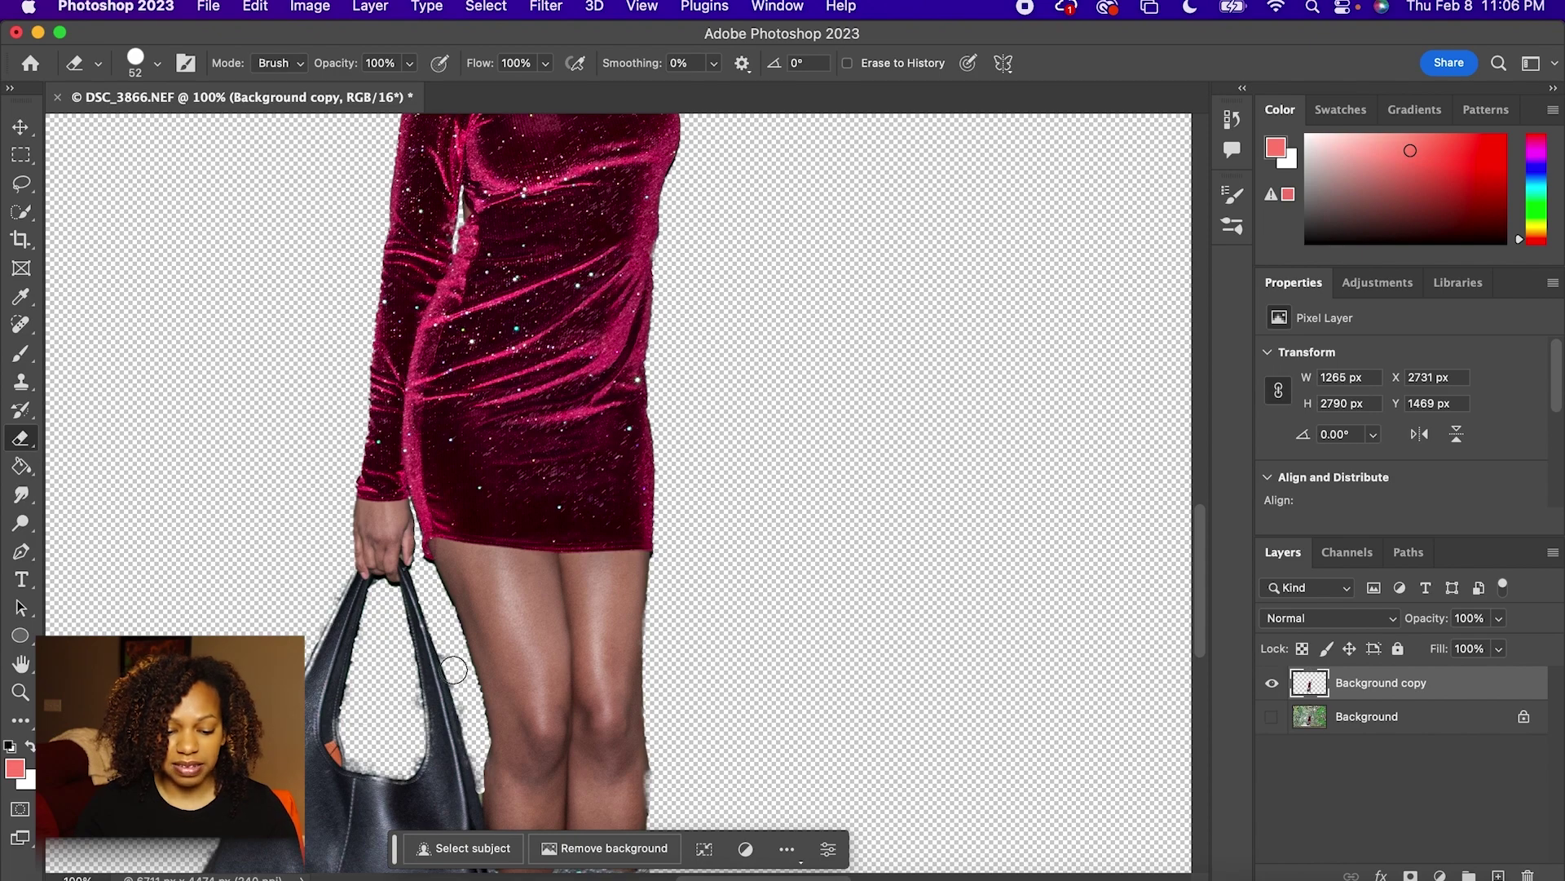
click(157, 64)
drag(157, 132, 139, 132)
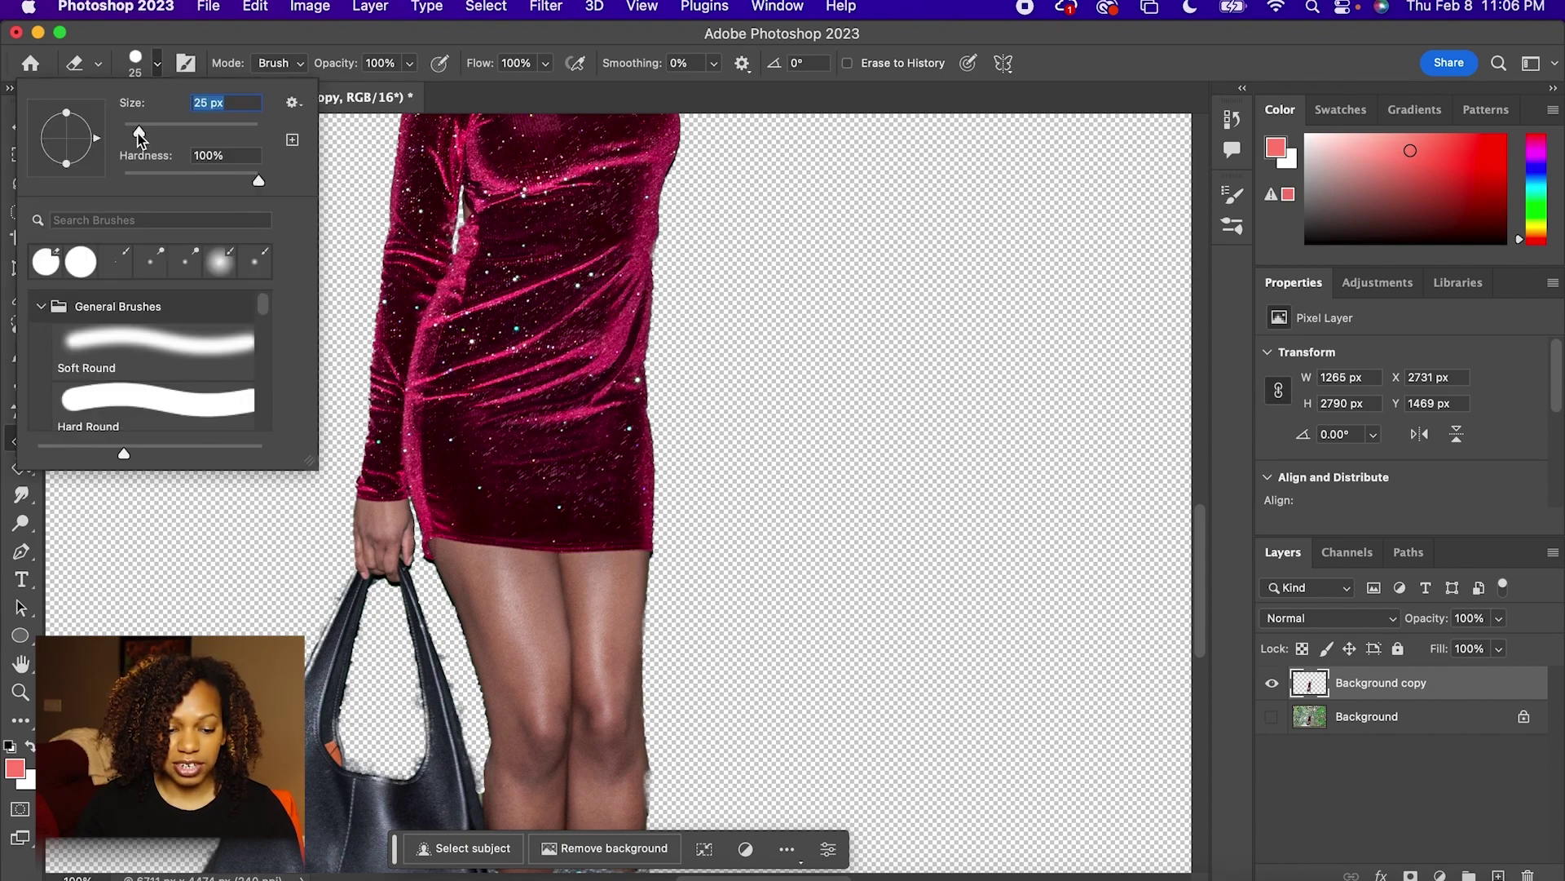
click(445, 655)
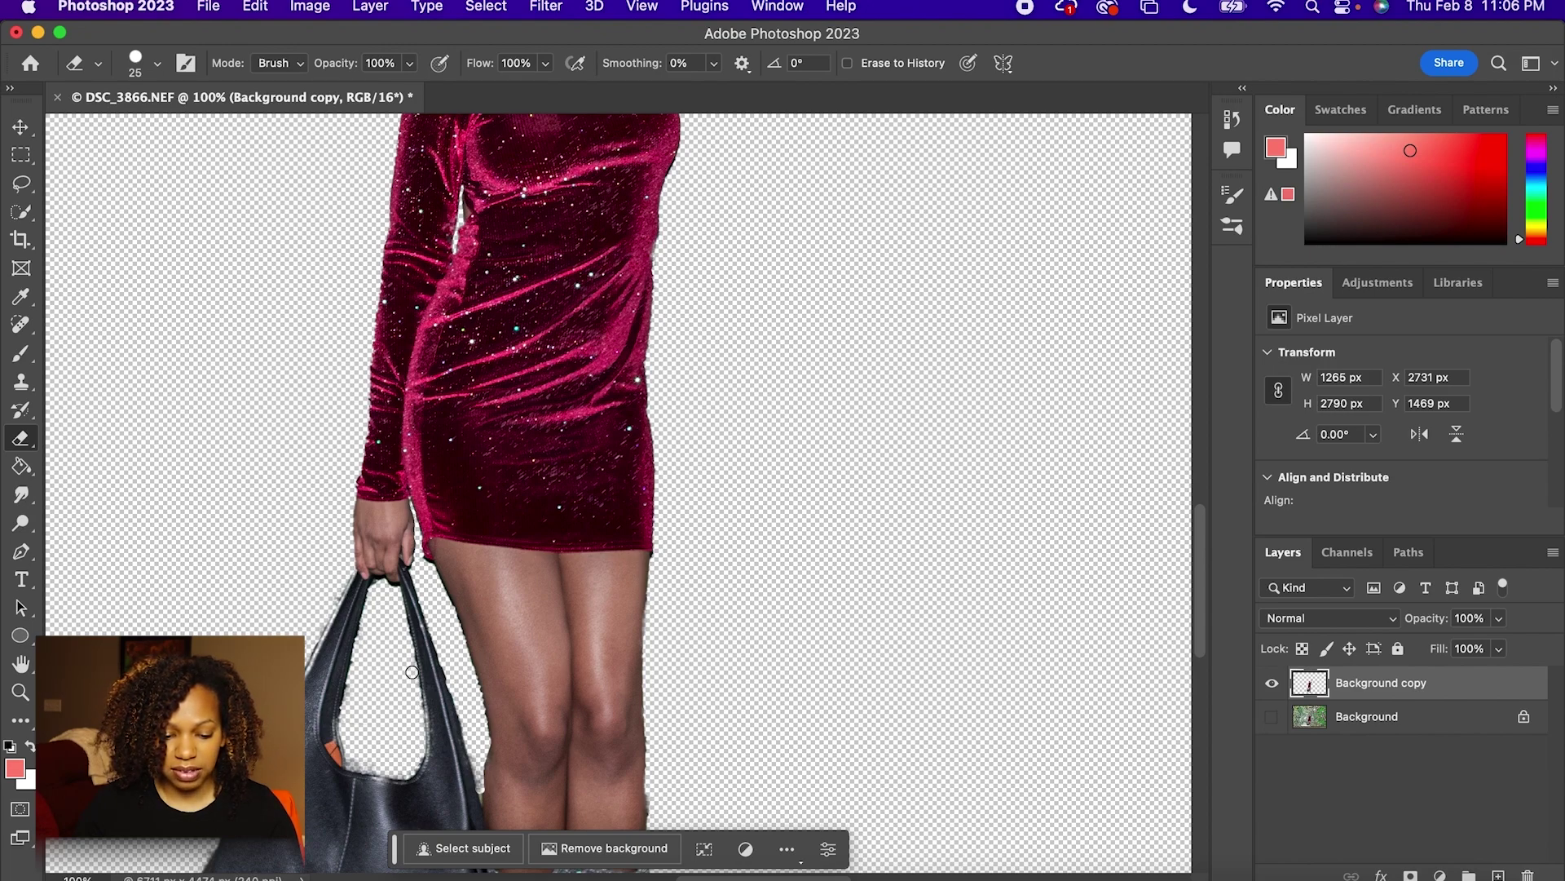
Try filling the transparent surroundings and the gaps around the handbag straps with the coral foreground colour using the Paint Bucket
scroll(412, 671, down, 3)
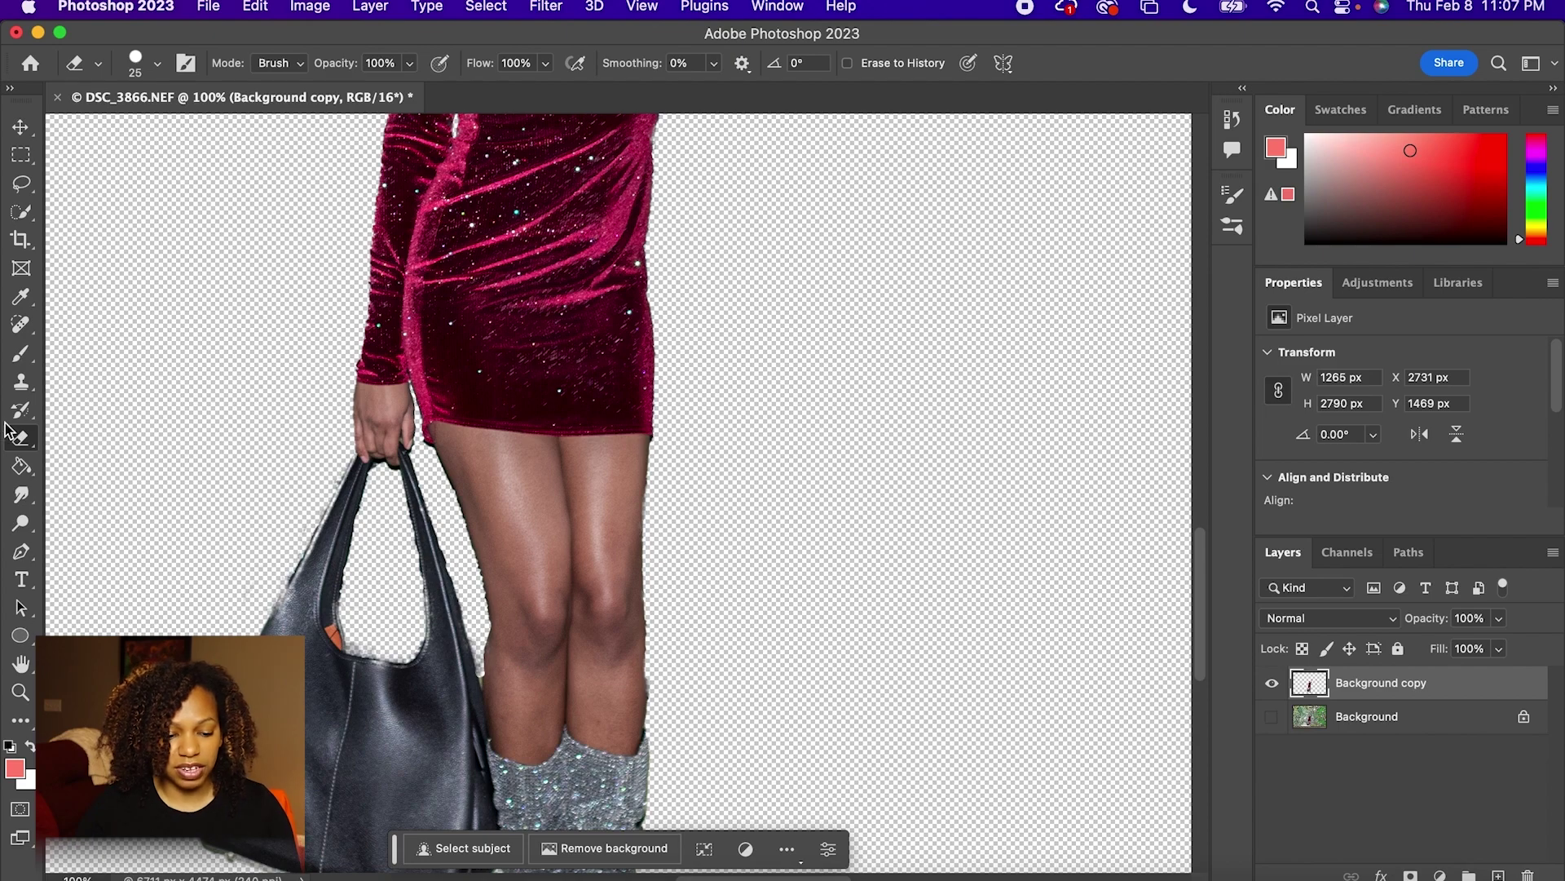
click(21, 466)
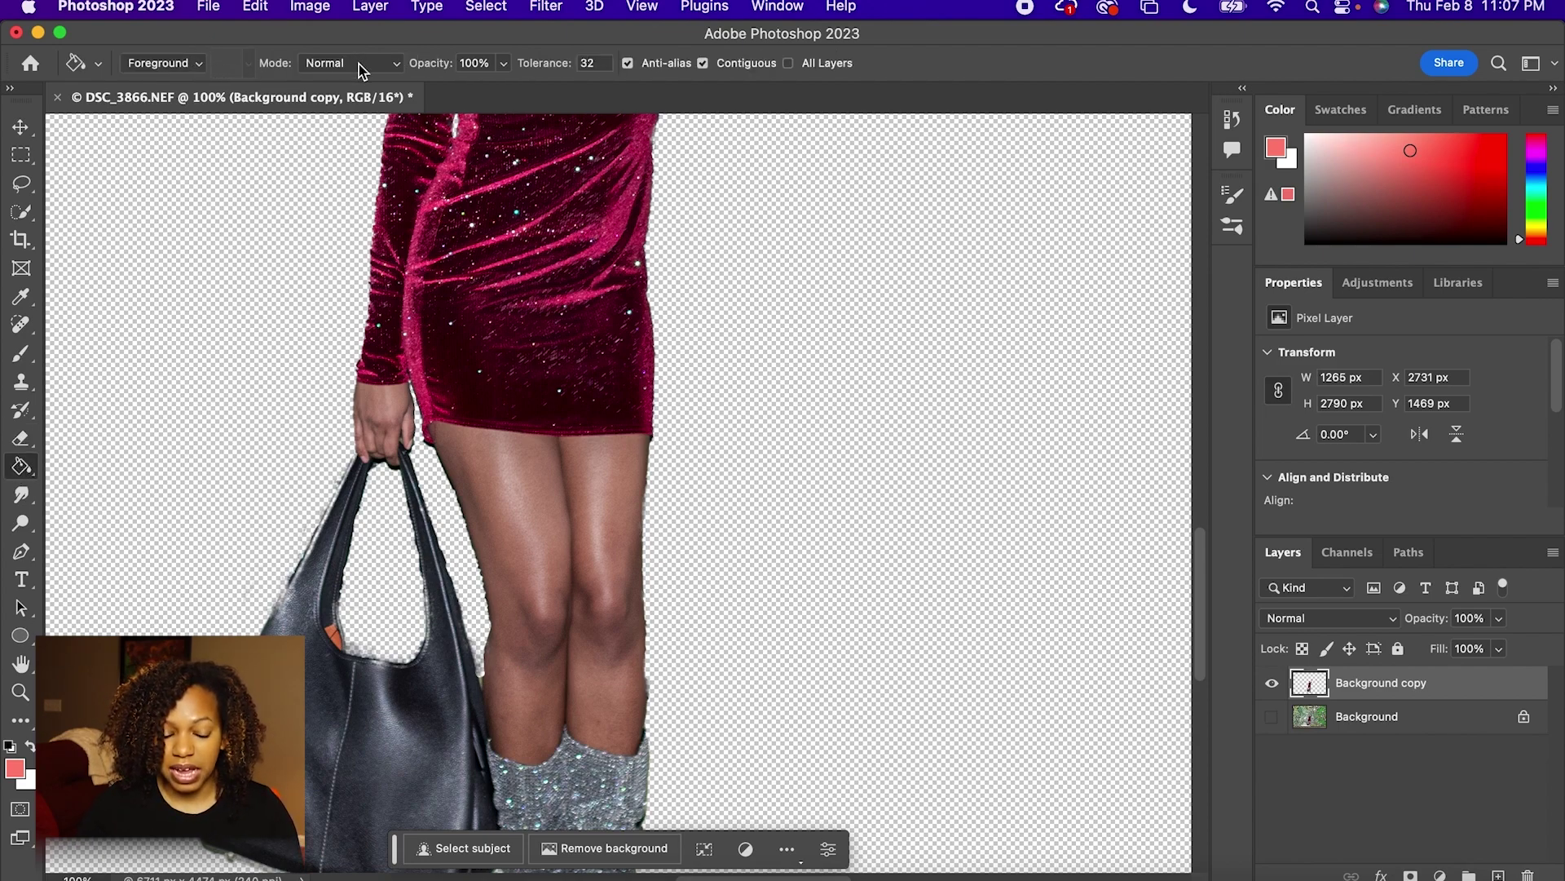
click(98, 65)
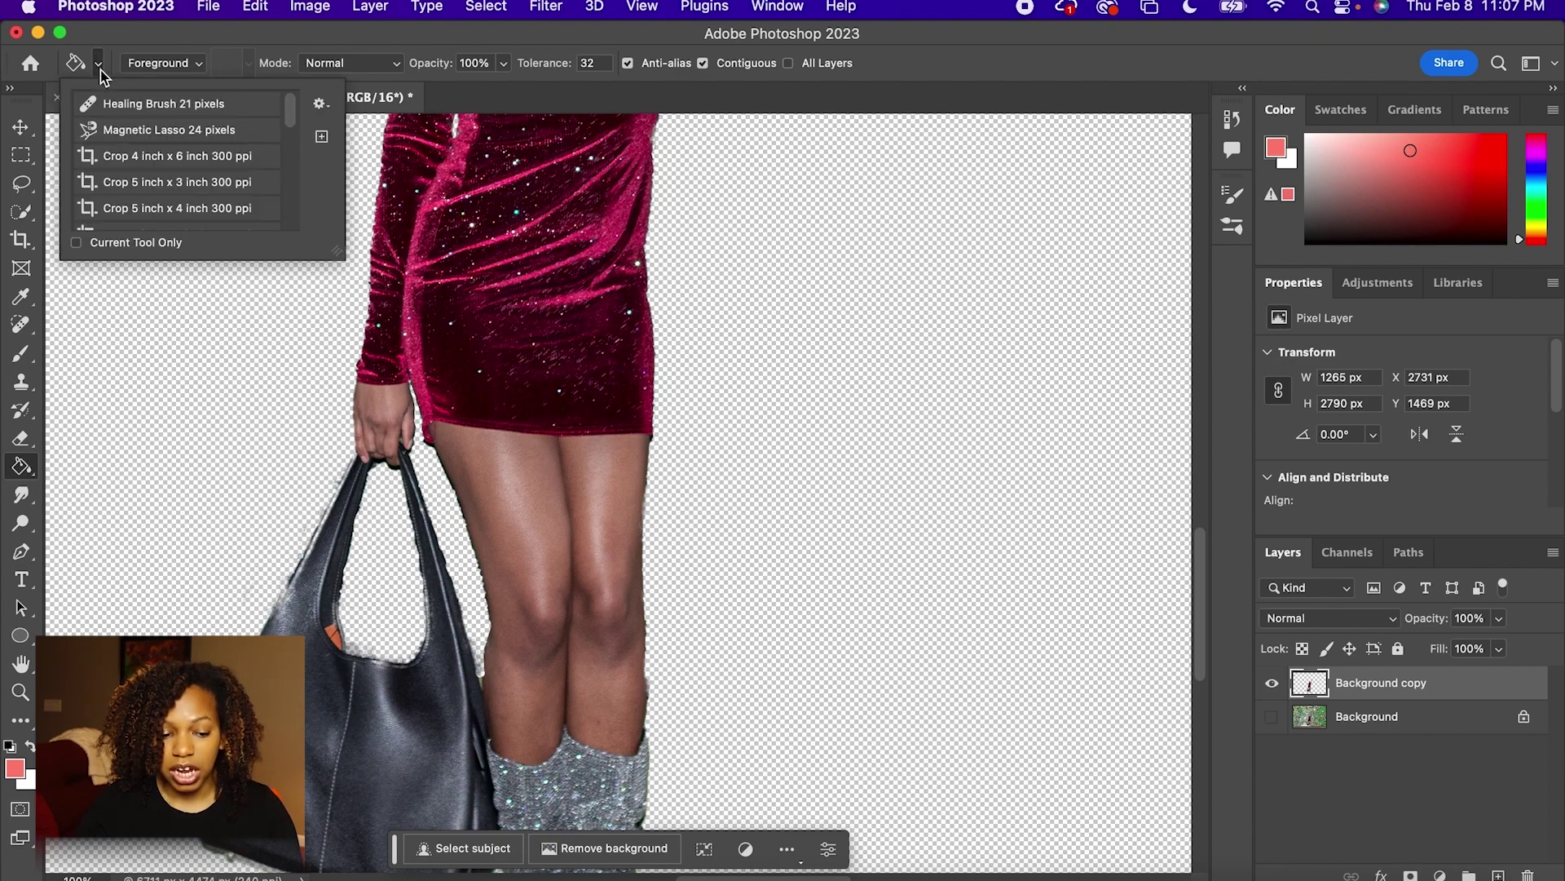
click(99, 66)
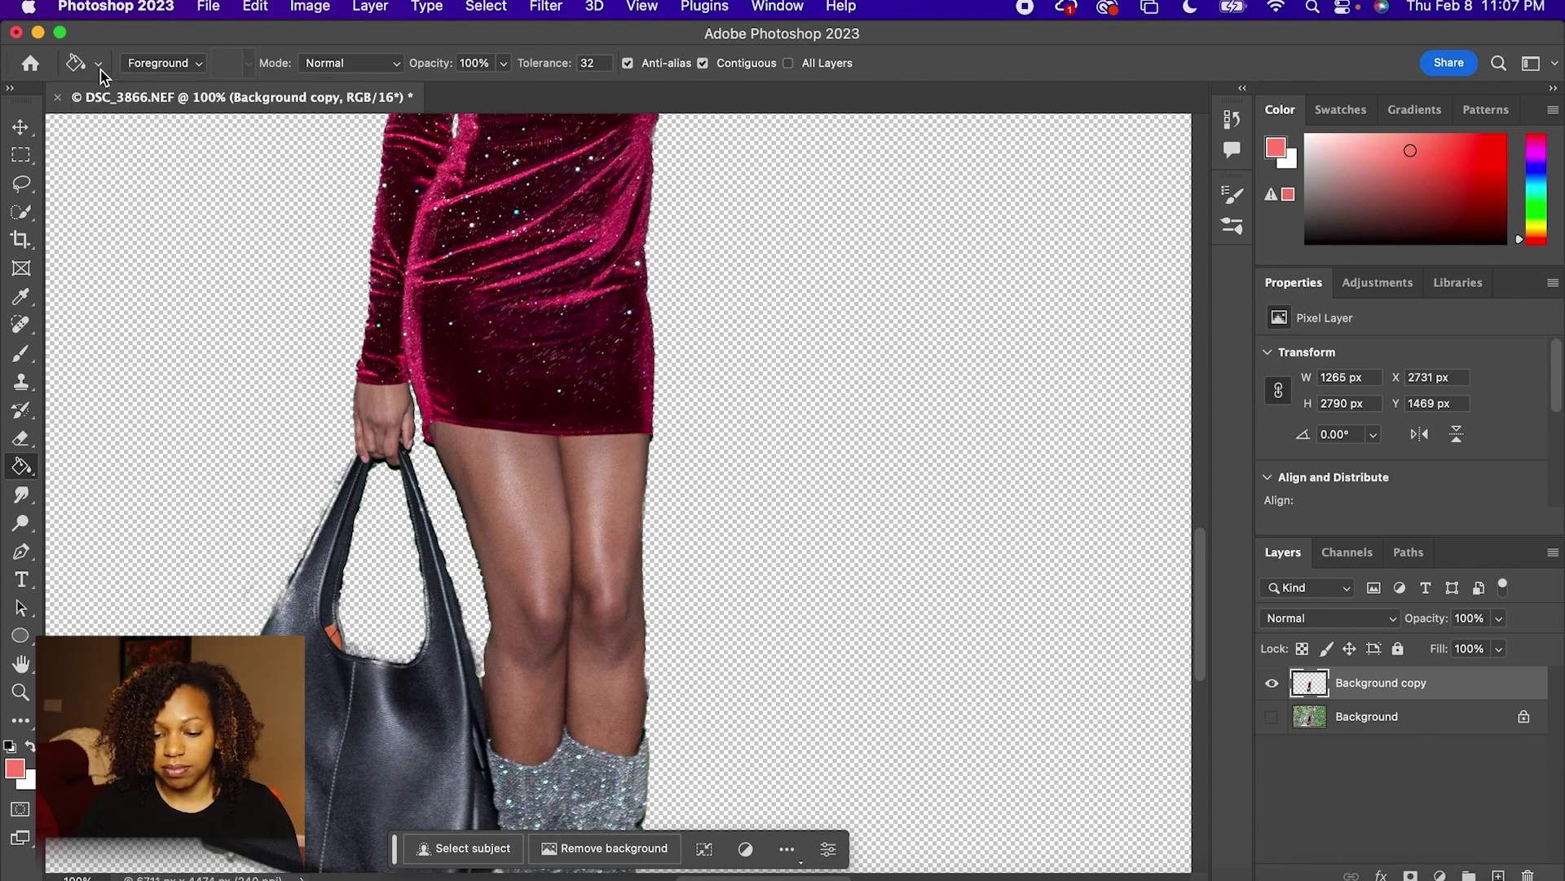
click(821, 224)
scroll(825, 235, up, 2)
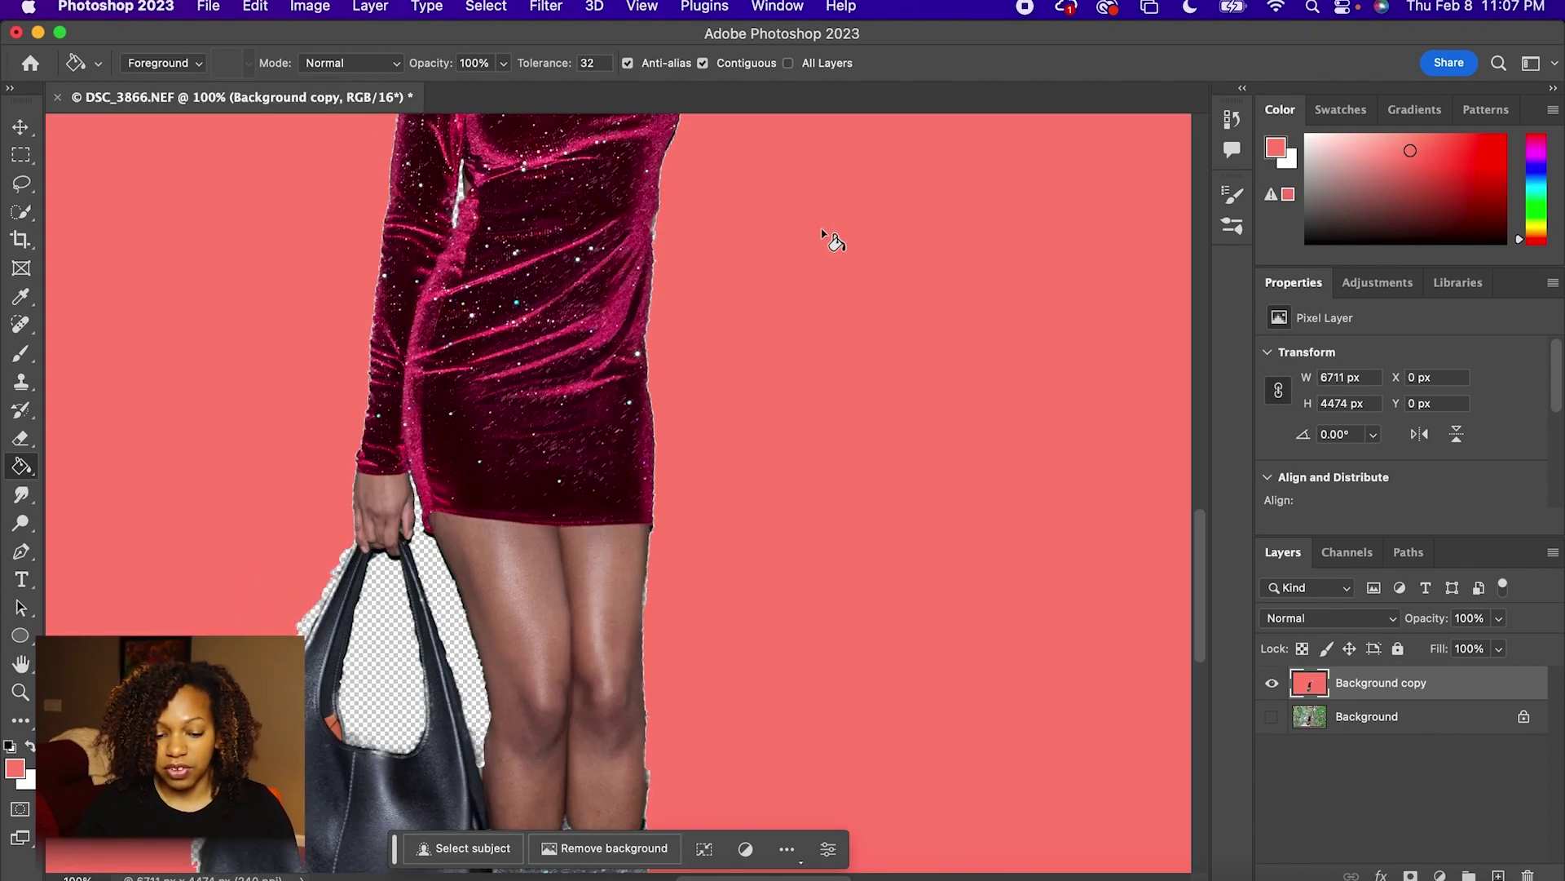
click(451, 634)
click(349, 613)
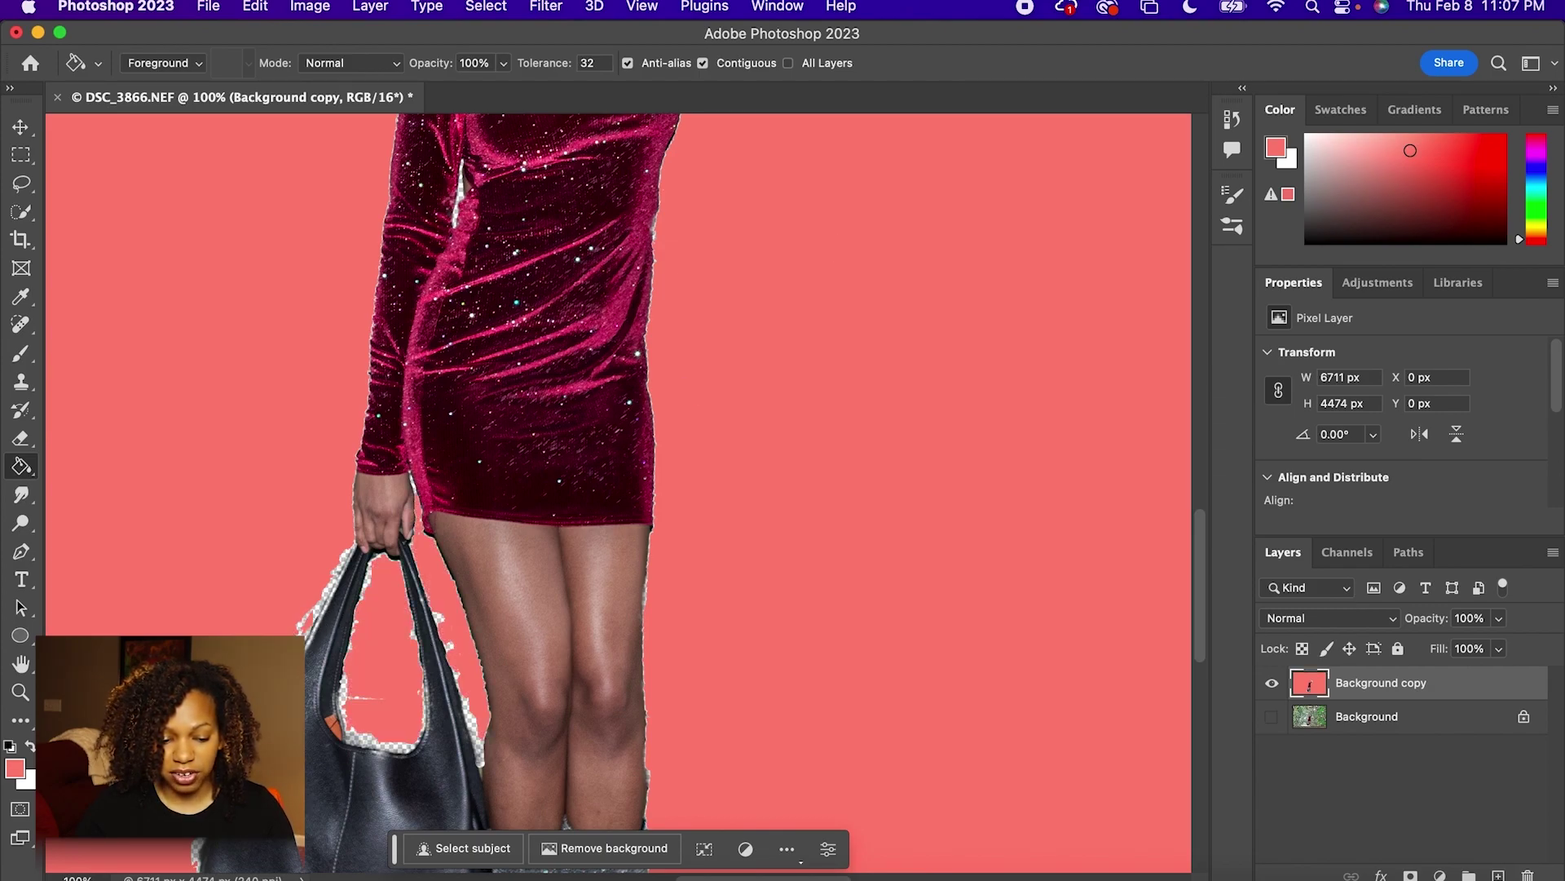
Undo the coral fills around the woman and the handbag
click(87, 875)
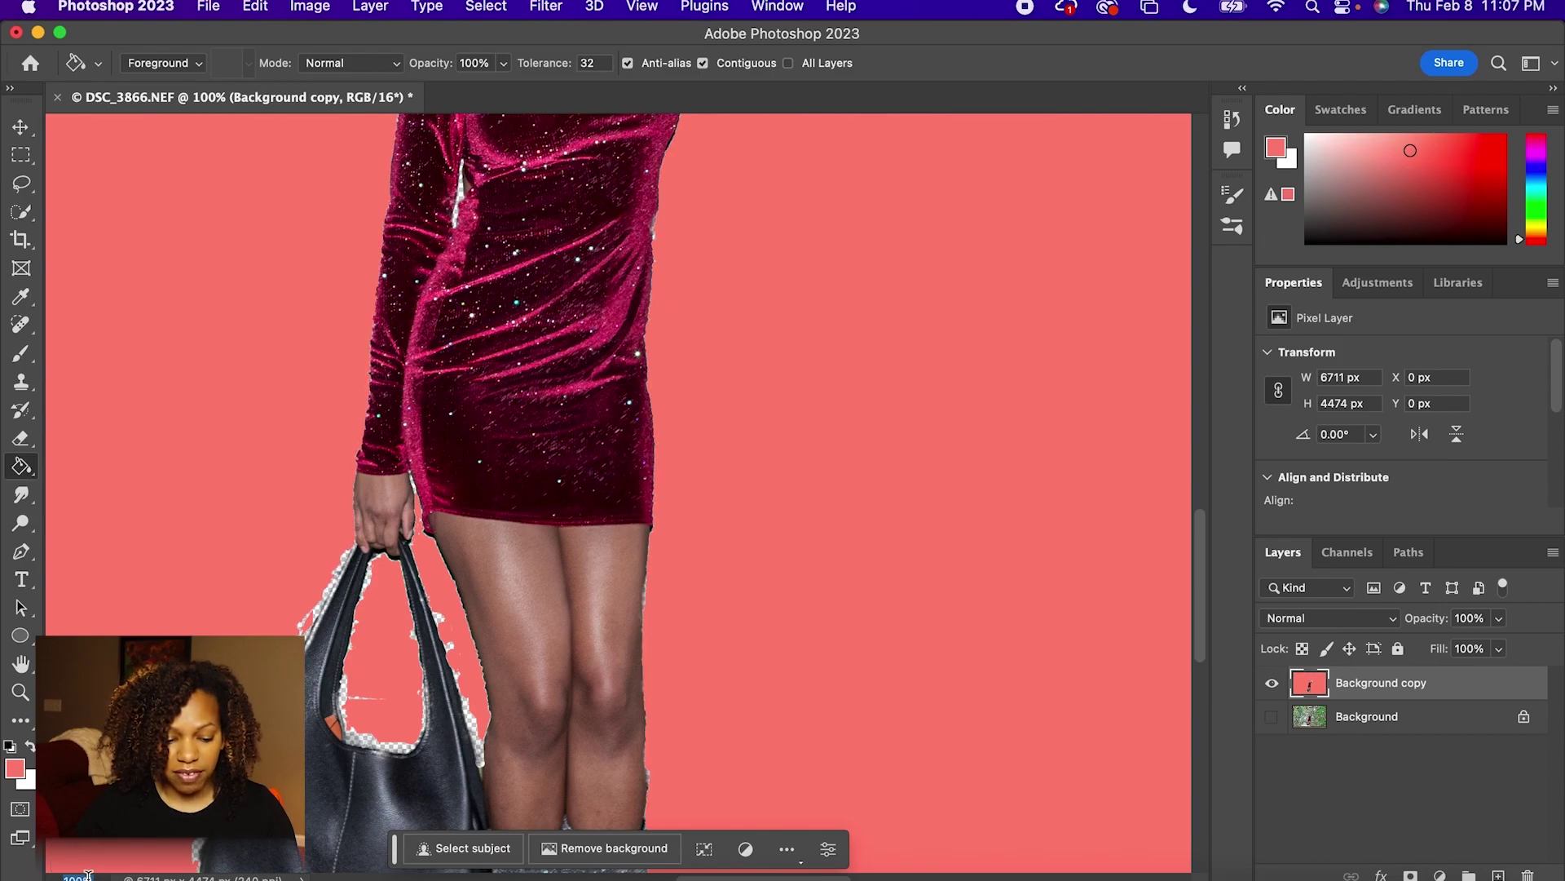
text(20)
key(Return)
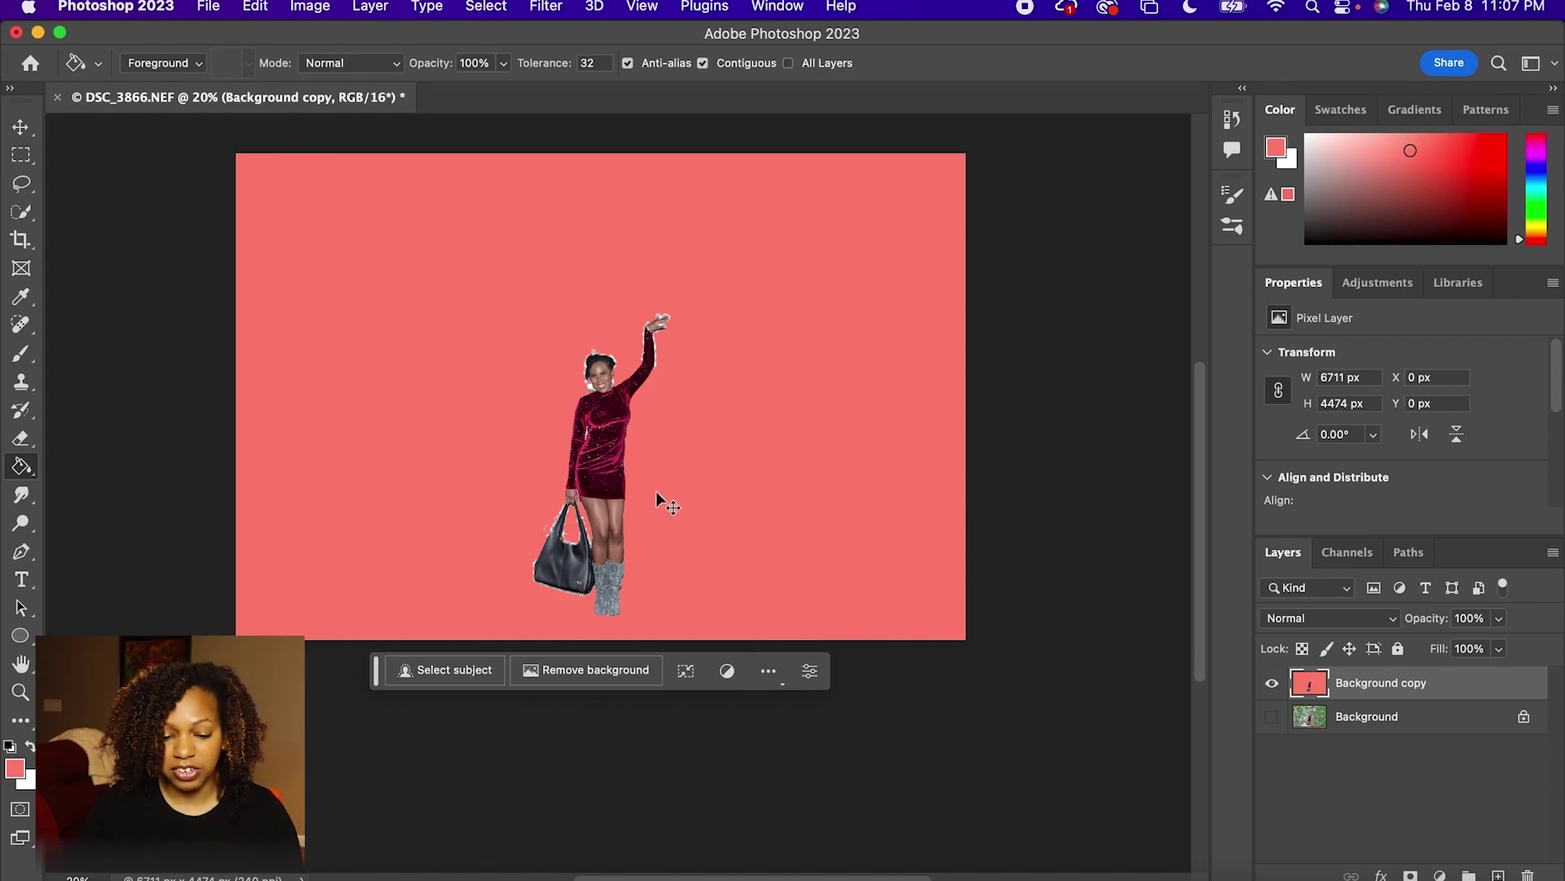
key(super+z)
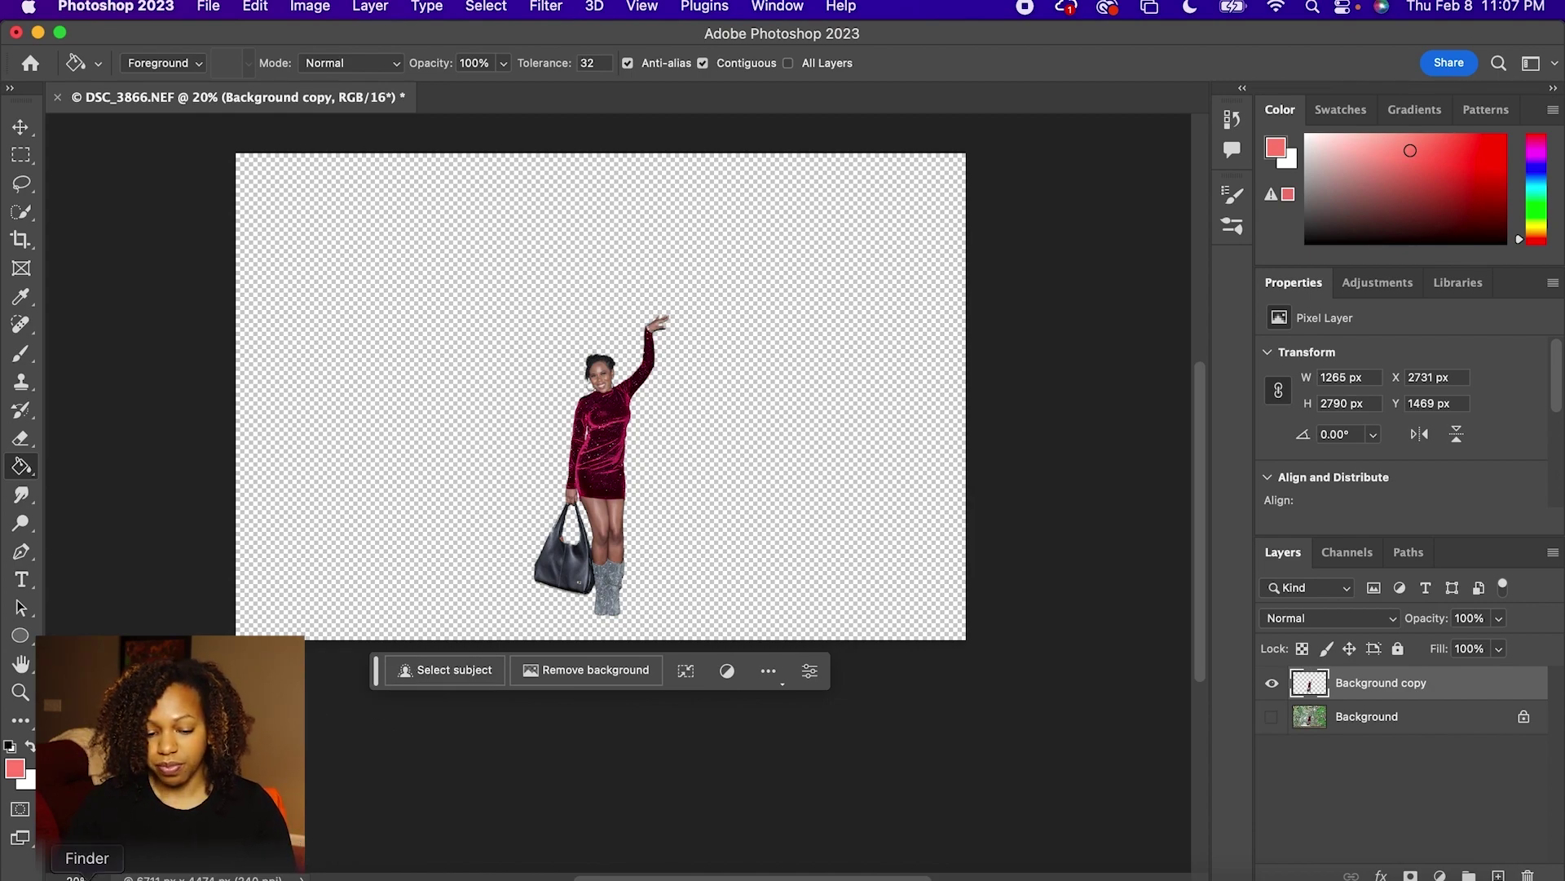
Place DSC02871.jpg from the Edited - Arles folder in Finder into the document, scaled to cover the whole canvas
click(86, 874)
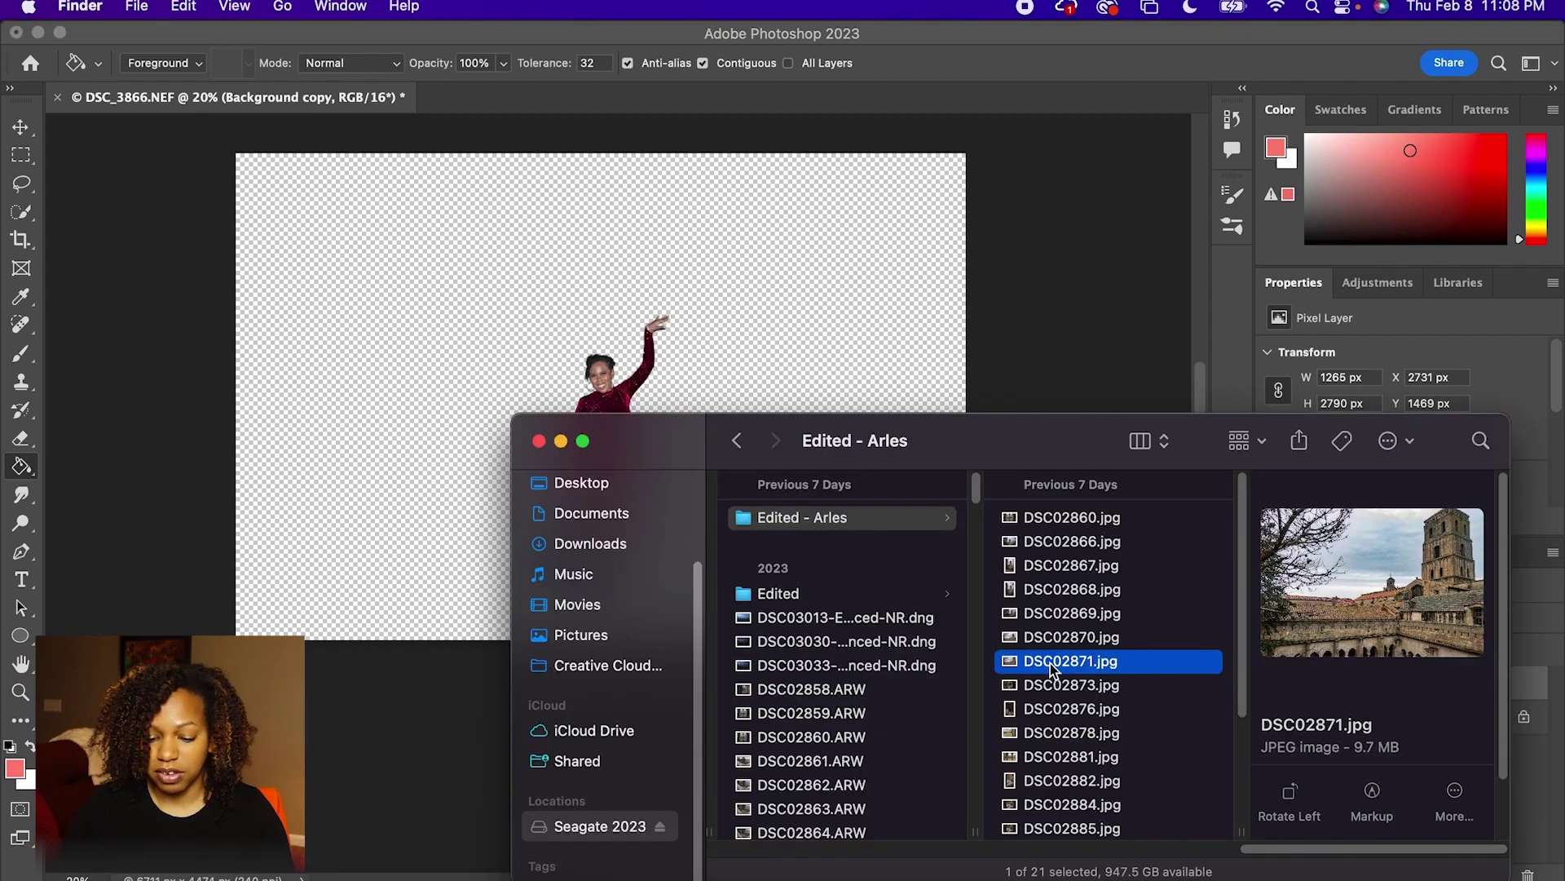
drag(1051, 669, 951, 310)
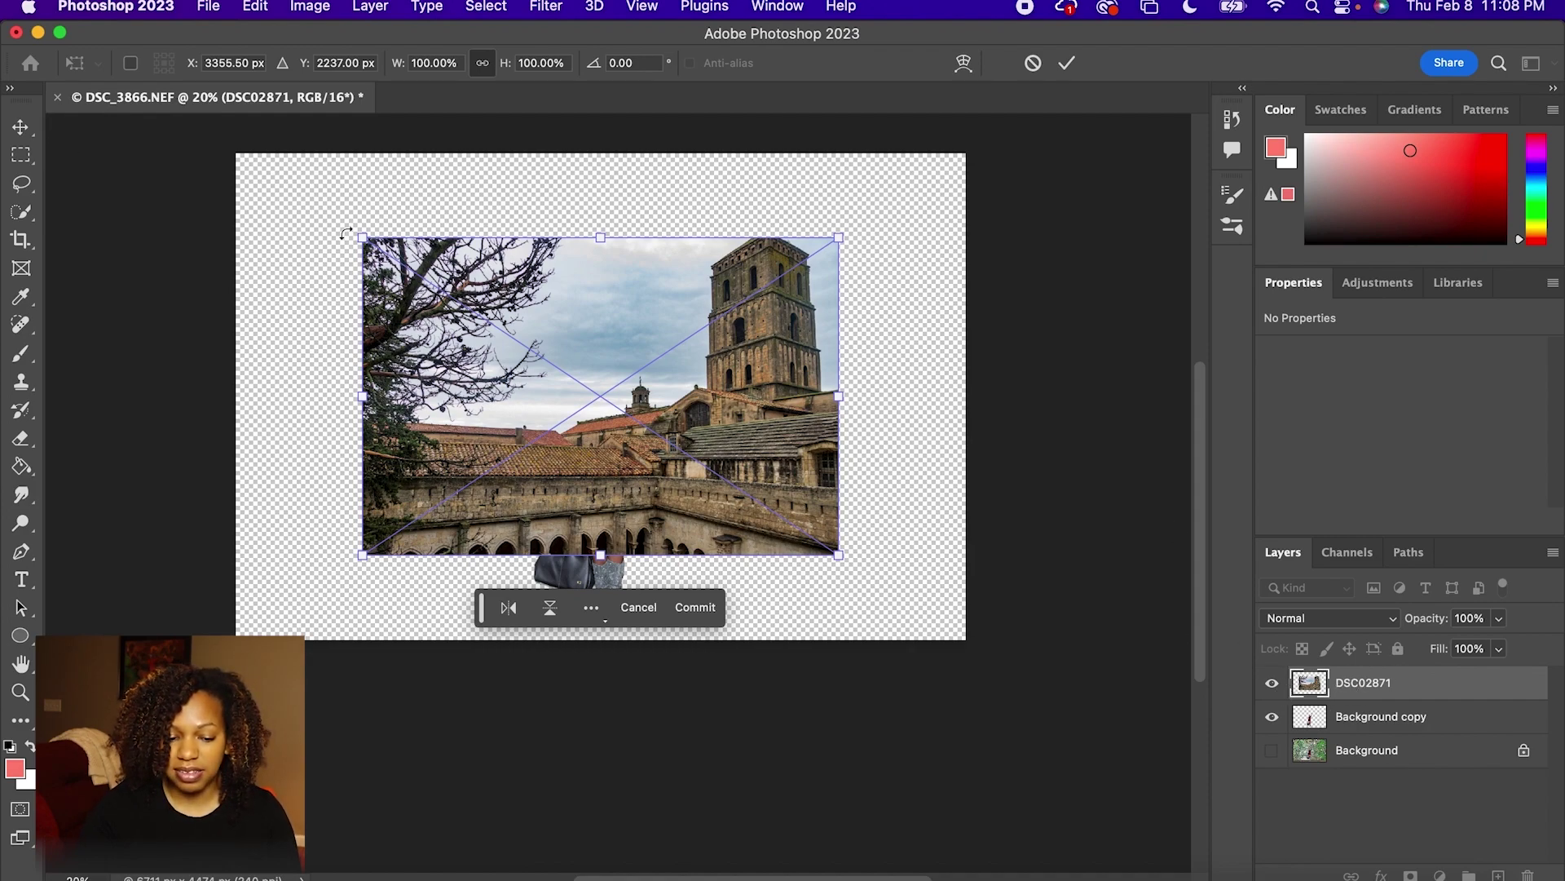
drag(359, 237, 235, 152)
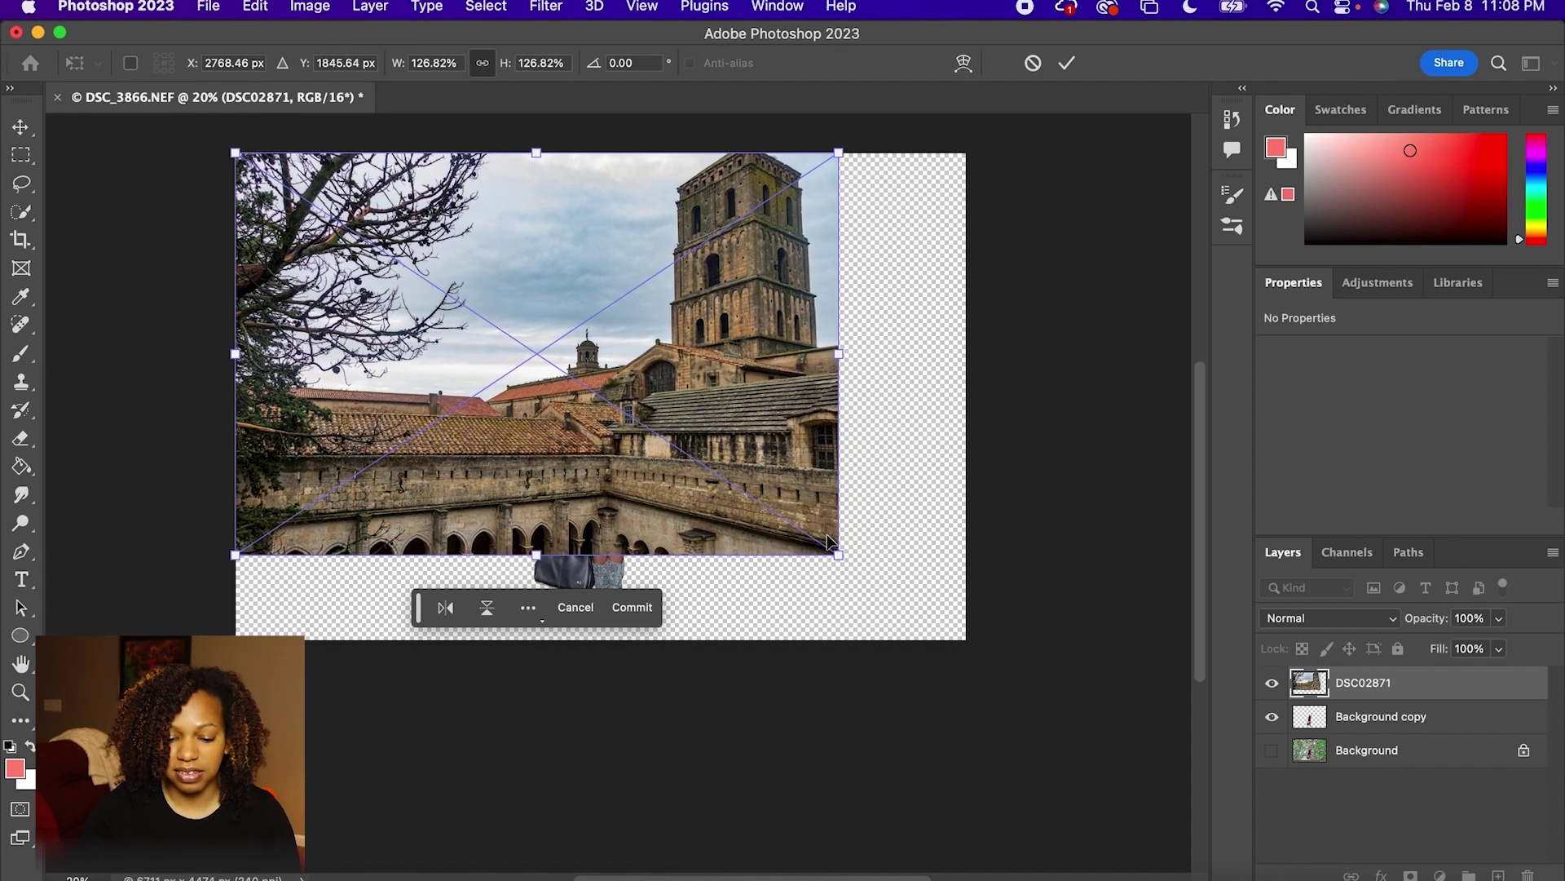
drag(838, 554, 971, 642)
click(1073, 67)
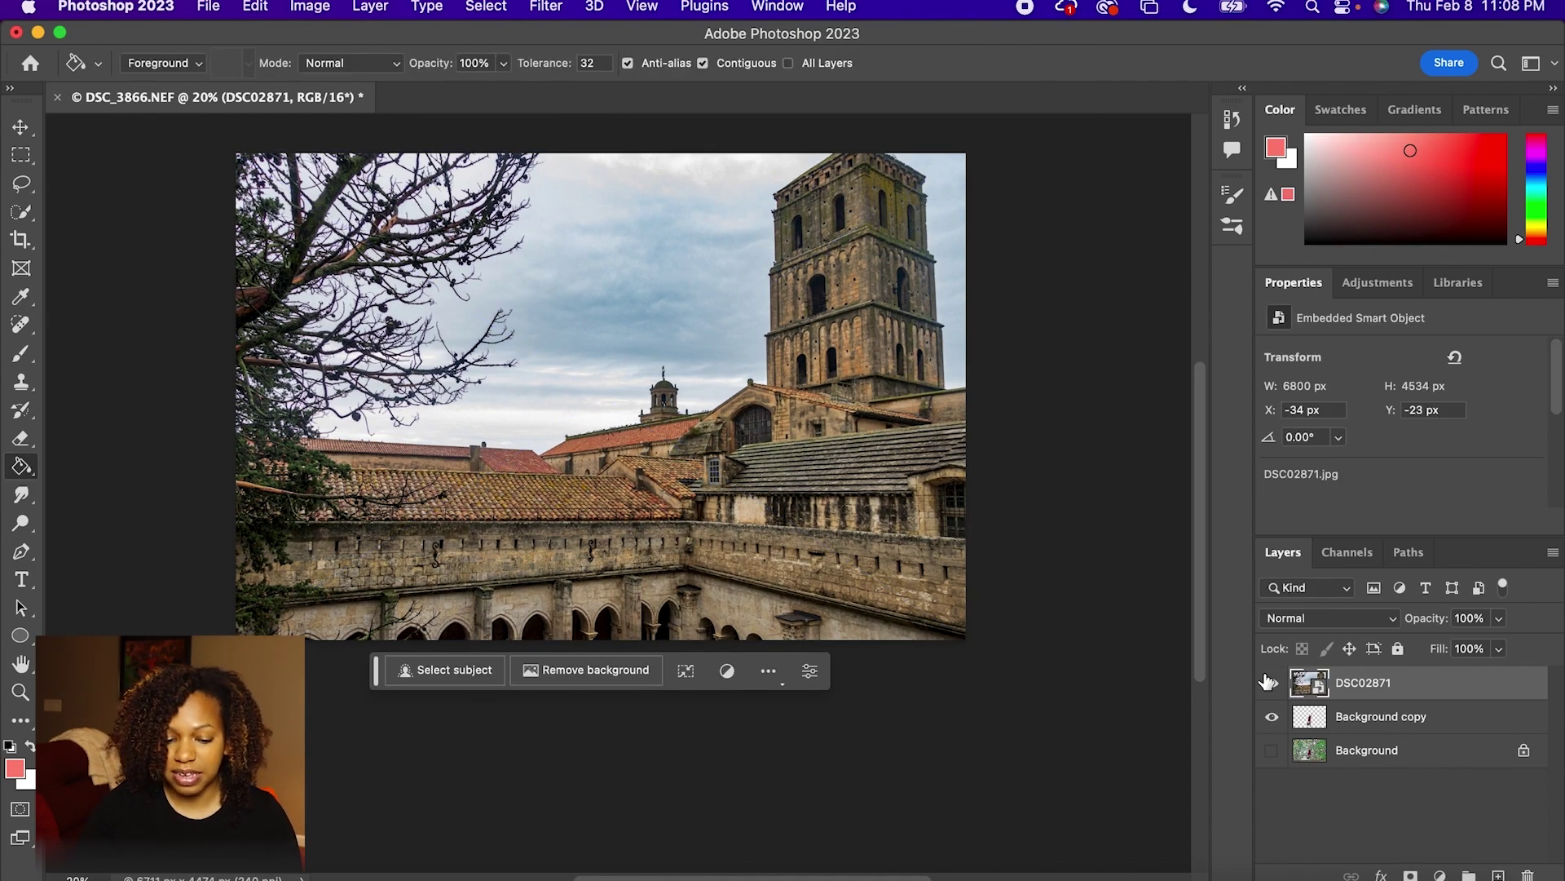
Put the DSC02871 layer beneath Background copy and move the woman next to the stone tower
drag(1335, 688, 1341, 724)
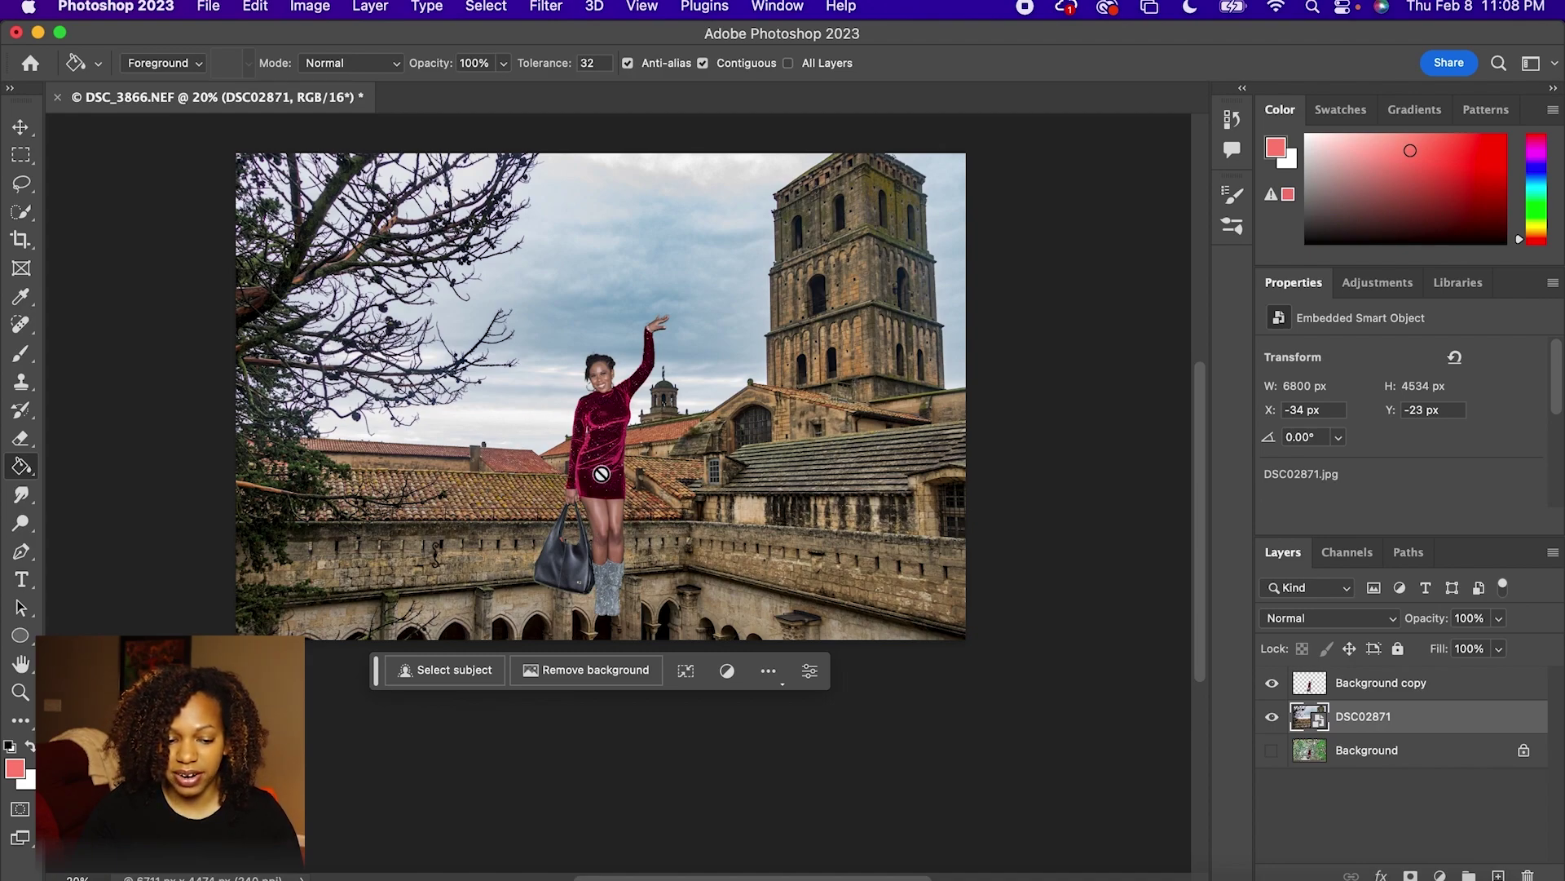
click(22, 122)
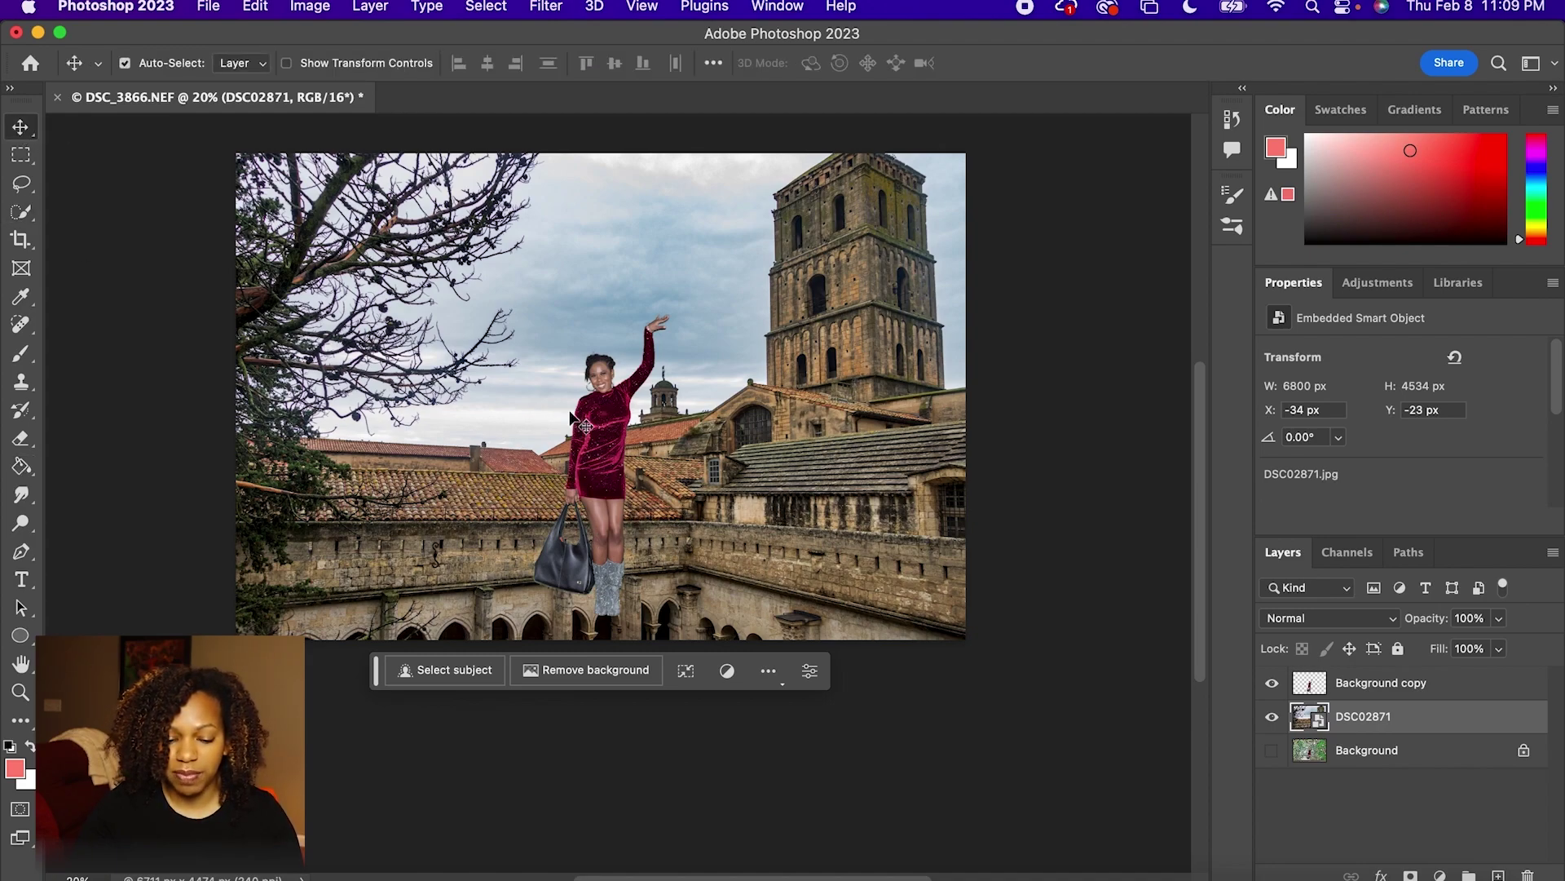
click(605, 479)
drag(591, 455, 710, 324)
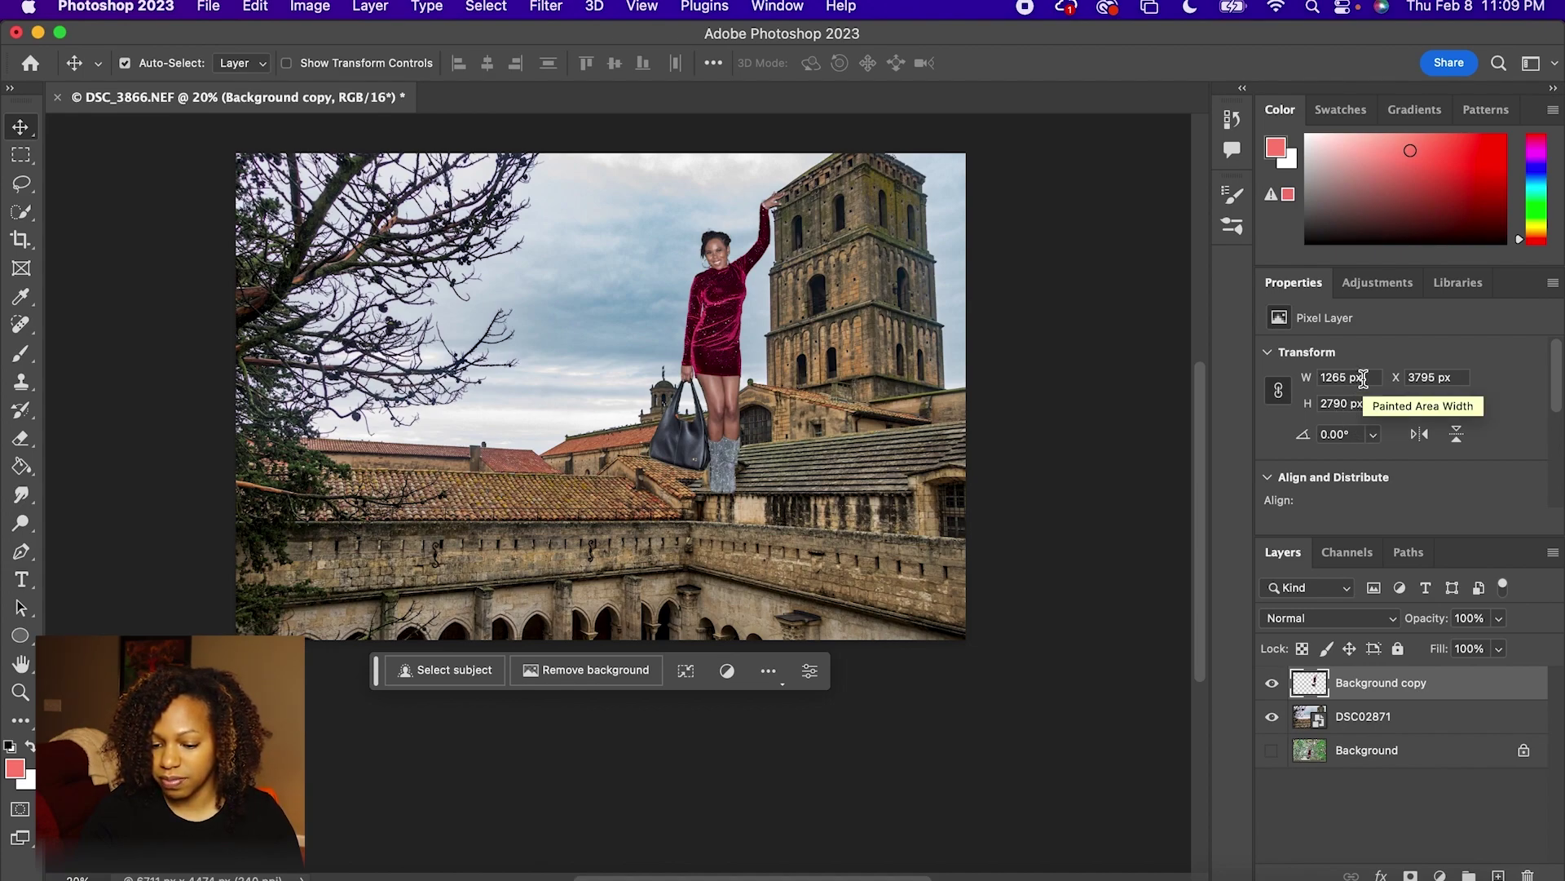
Scale the woman proportionally to a width of 500 px and move her down to the cloister wall near the tree
double_click(1362, 378)
text(500)
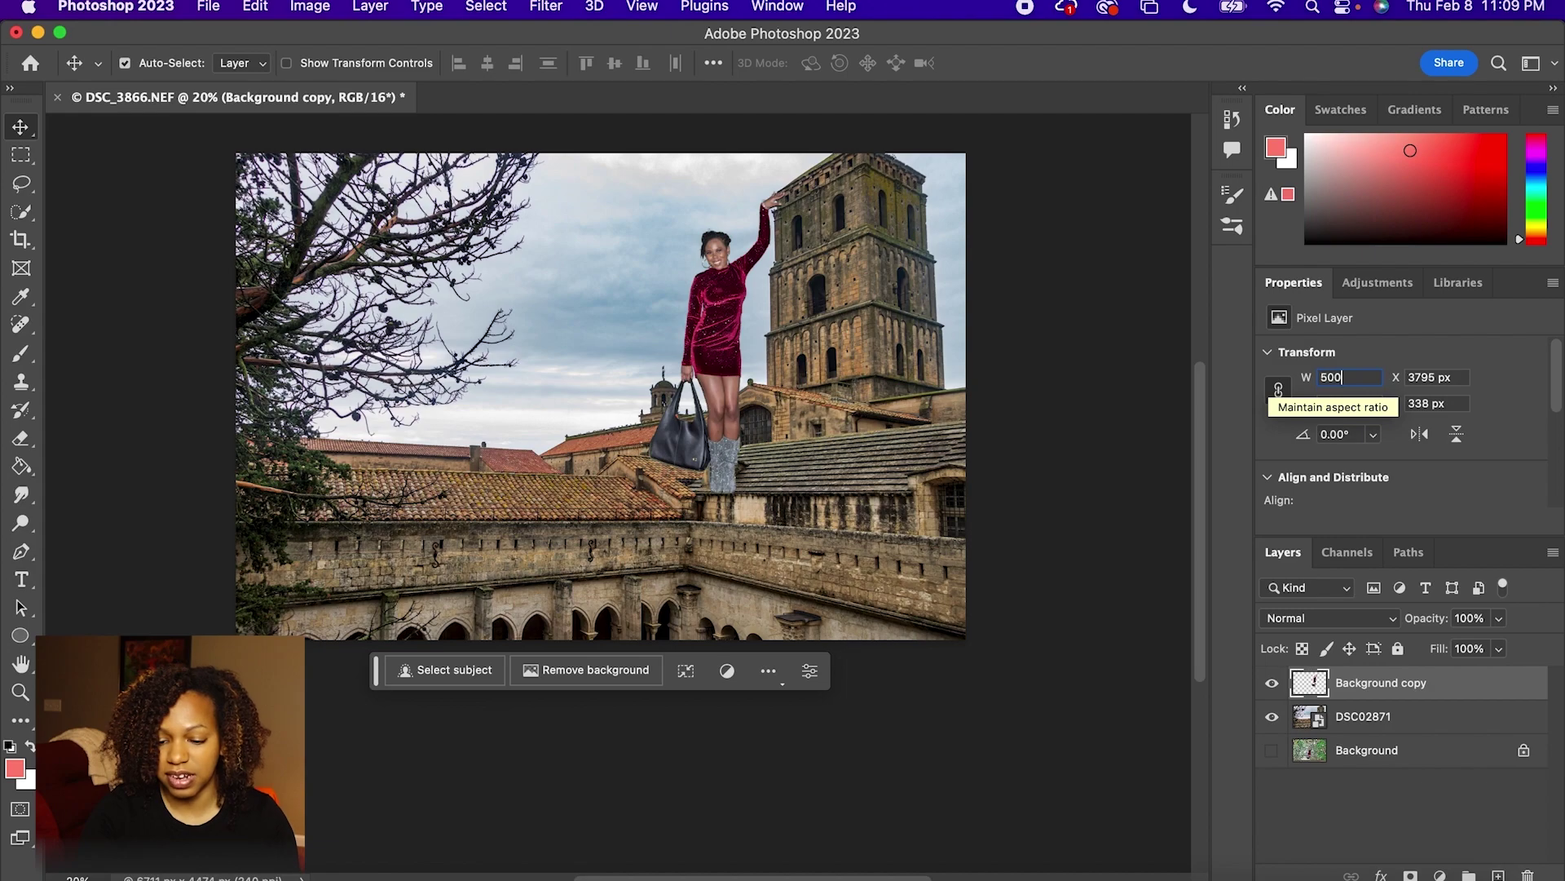
key(Return)
drag(677, 261, 505, 528)
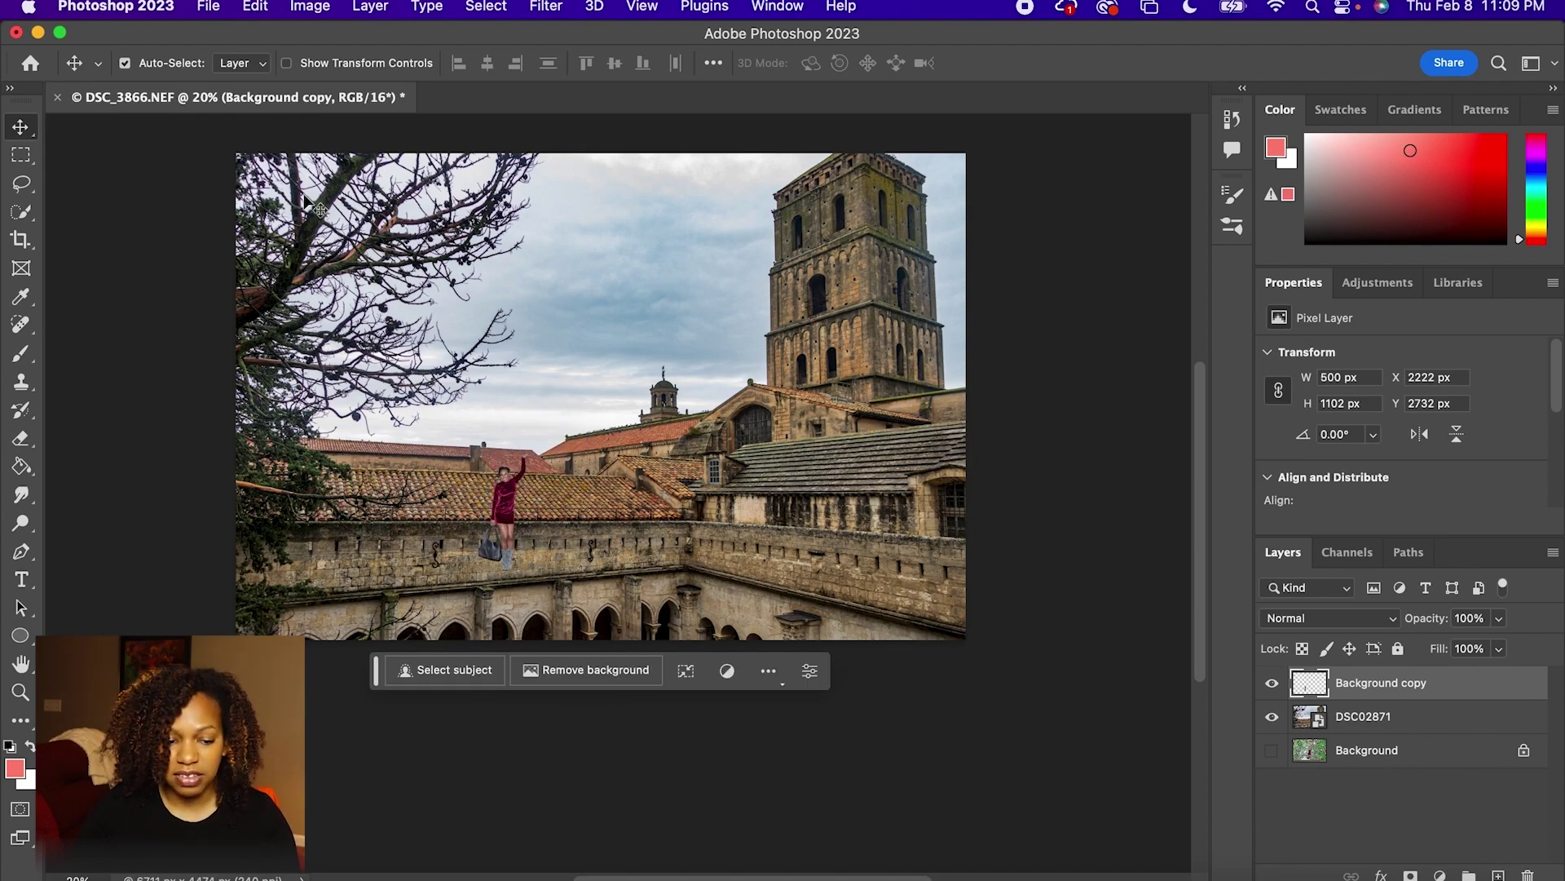
Hide the DSC02871 layer and erase the woman's legs, boots and handbag below the dress with a 73 px Eraser
click(21, 243)
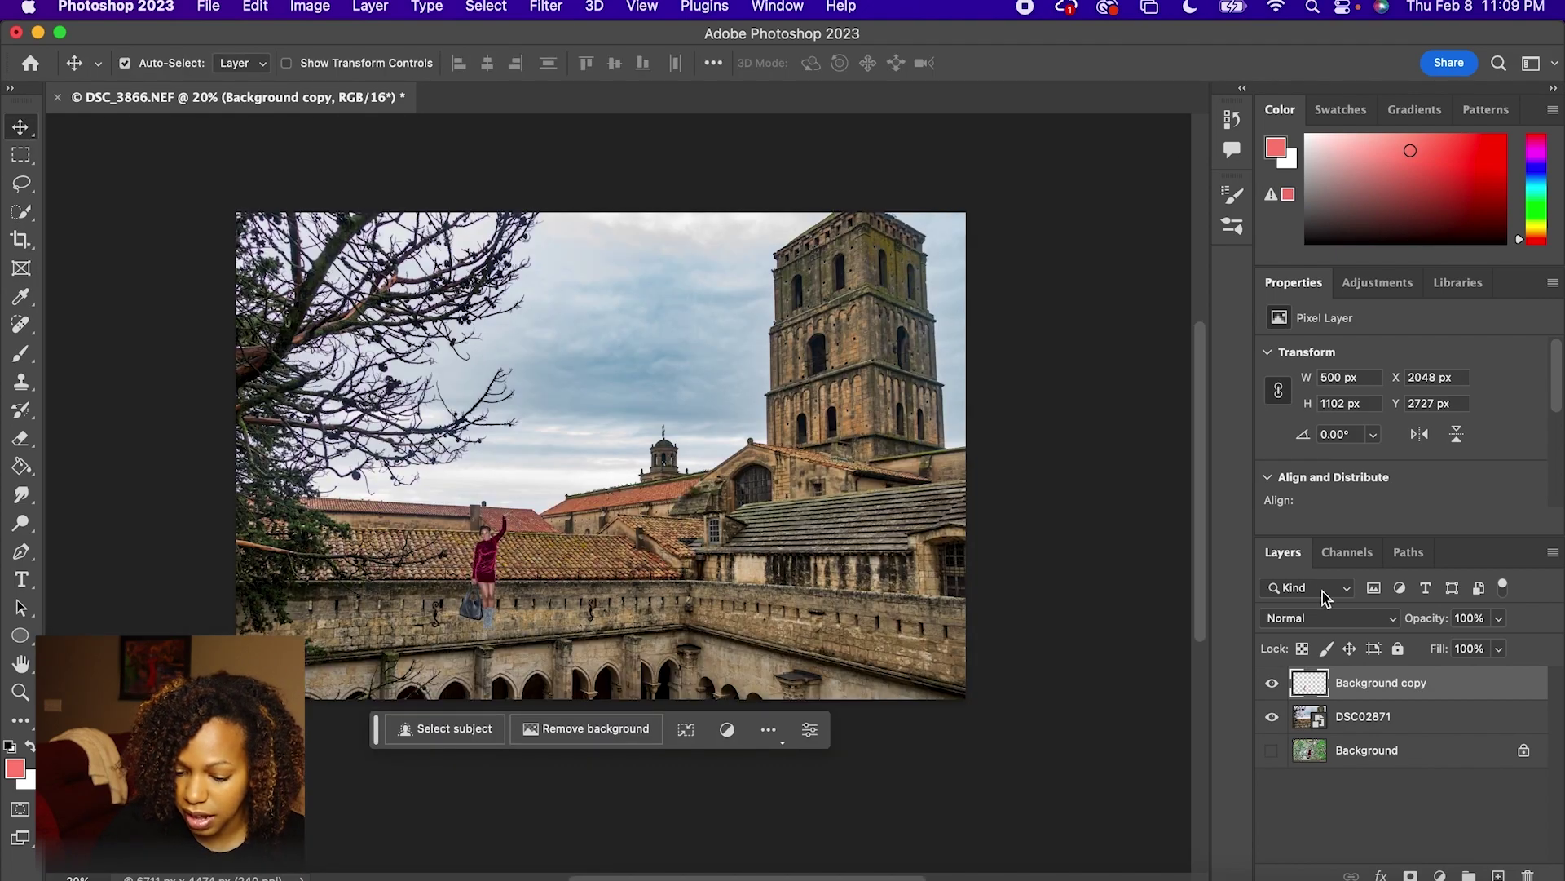
click(1272, 716)
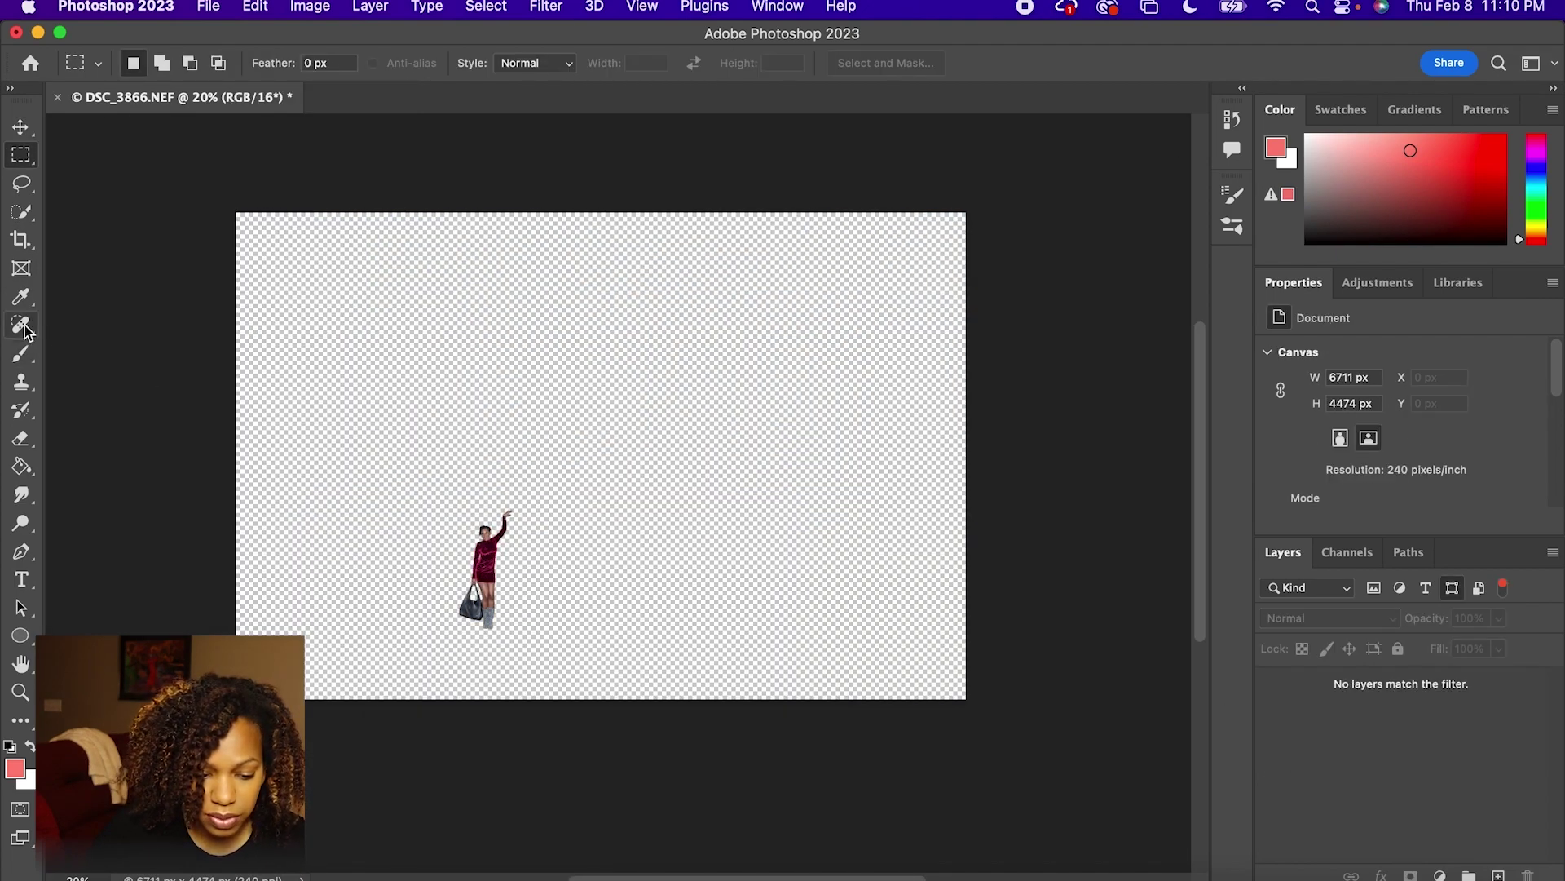
click(20, 440)
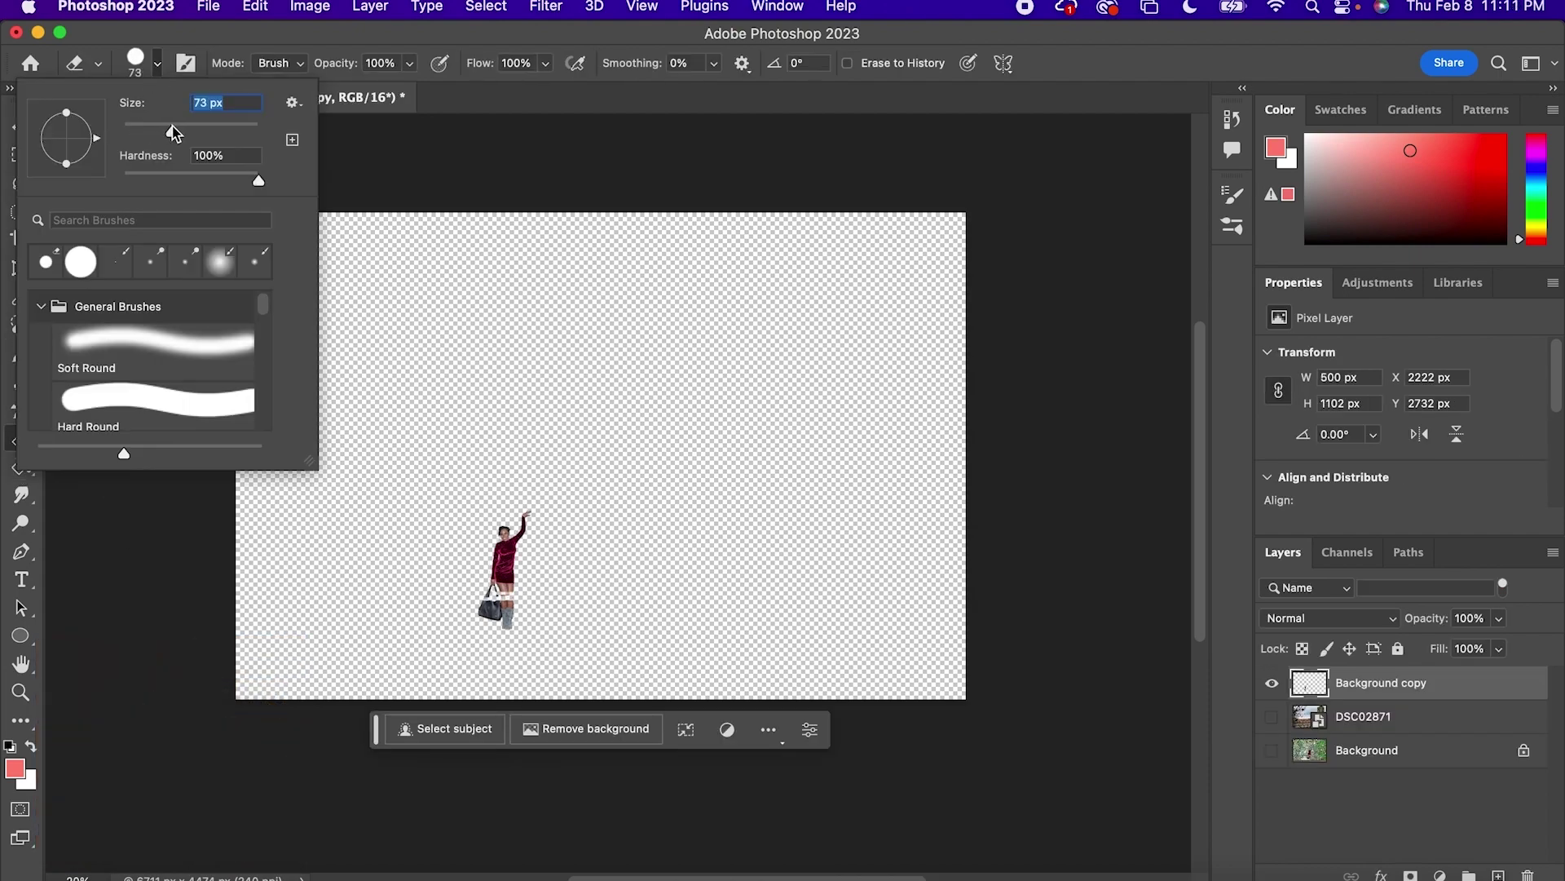
drag(485, 595, 510, 624)
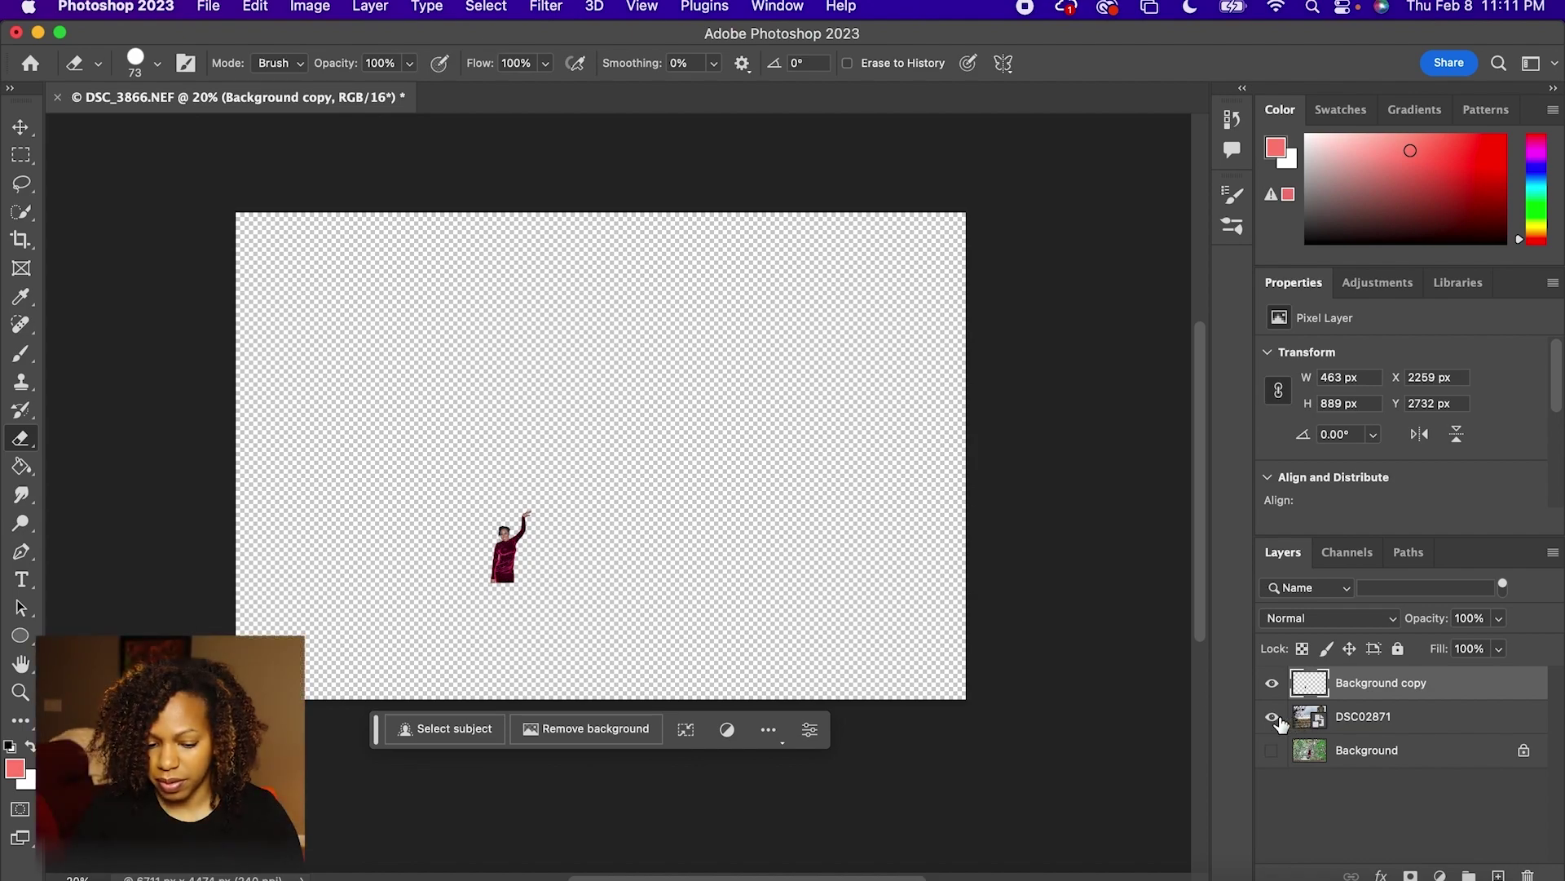
Show the DSC02871 layer again and pick the woman on the Background copy layer with the Move tool
click(1271, 716)
click(20, 127)
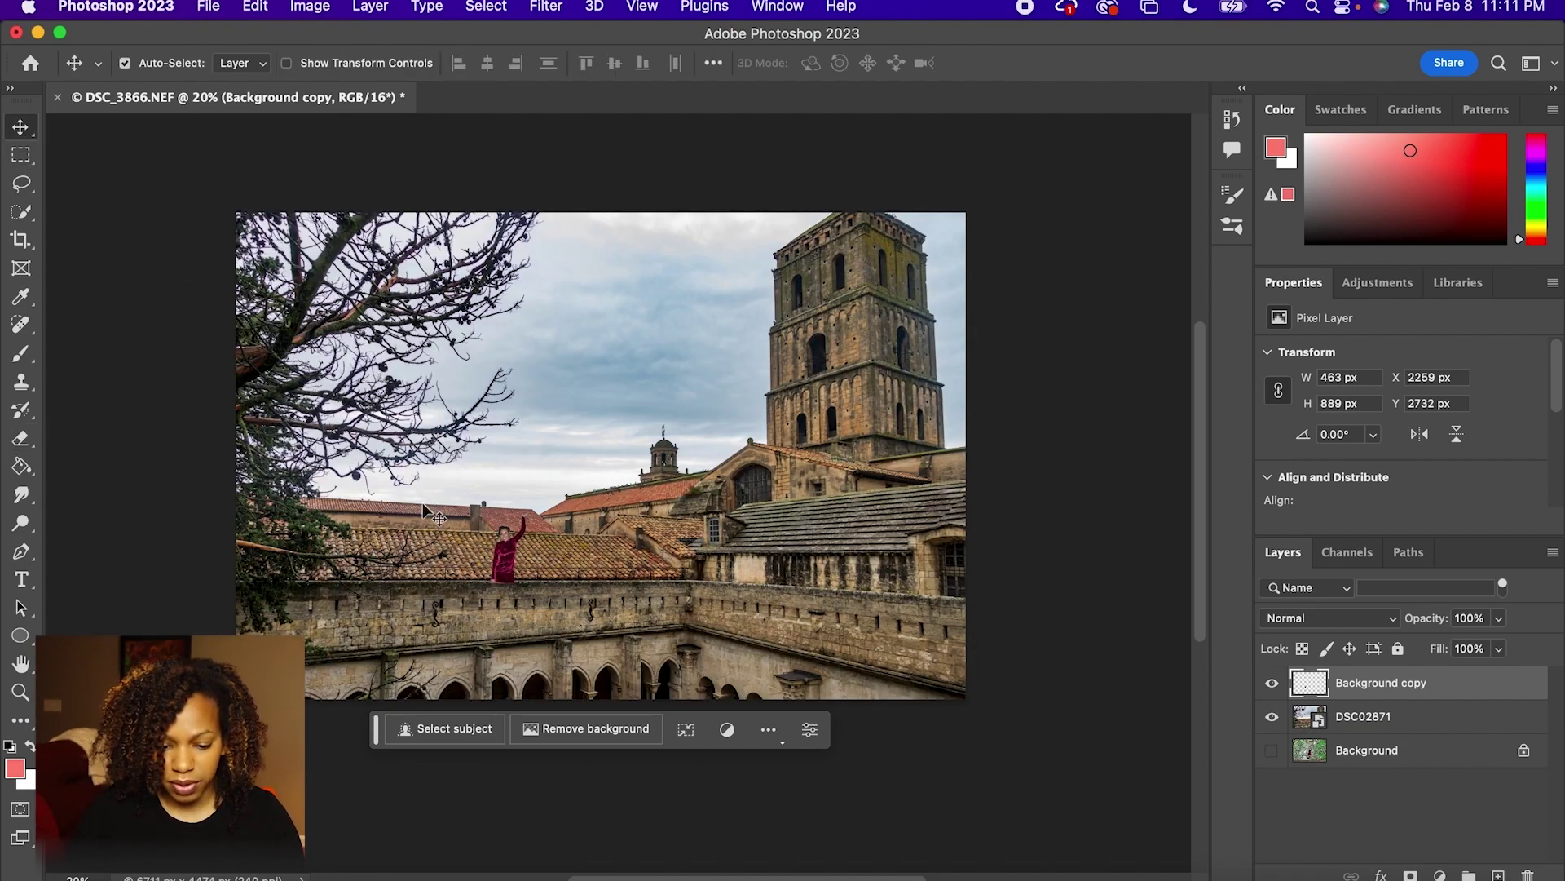
click(502, 564)
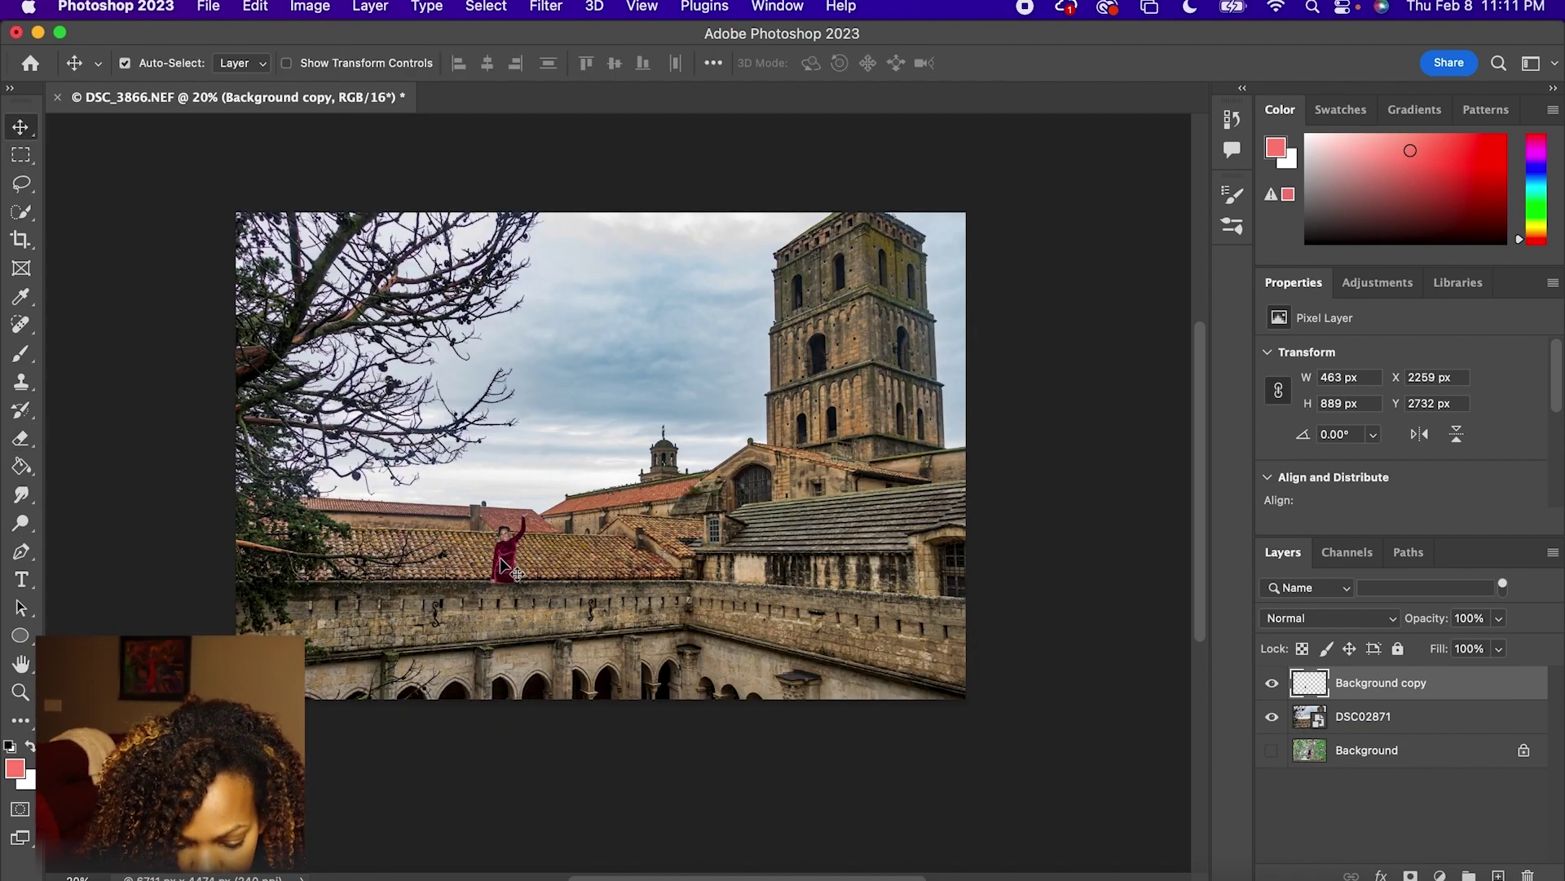